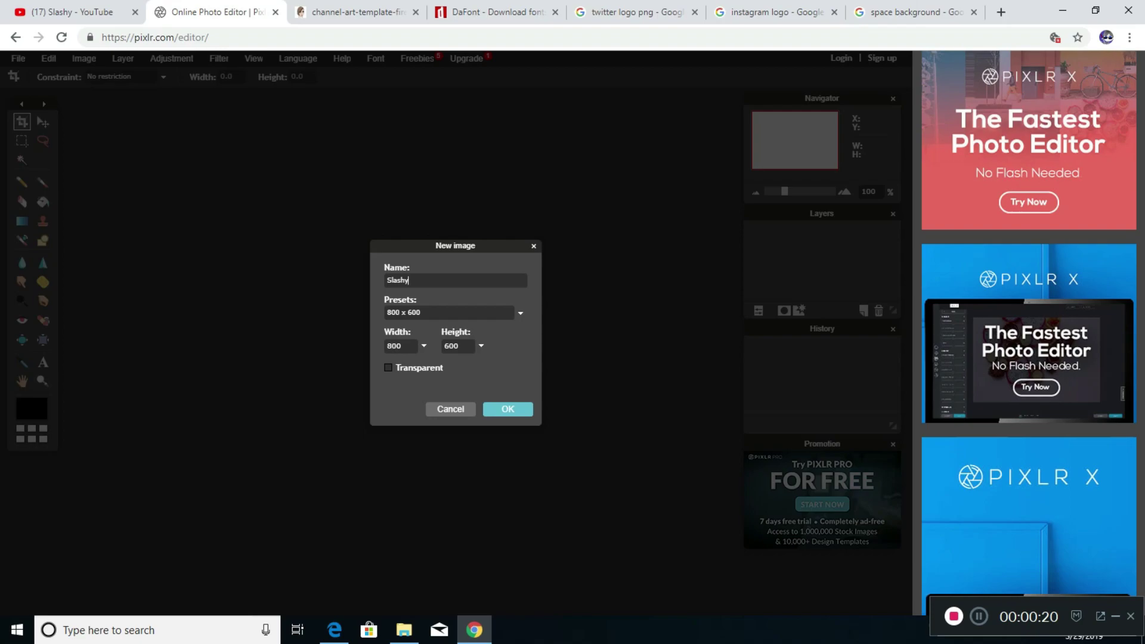
Create the new Slashy image at 2560 x 1440 px with a transparent background
key(Tab)
key(BackSpace)
click(454, 346)
key(BackSpace)
text(1440)
key(Return)
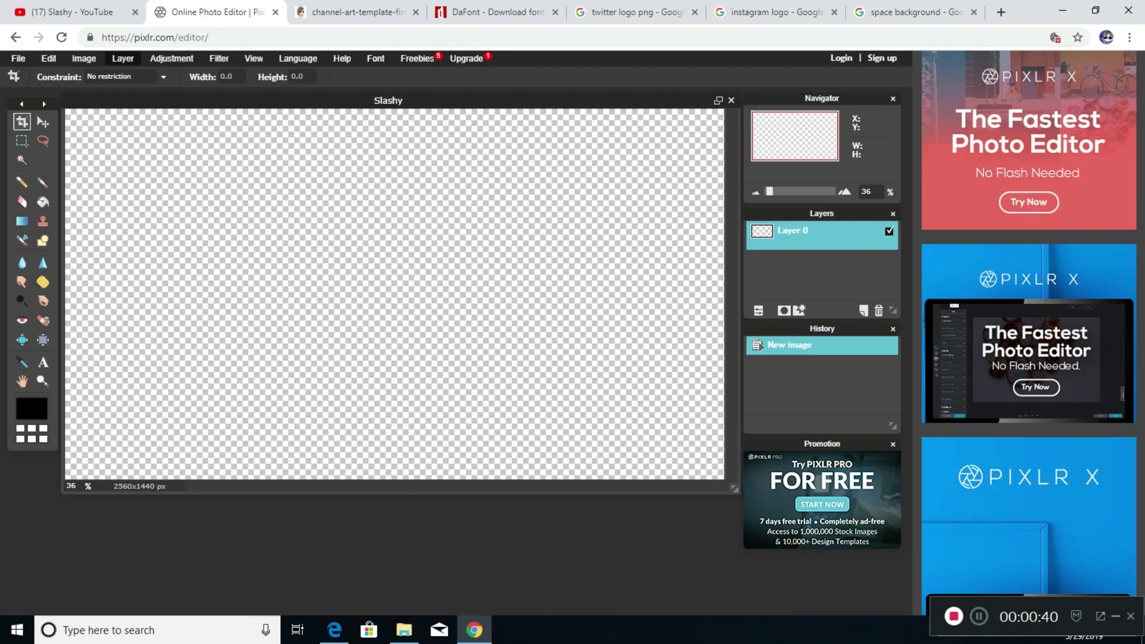
click(123, 58)
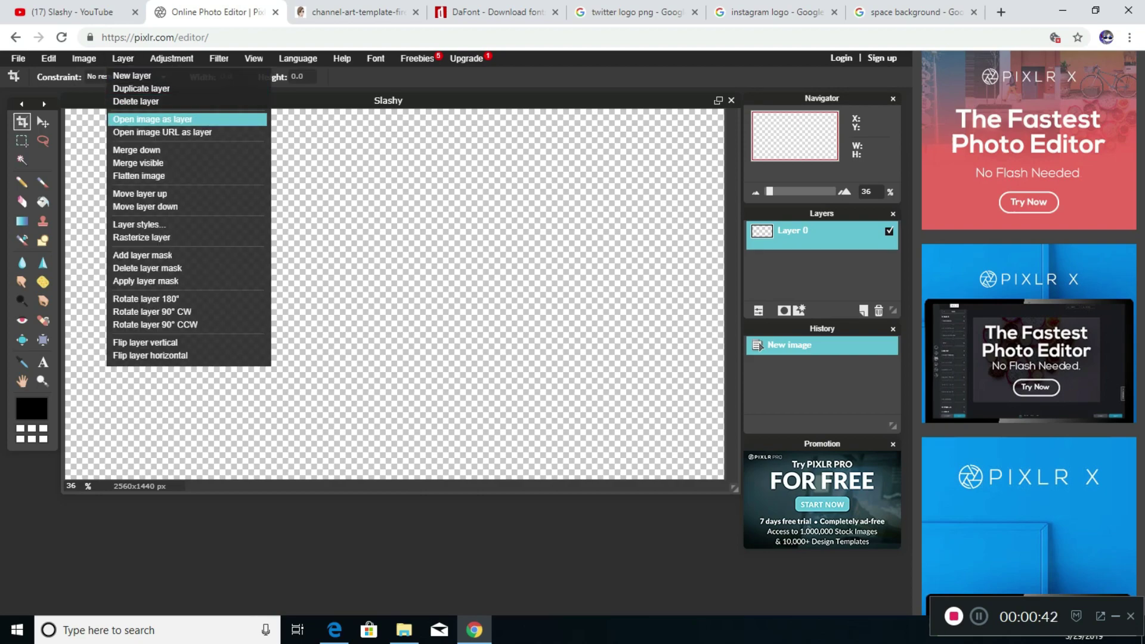
click(190, 120)
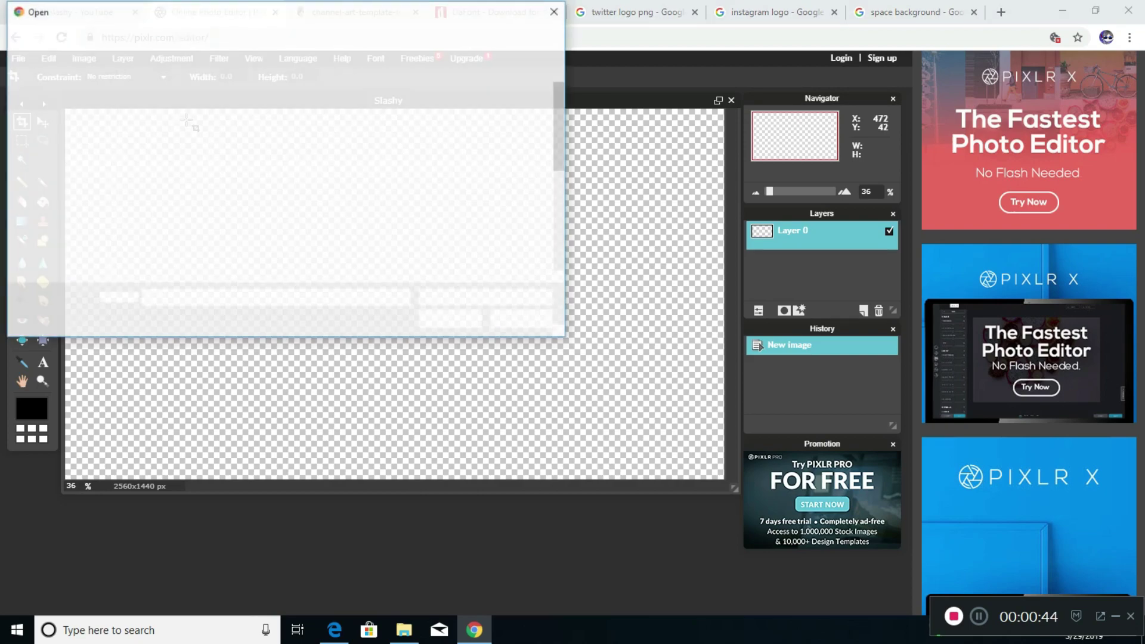
scroll(337, 179, down, 3)
scroll(337, 179, up, 3)
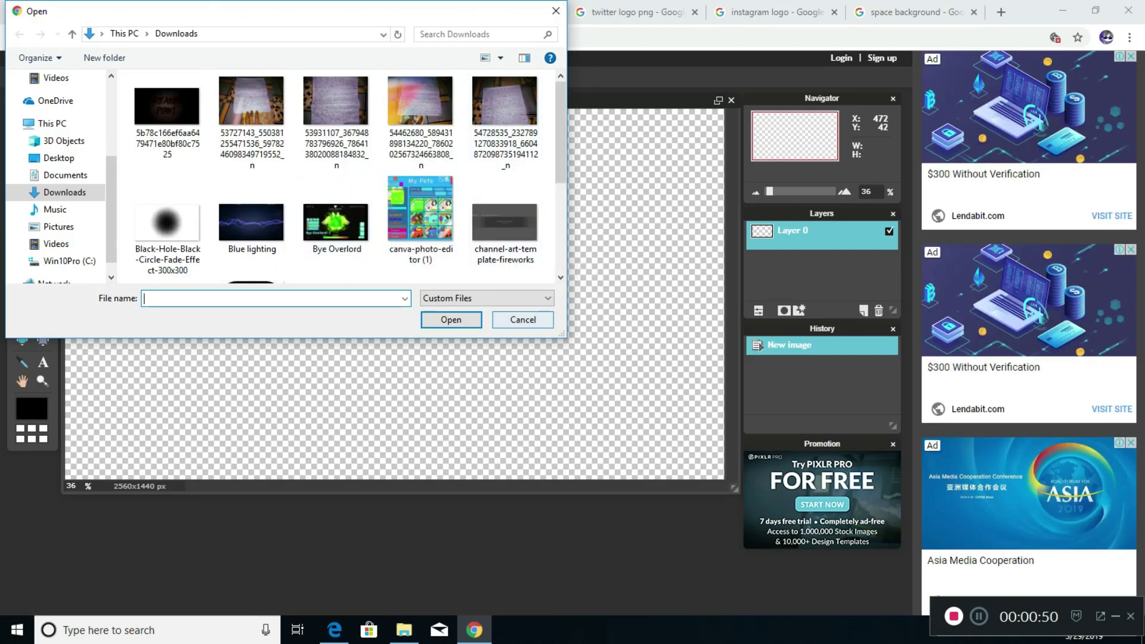
click(523, 320)
key(ctrl+Tab)
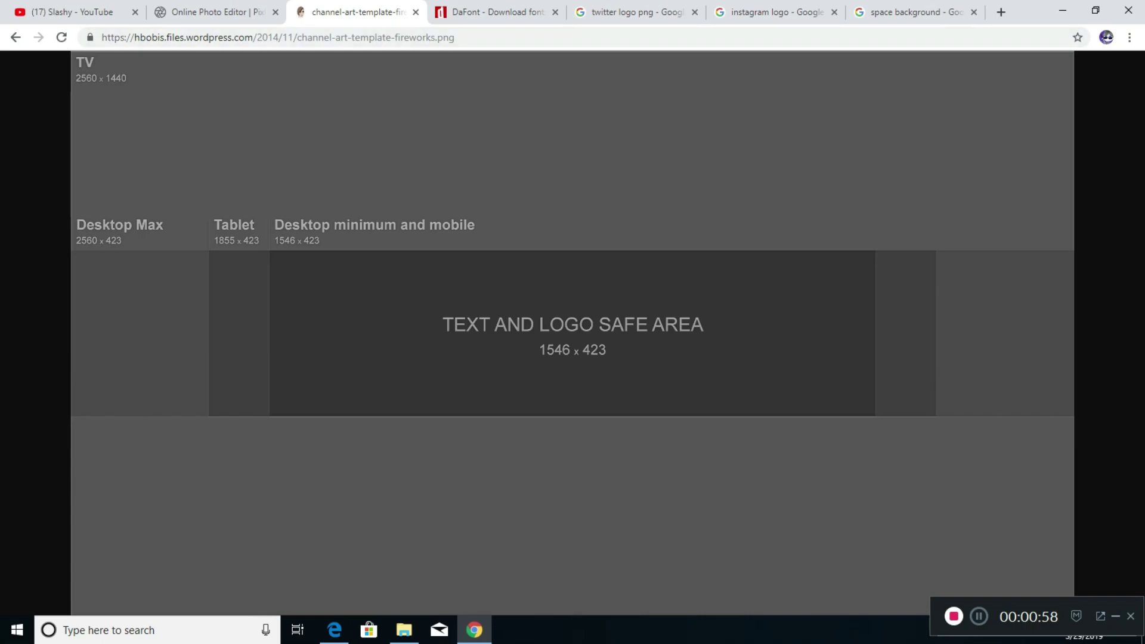
key(ctrl+shift+Tab)
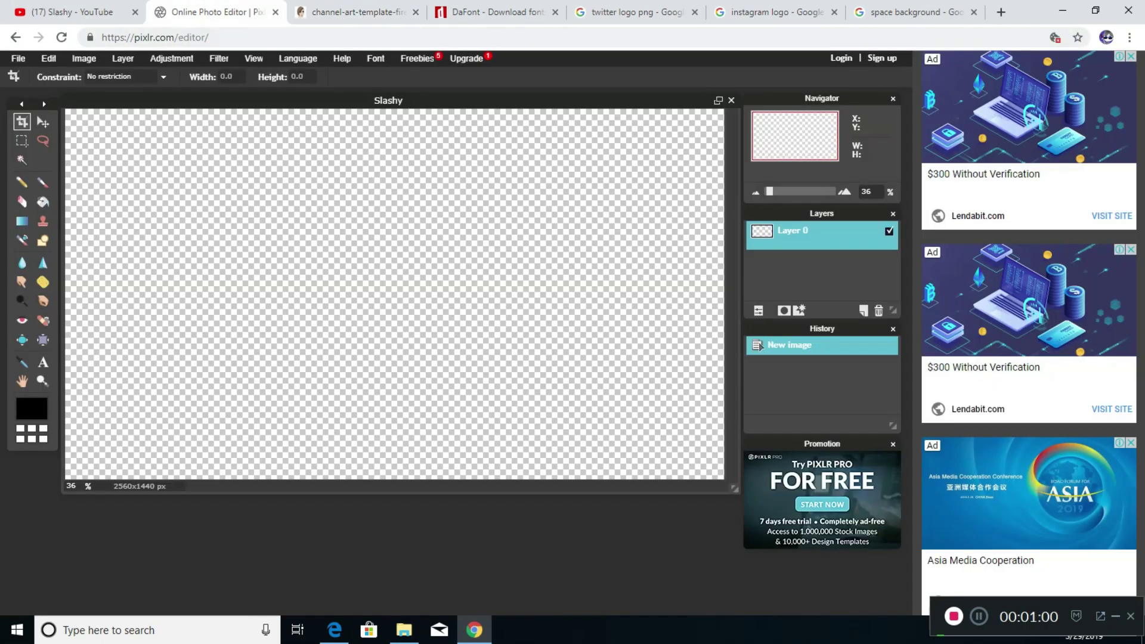
Load the channel-art-template-fireworks image from the Downloads folder as a new layer
click(123, 58)
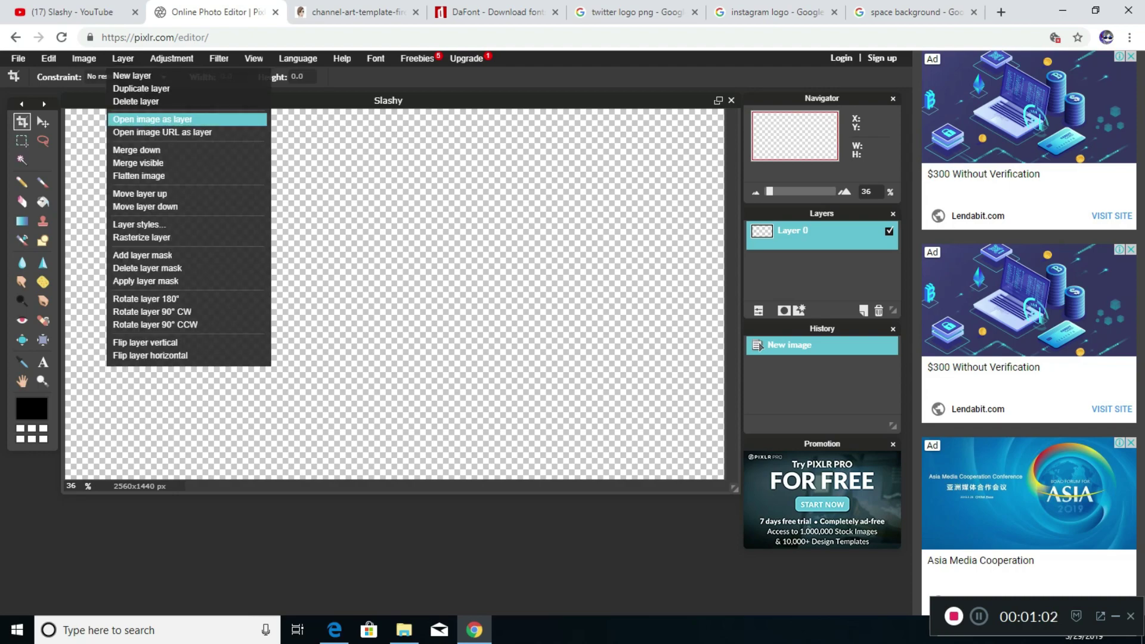
click(164, 118)
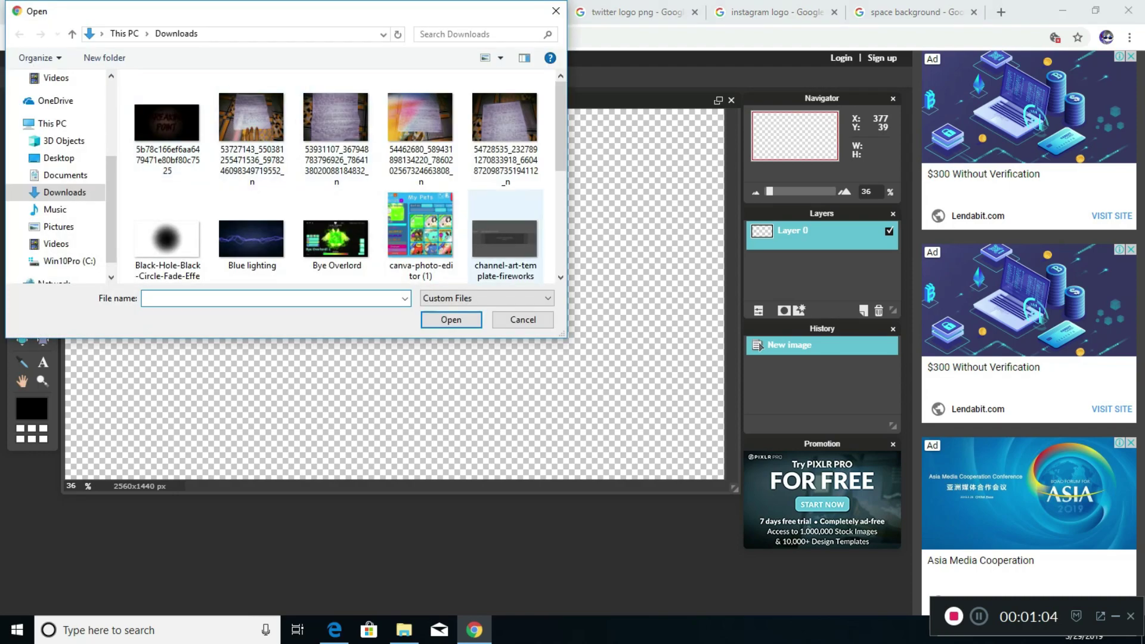
click(504, 239)
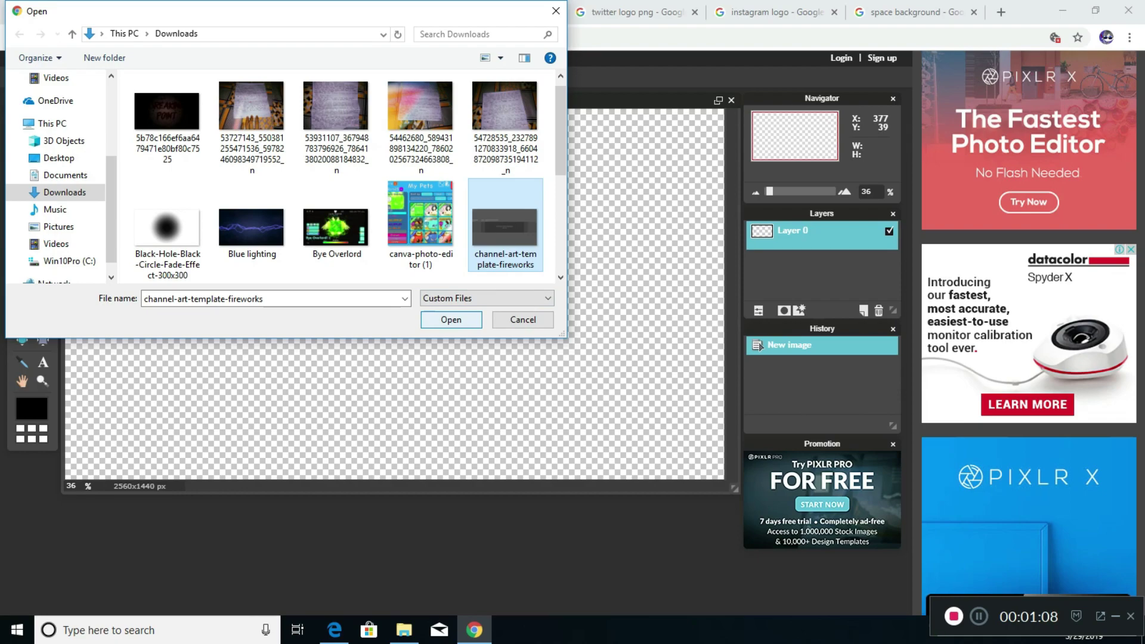
key(Return)
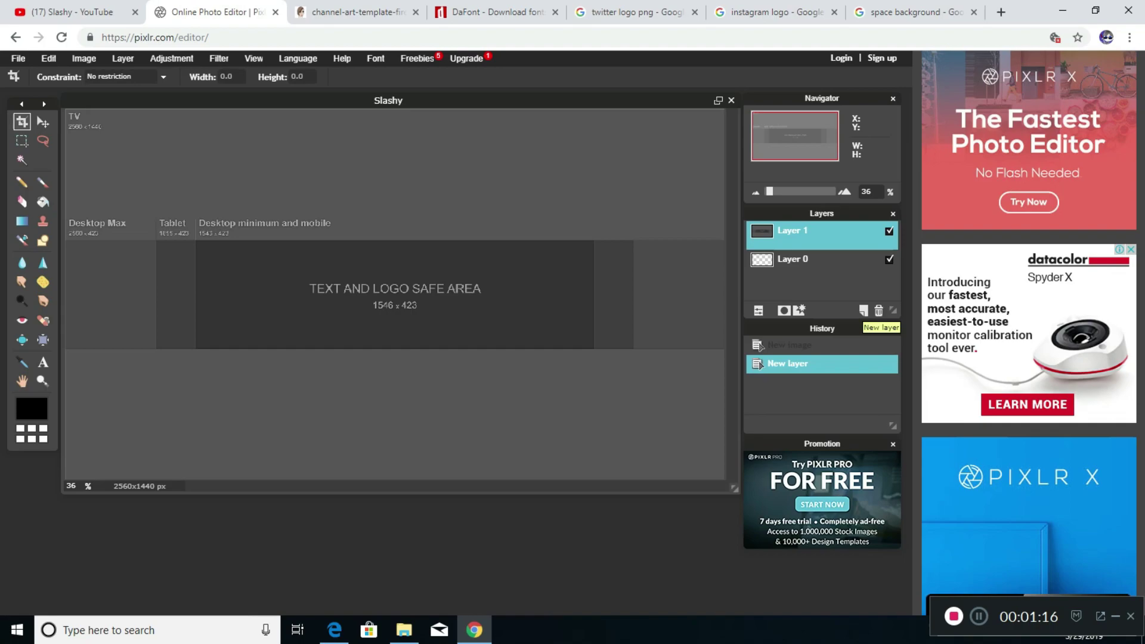
On a new layer, draw full-width filled black rectangles covering the template areas above and below the middle band
click(863, 310)
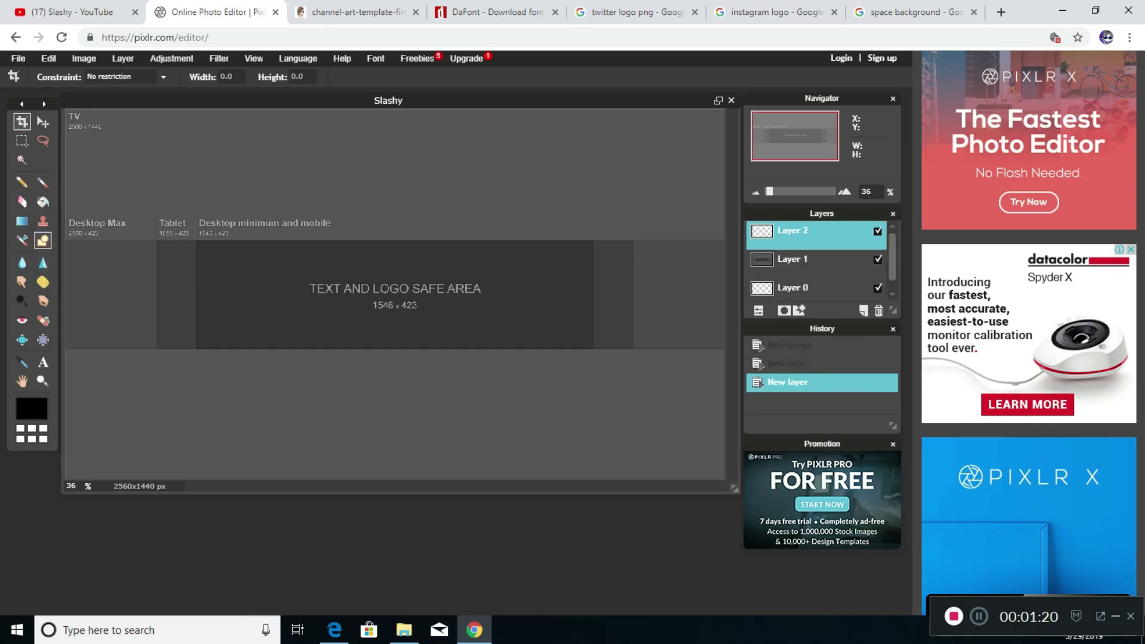
click(42, 242)
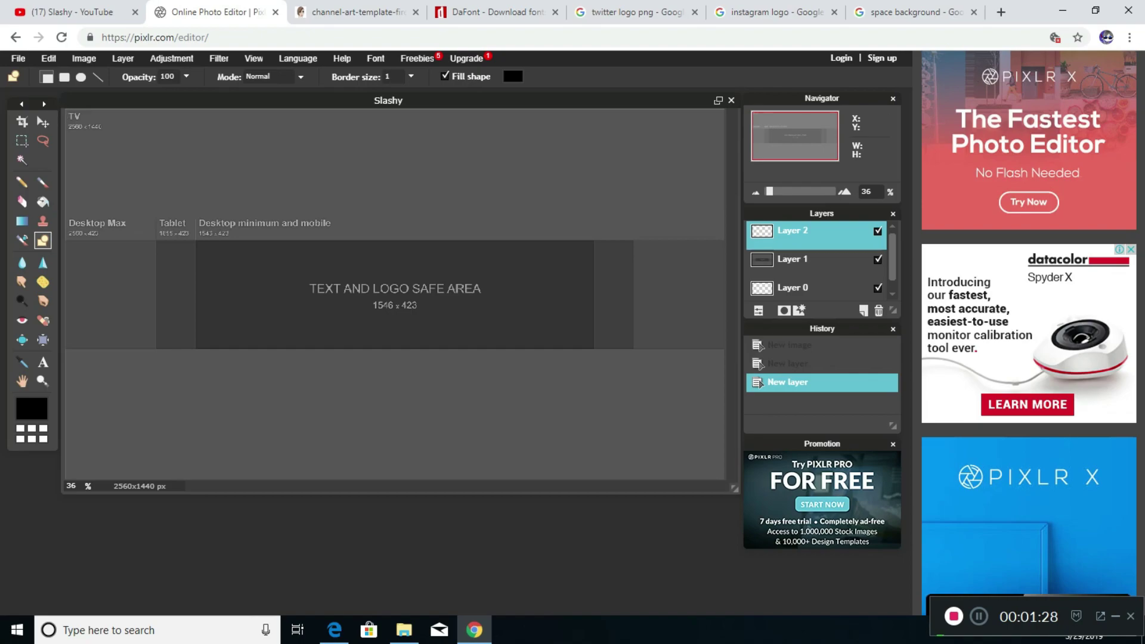
drag(65, 109, 728, 239)
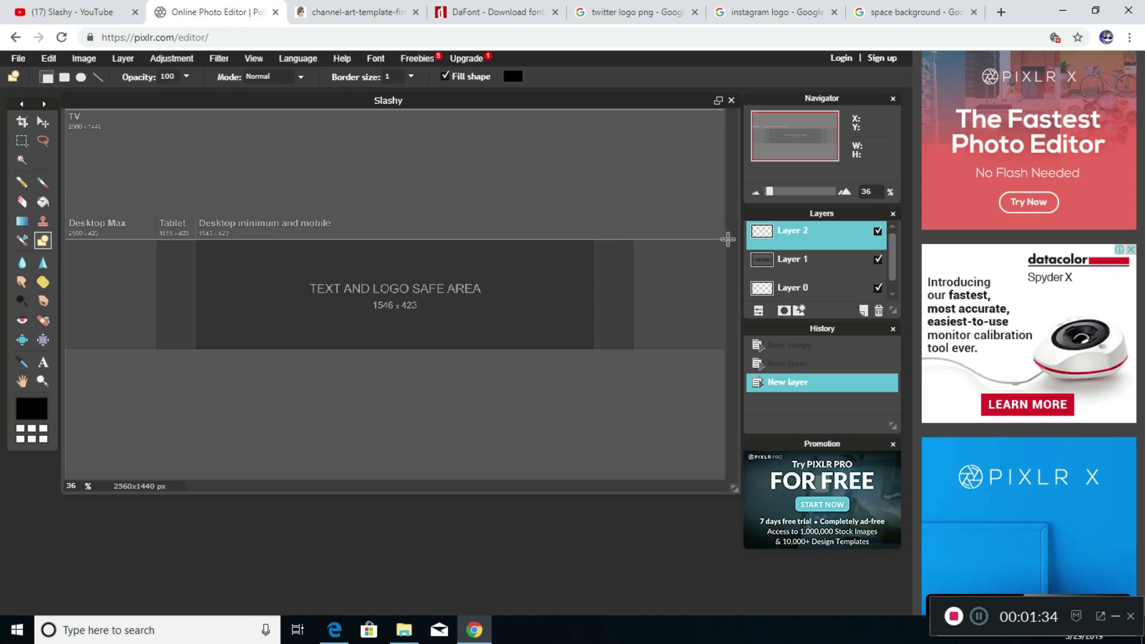
drag(728, 239, 728, 239)
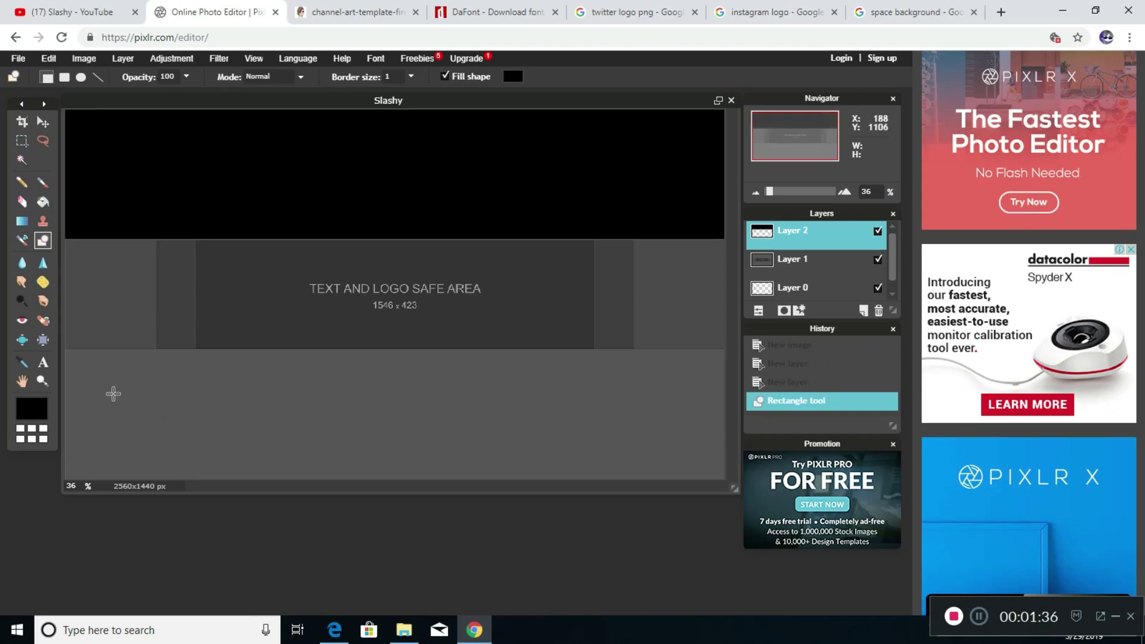
drag(66, 347, 735, 483)
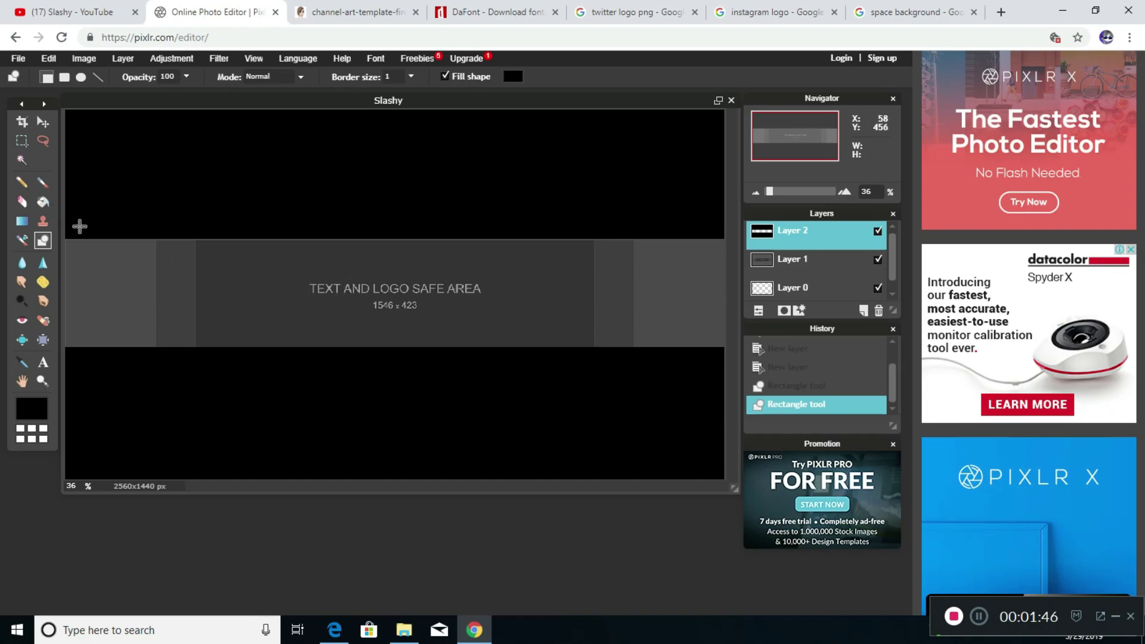
Start a text object in the template's text and logo safe area with the size set to 150
click(43, 362)
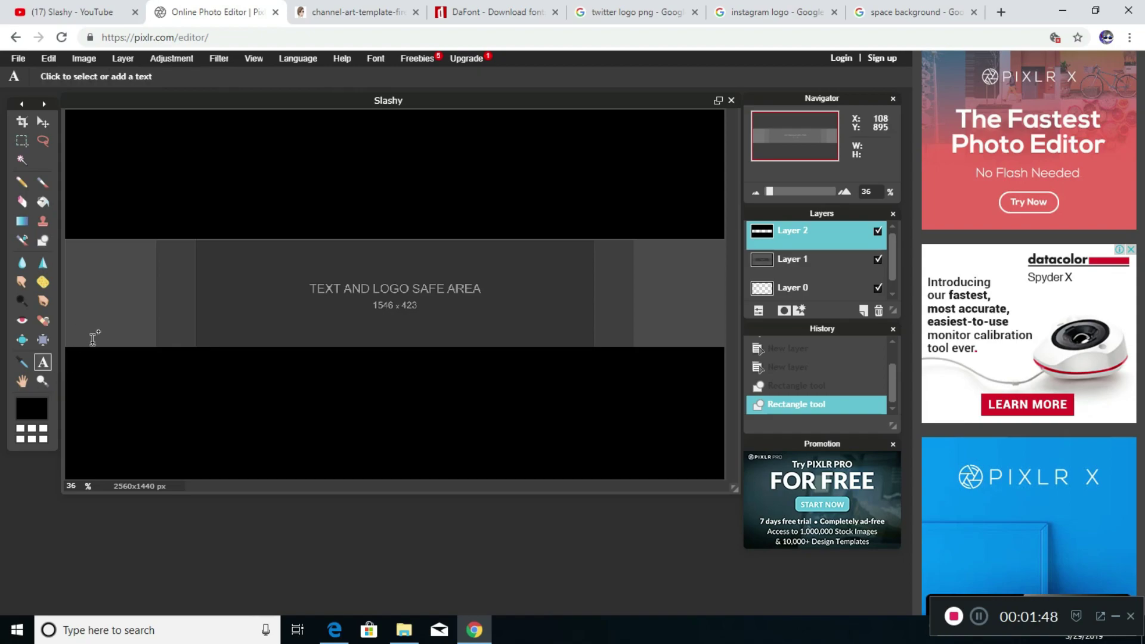
click(340, 288)
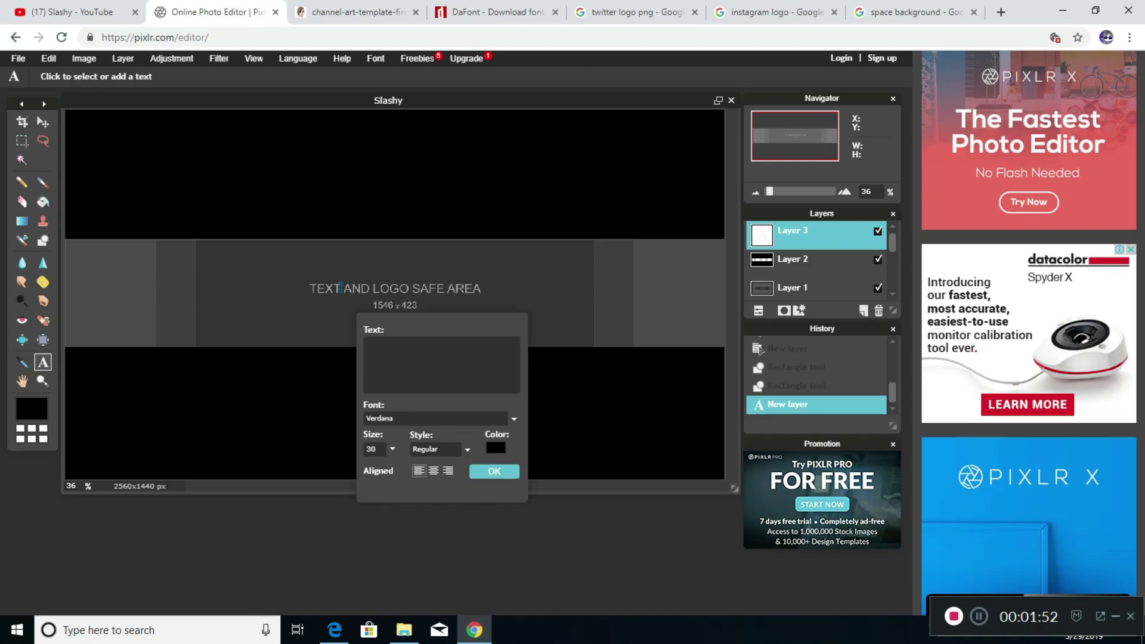
key(BackSpace)
key(BackSpace)
text(150)
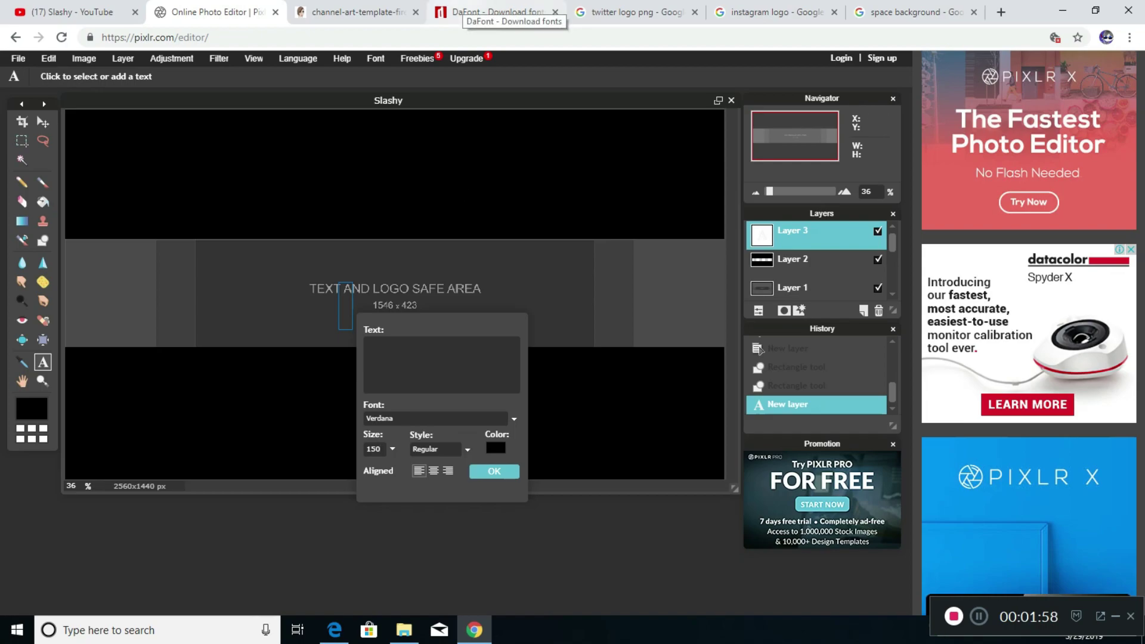
Browse the recently added and new fonts on DaFont, then return to the photo editor
click(495, 12)
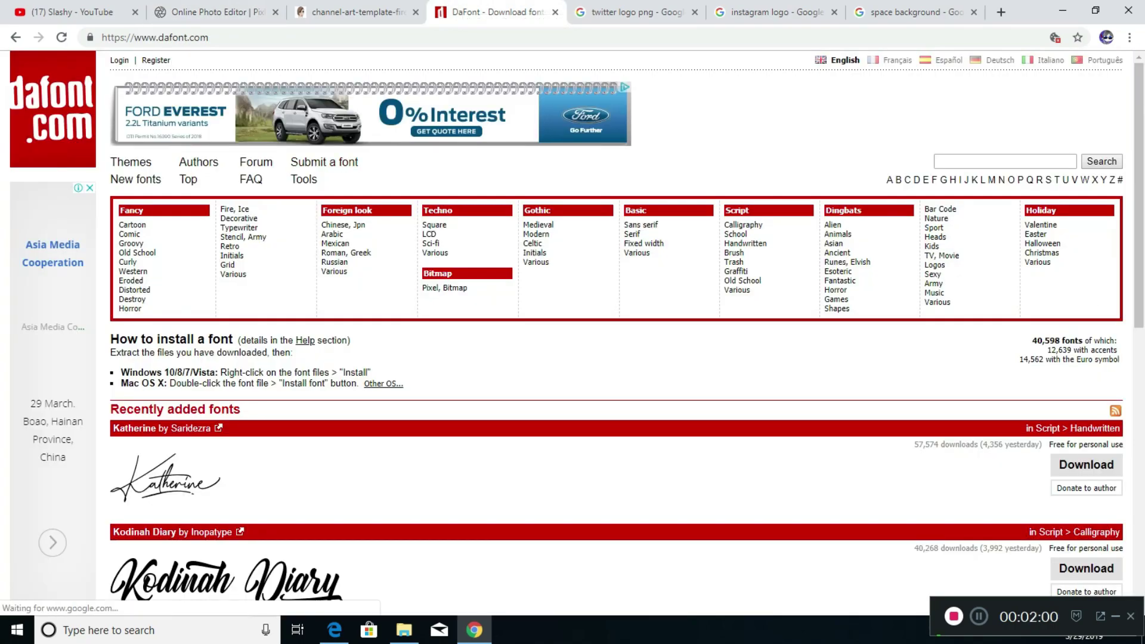
scroll(572, 334, down, 3)
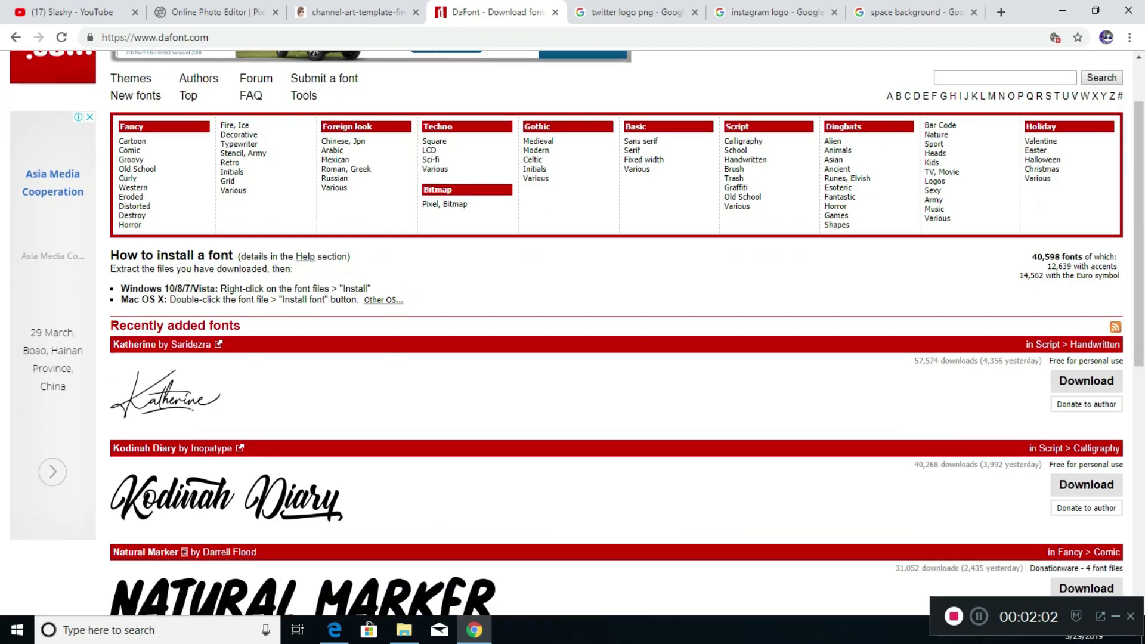
scroll(573, 334, down, 6)
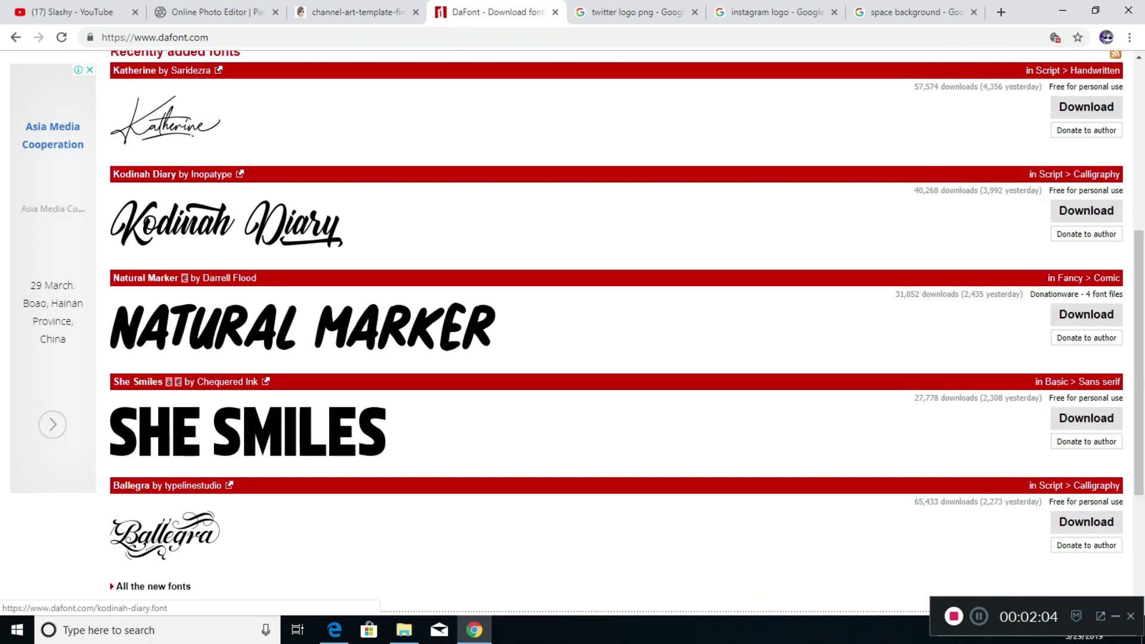
scroll(153, 358, down, 2)
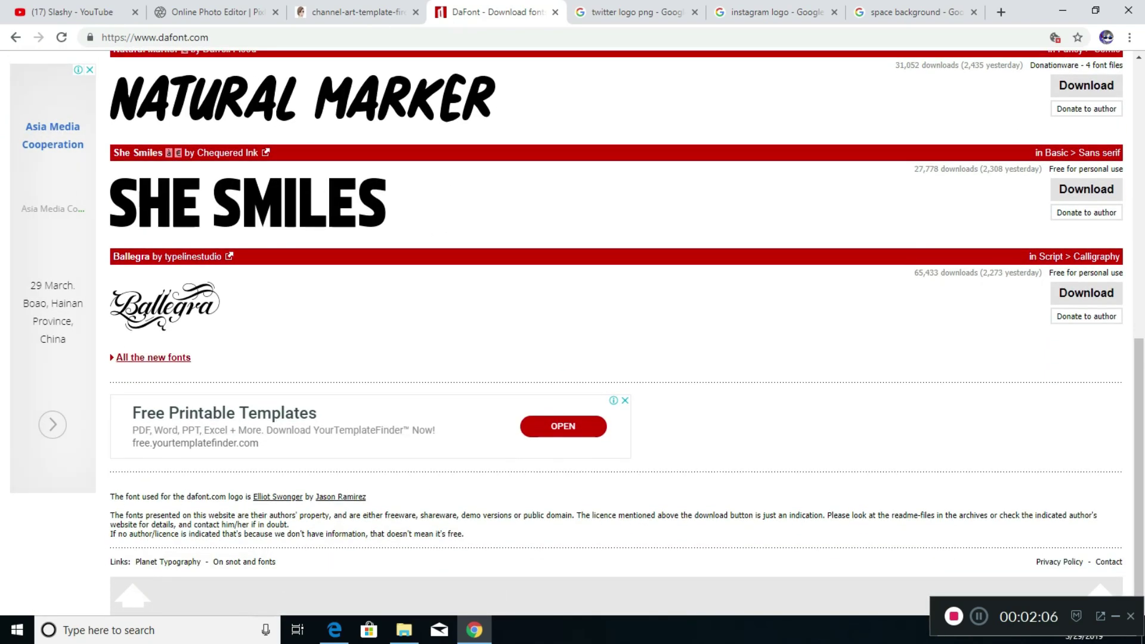
click(153, 358)
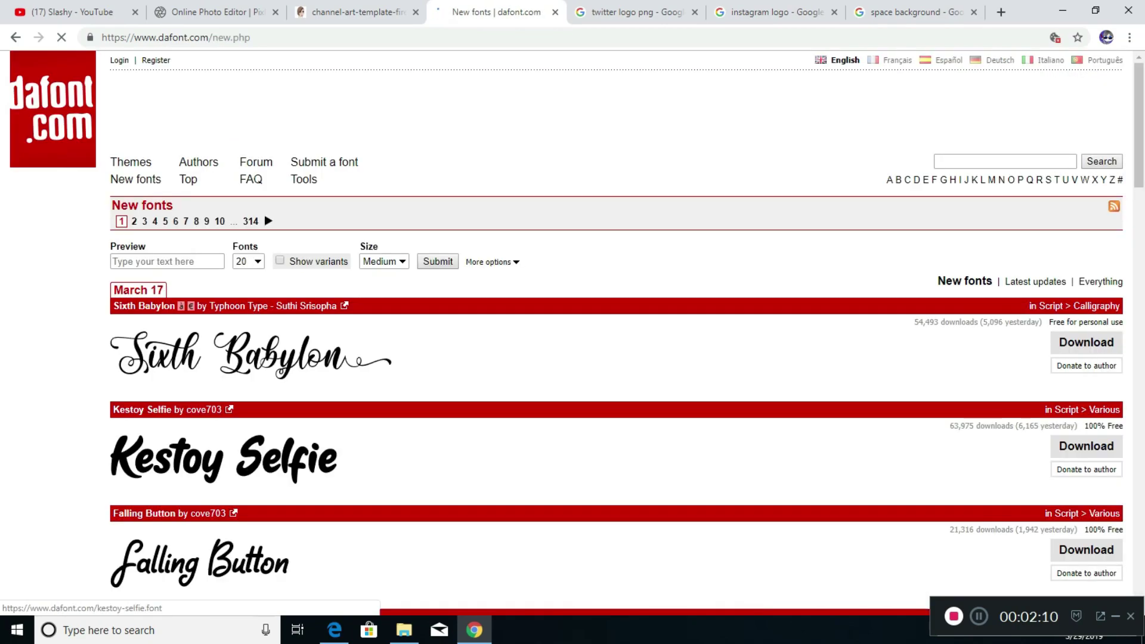
scroll(224, 432, down, 1)
scroll(224, 432, down, 3)
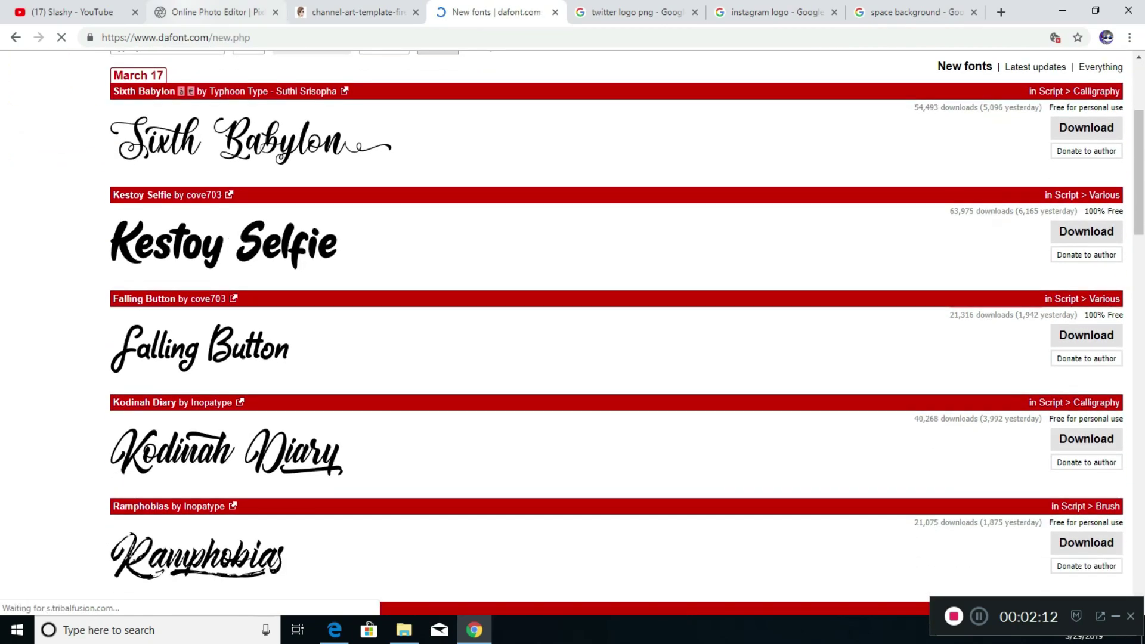
click(202, 12)
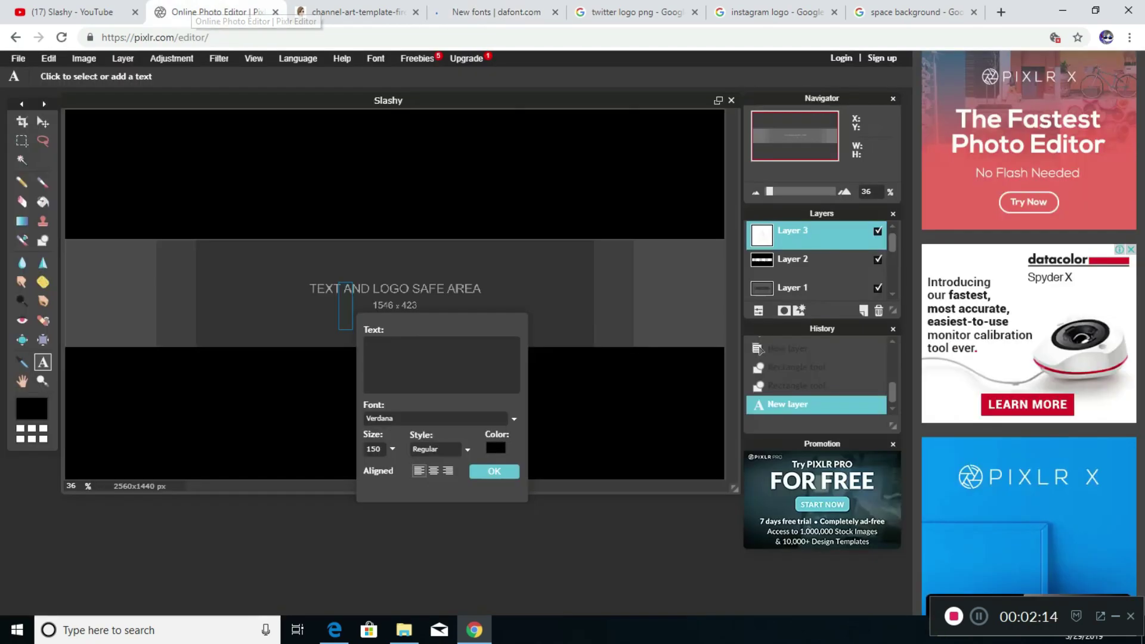
Set the text font to hudson, enter "Slashy", and move the text to the centre of the safe area
click(513, 419)
scroll(435, 474, down, 15)
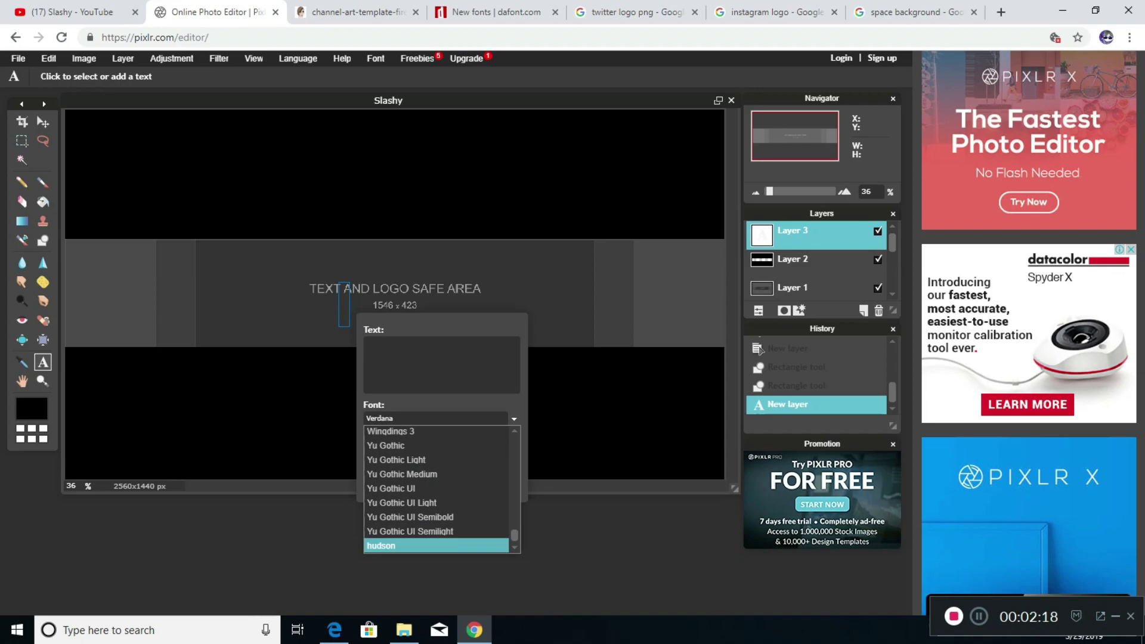
click(380, 546)
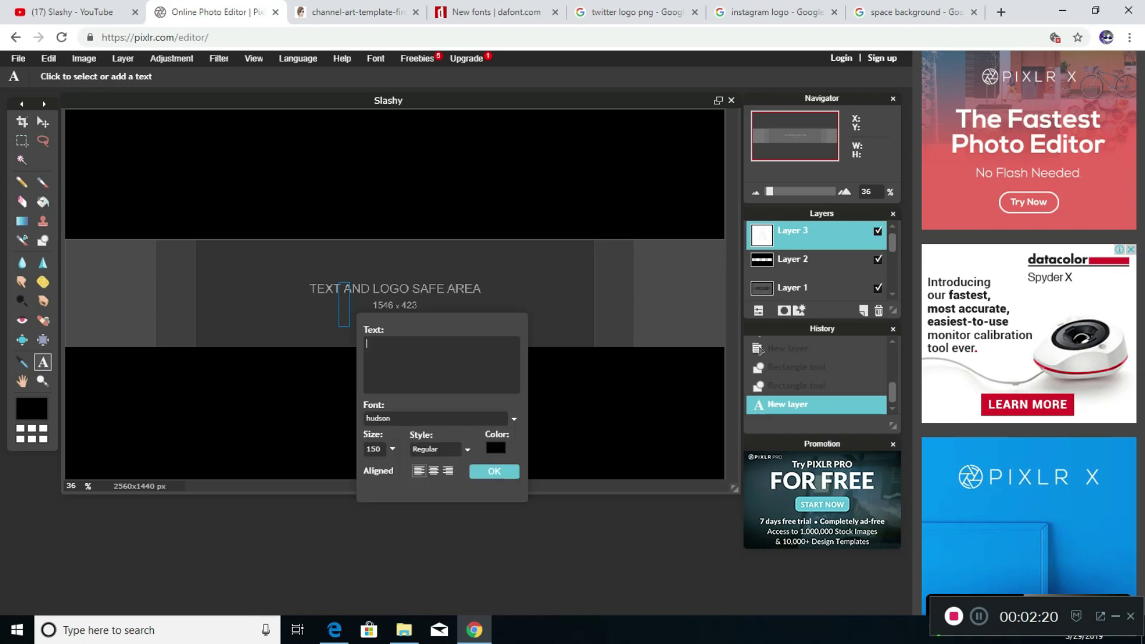
text(Slashy)
drag(385, 307, 403, 295)
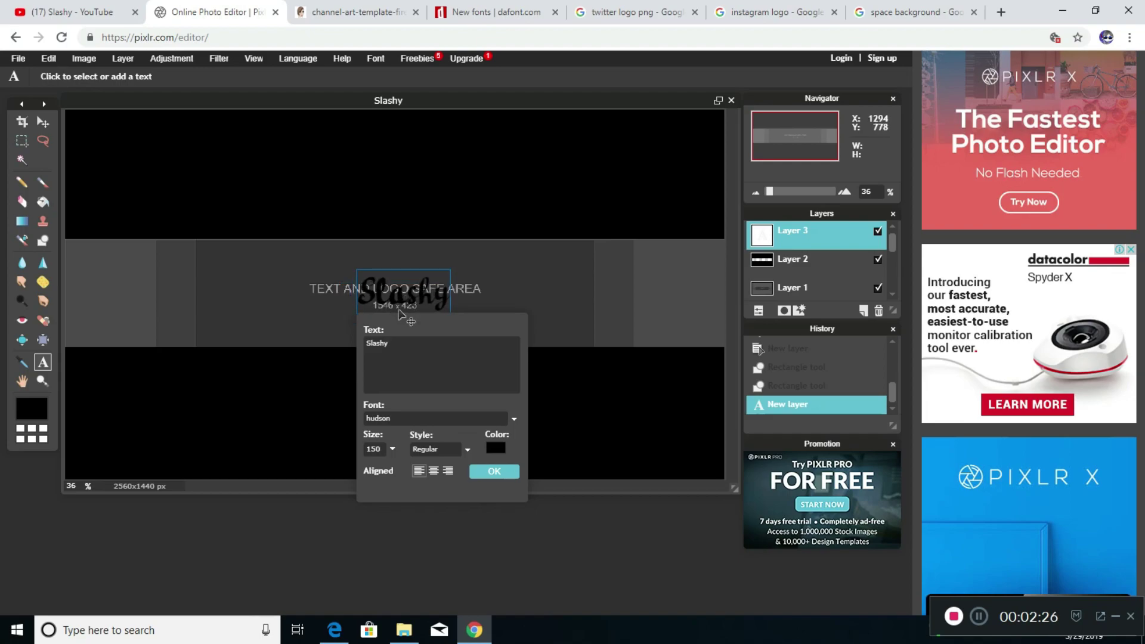
Colour the Slashy text white (ffffff) and apply the text settings
click(496, 448)
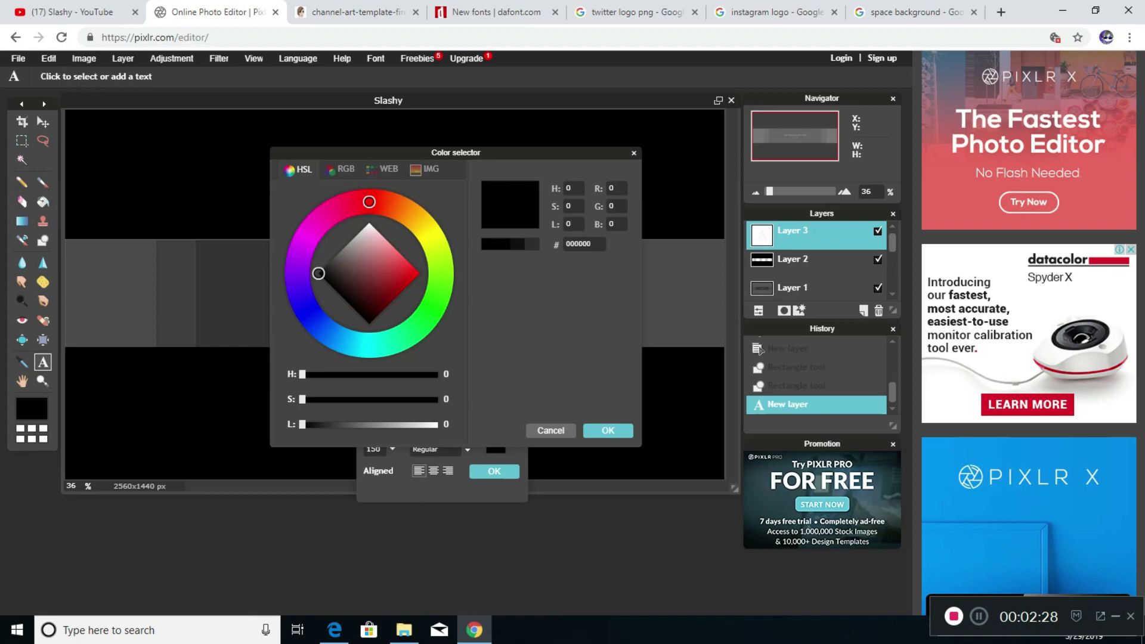
drag(319, 273, 369, 222)
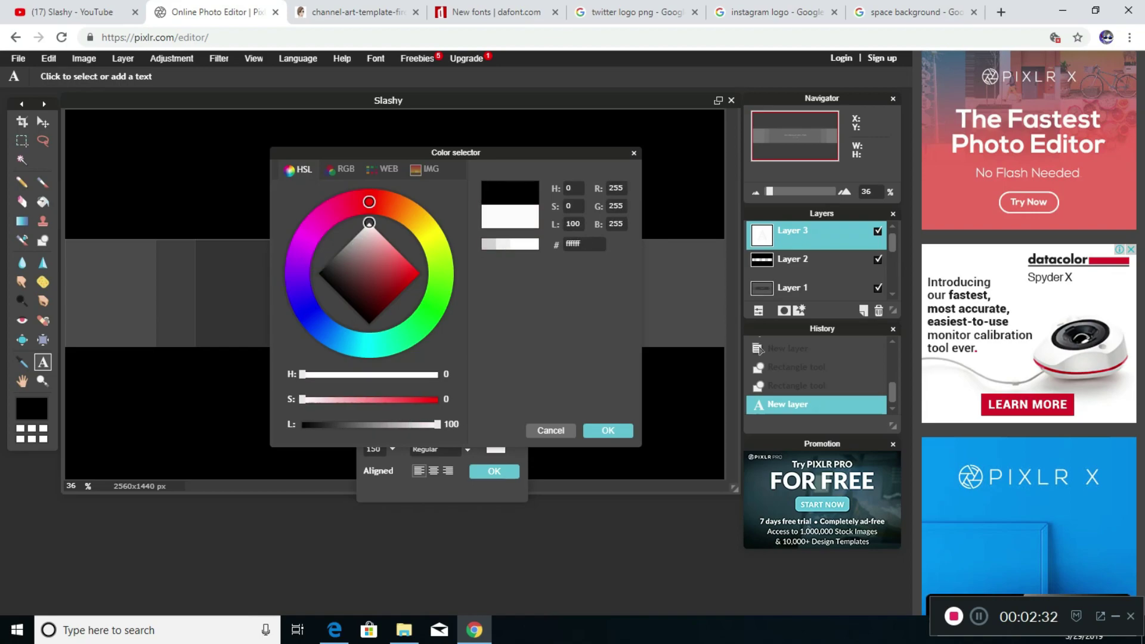
click(608, 431)
click(494, 471)
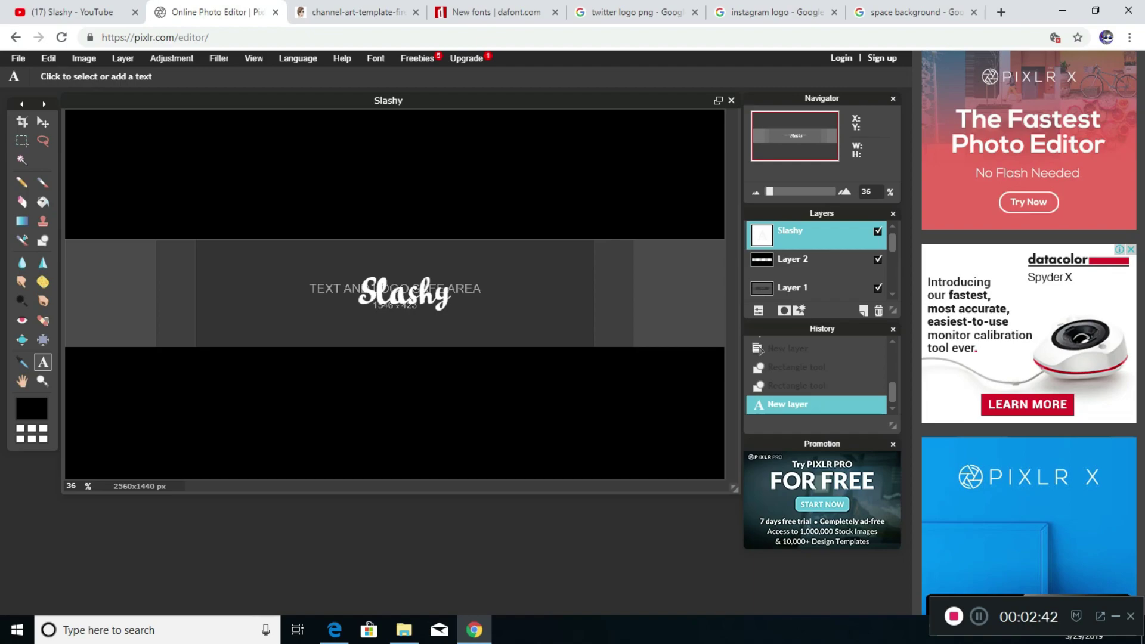
Add a white (ffffff) inner glow to the Slashy text layer with opacity 100, hardness 10 and size 100
right_click(829, 236)
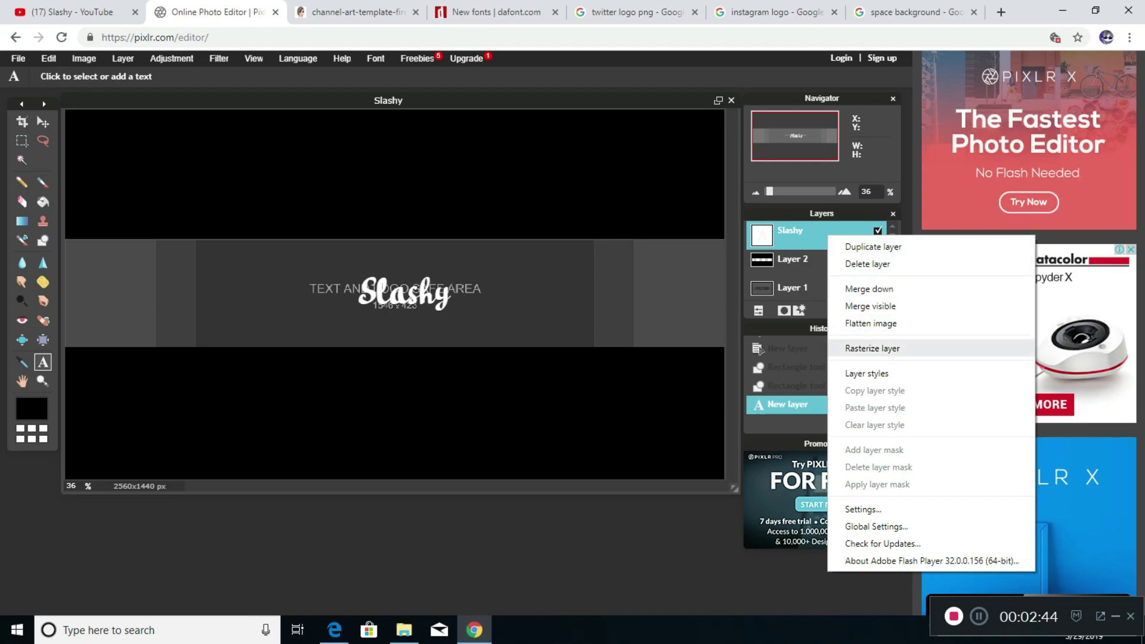
click(867, 373)
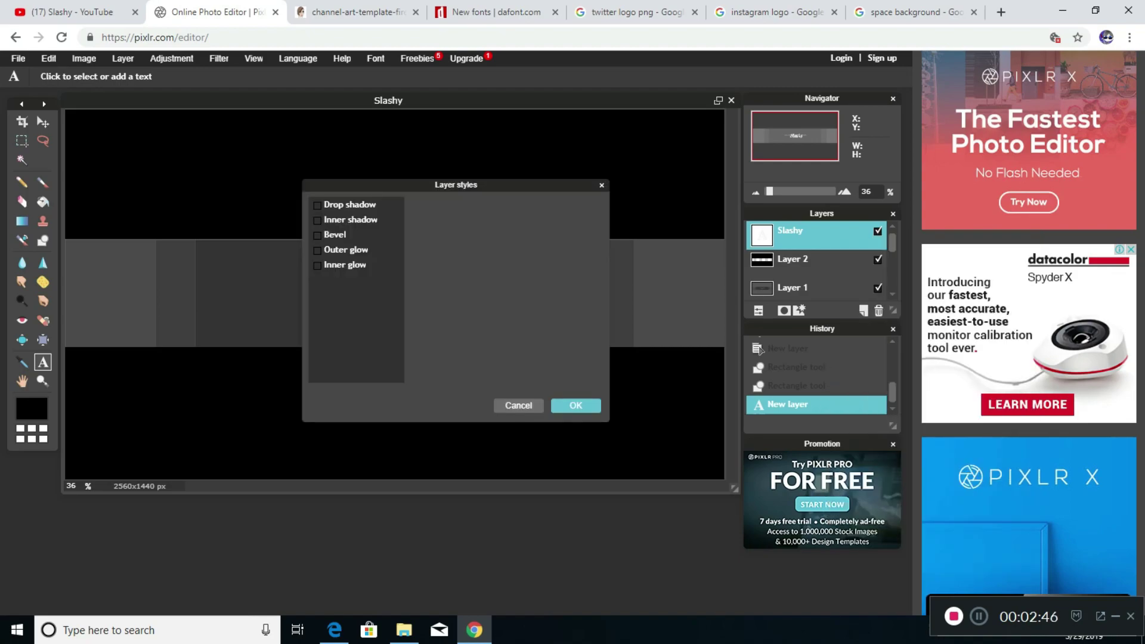
click(317, 265)
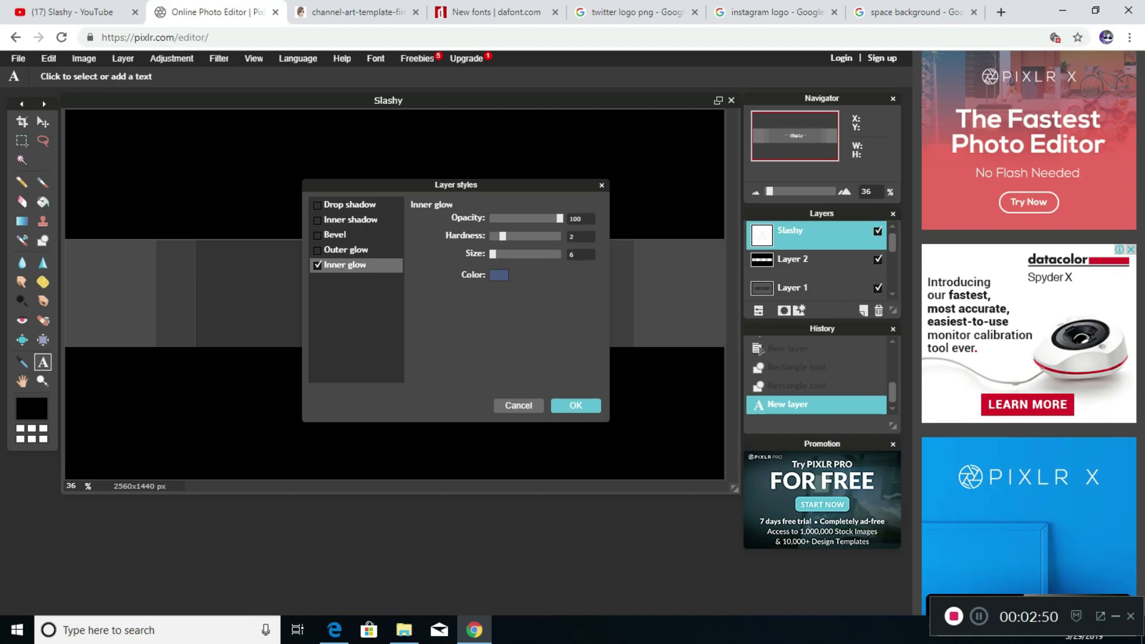
drag(502, 236, 559, 237)
drag(492, 254, 559, 254)
click(499, 275)
mouse_move(366, 269)
mouse_down()
mouse_move(411, 268)
mouse_move(369, 223)
mouse_up()
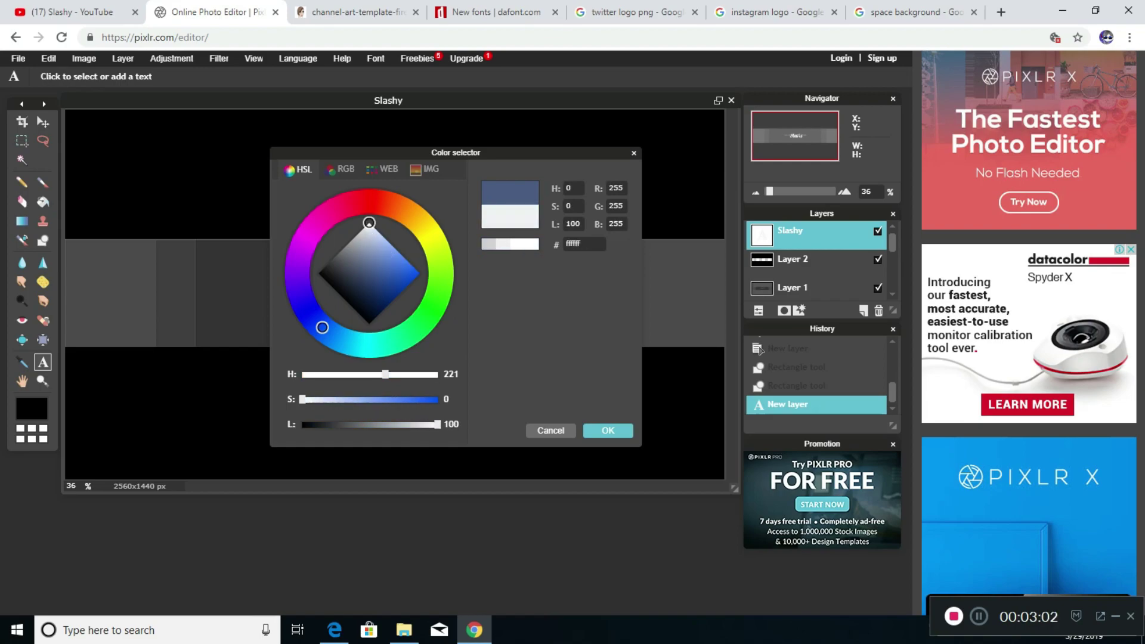
key(Return)
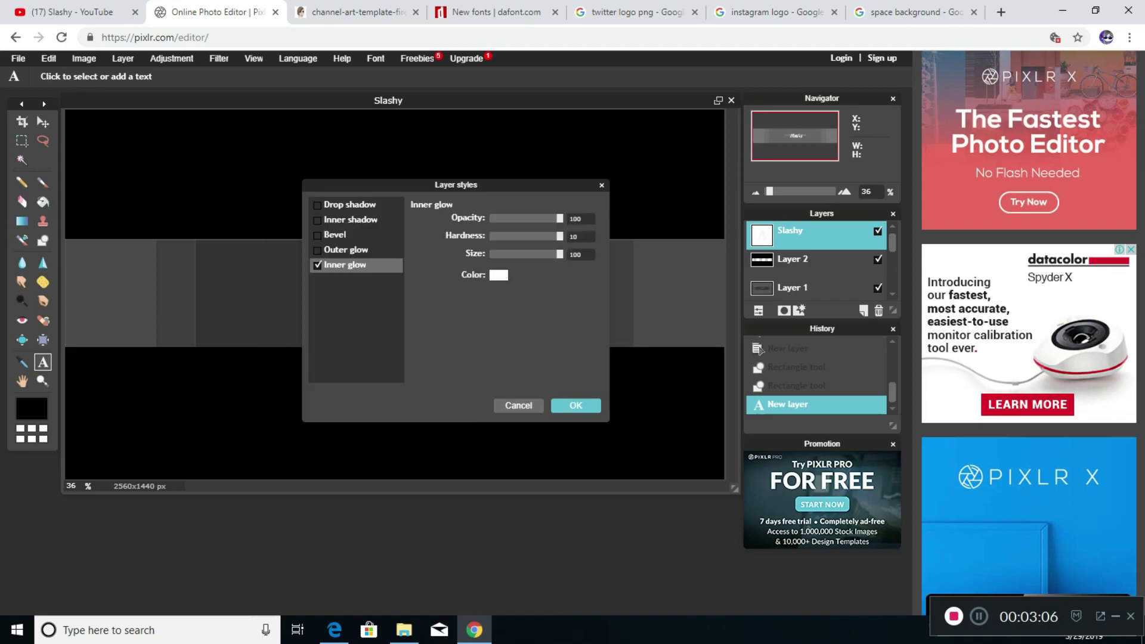
Add a black drop shadow to the Slashy text with opacity 100, distance 5 and a slight size increase, and apply the layer styles
drag(417, 185, 649, 147)
click(580, 167)
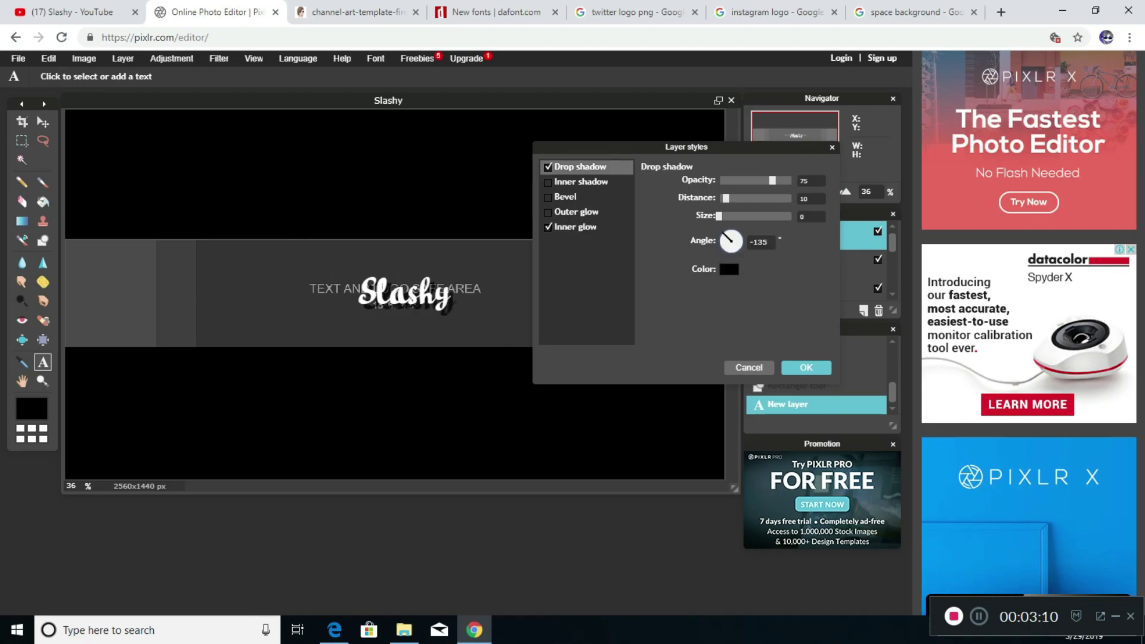
drag(772, 180, 790, 180)
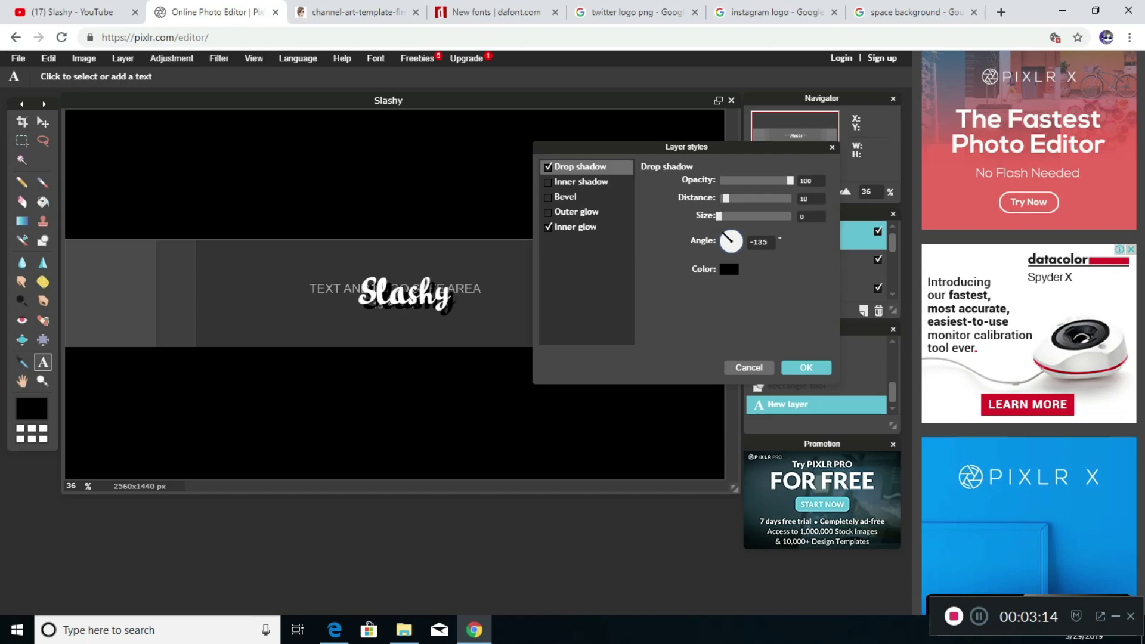
drag(726, 198, 723, 198)
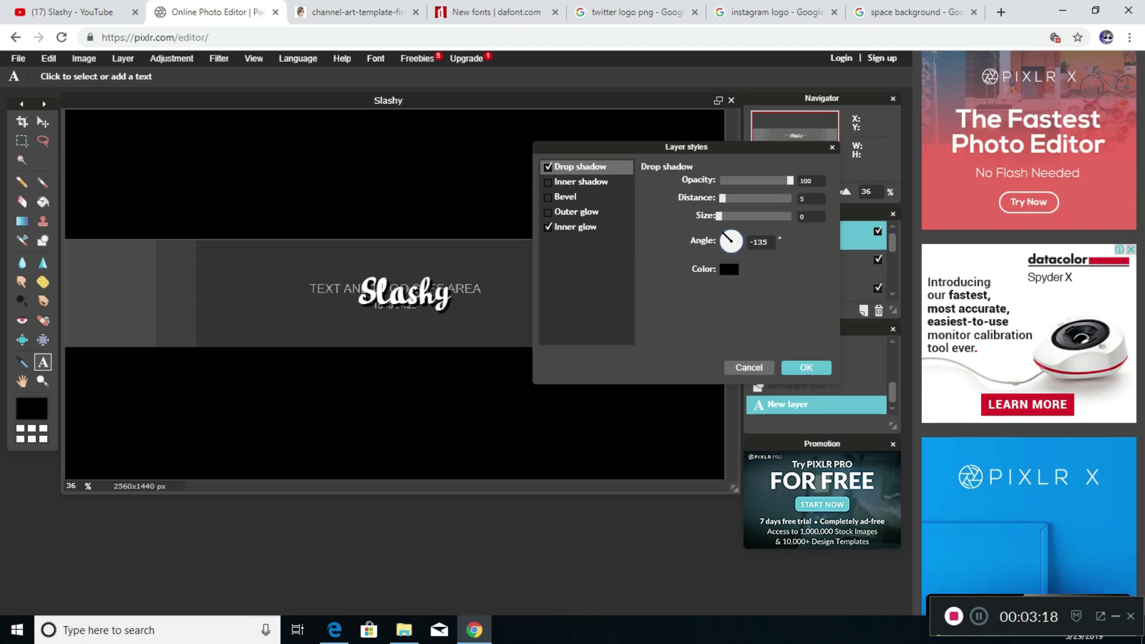
drag(721, 216, 723, 216)
key(Return)
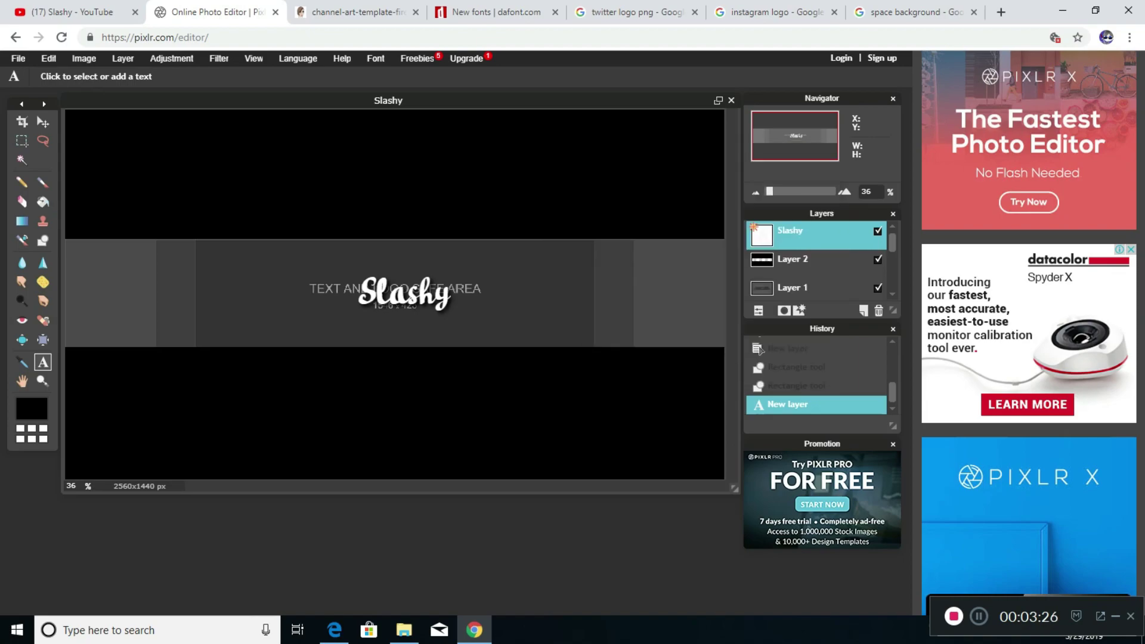
scroll(466, 317, up, 2)
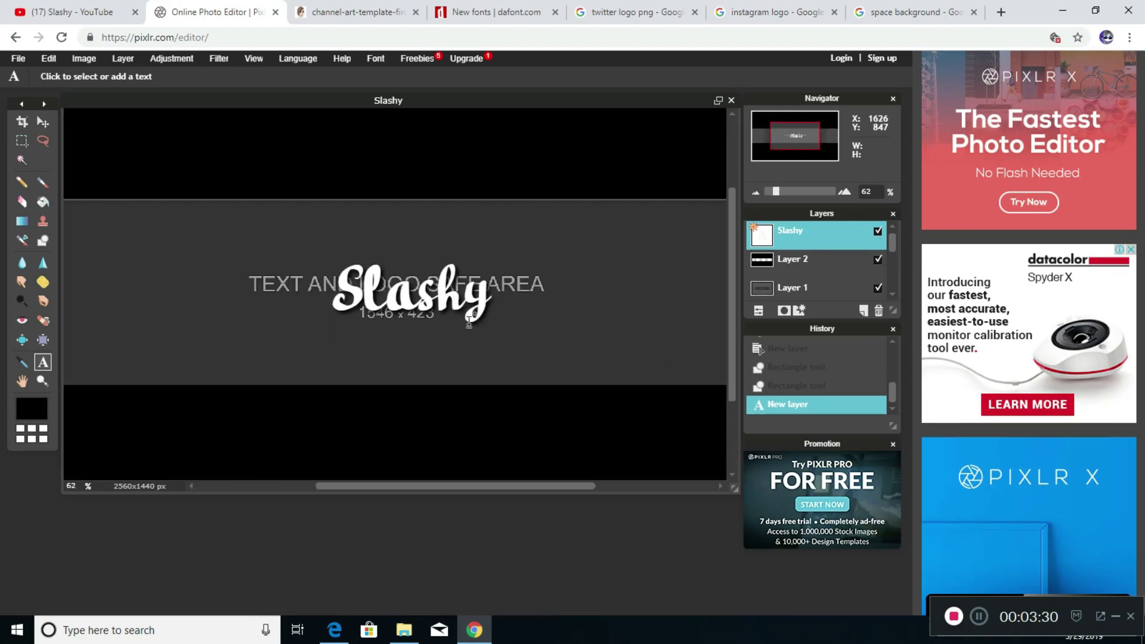
scroll(496, 332, up, 1)
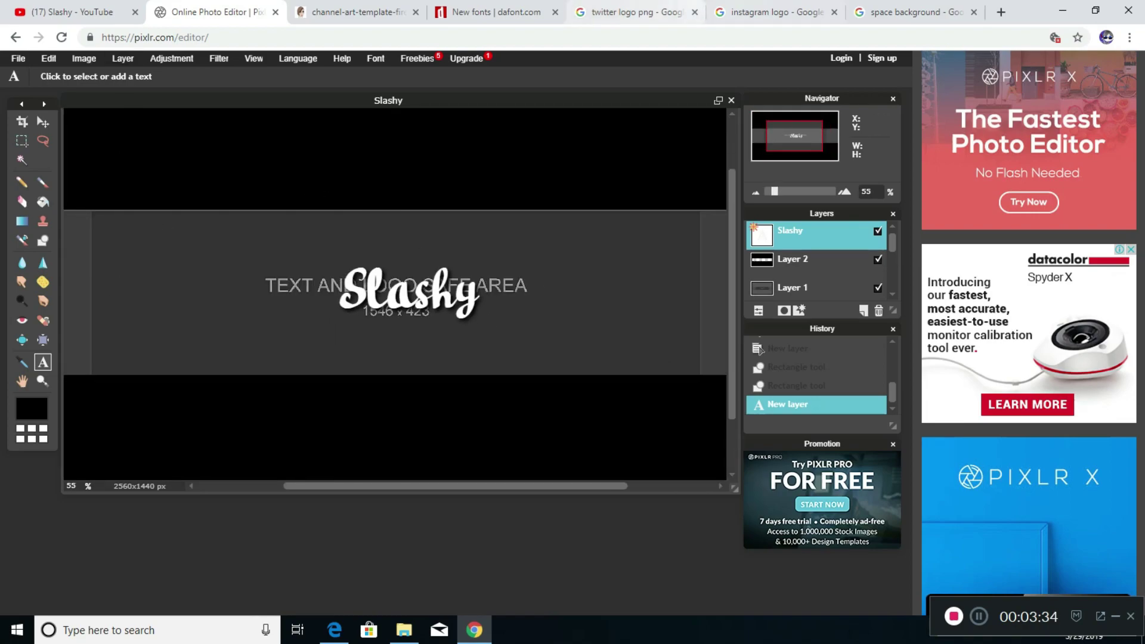
Look over the Google image results for the Twitter and Instagram logos, and return to the photo editor
click(633, 14)
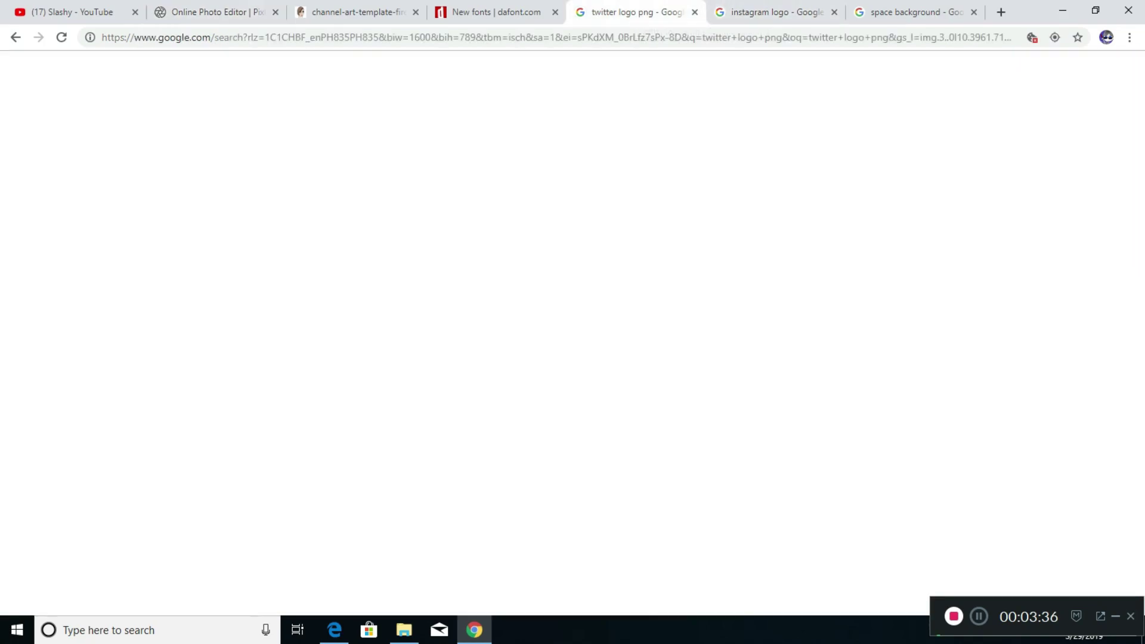
scroll(448, 311, up, 3)
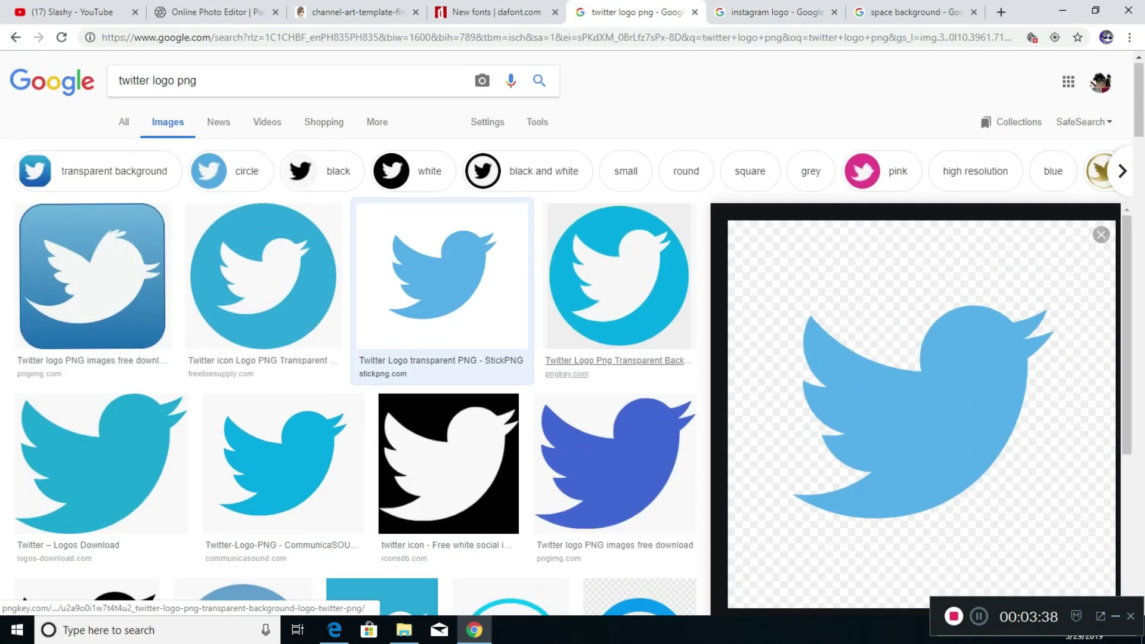
scroll(441, 239, down, 1)
click(775, 12)
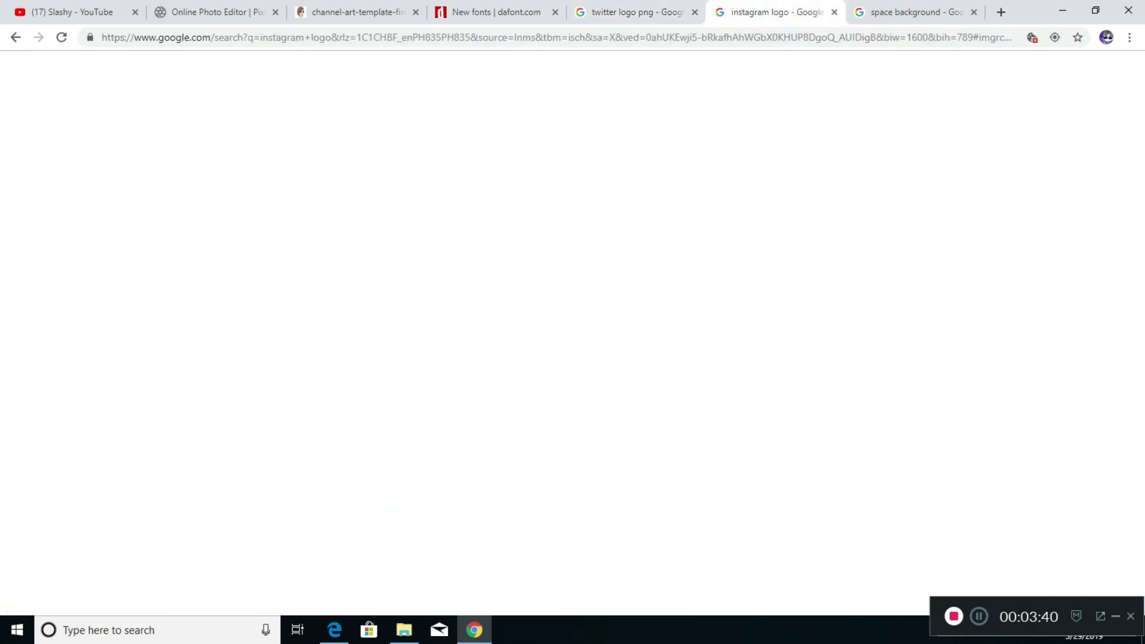
click(626, 12)
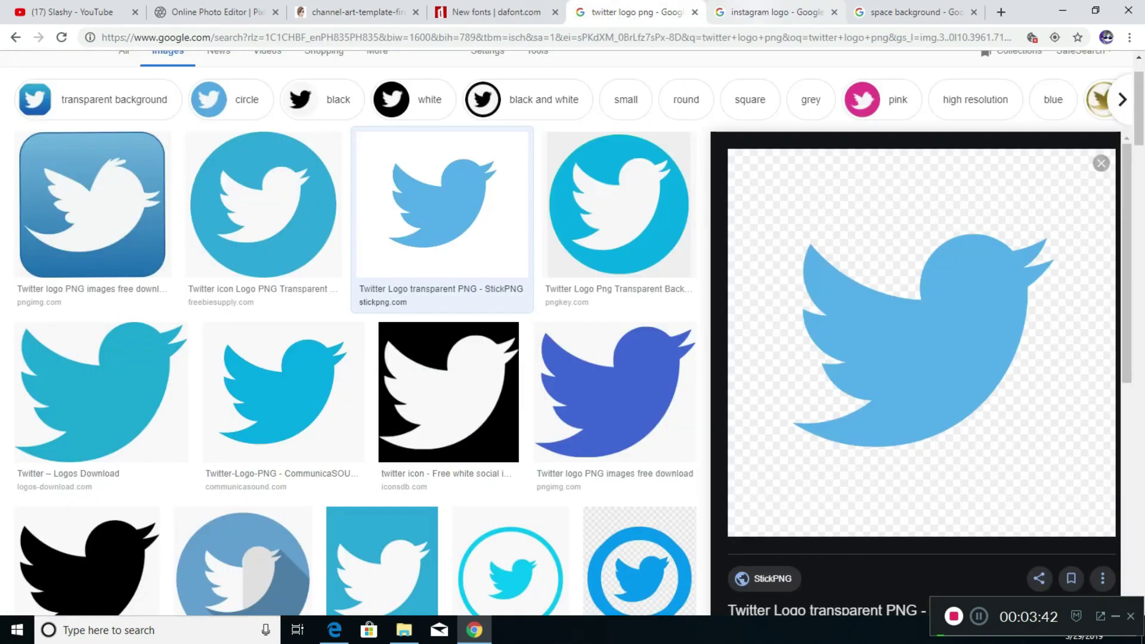
click(775, 12)
click(632, 12)
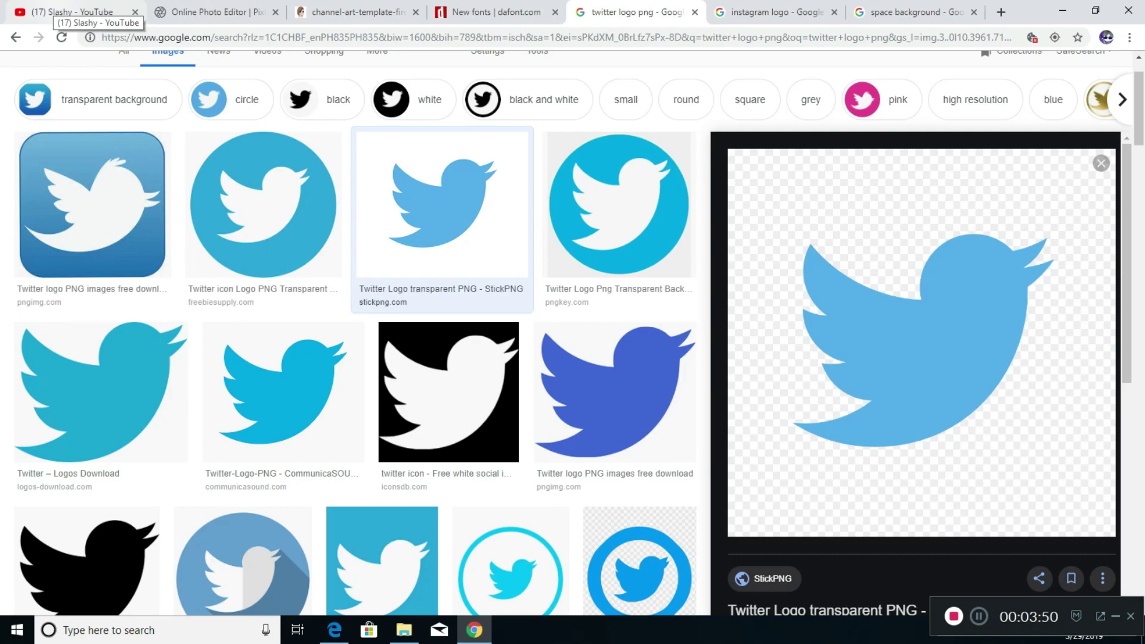
click(71, 12)
click(215, 12)
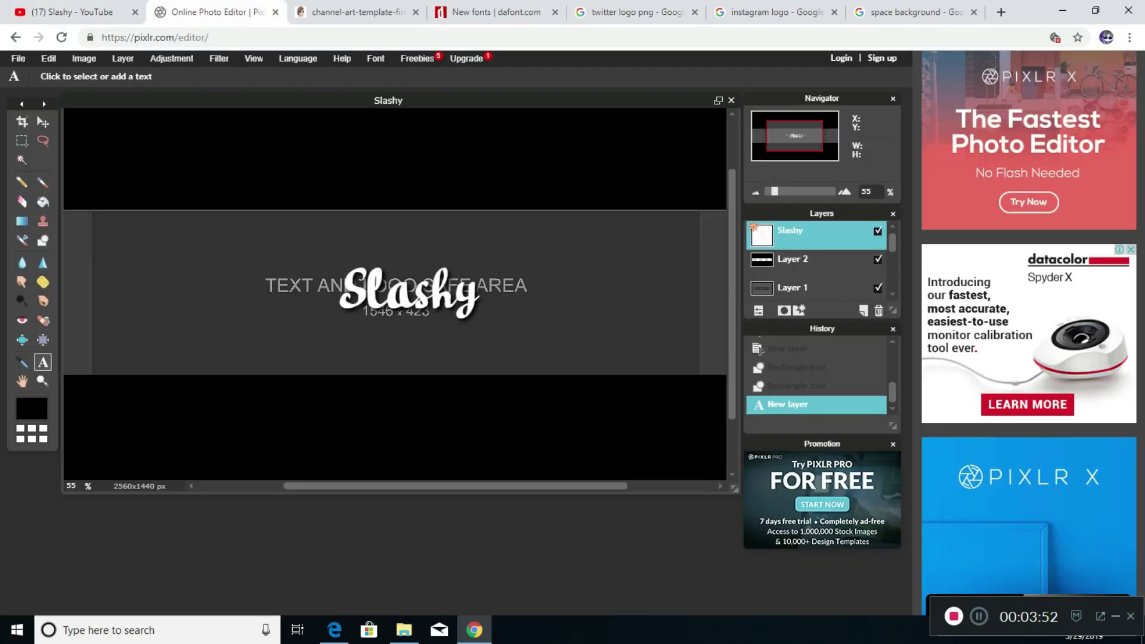
Open the Twitter Logo image from the Downloads folder as a new layer in the banner
click(123, 58)
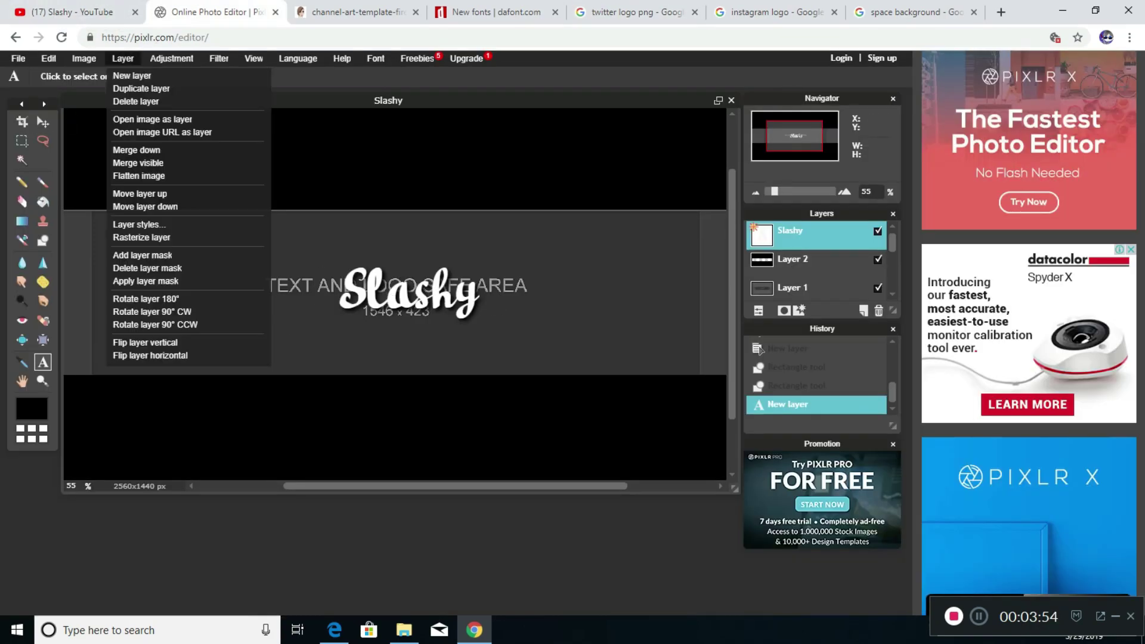
click(167, 120)
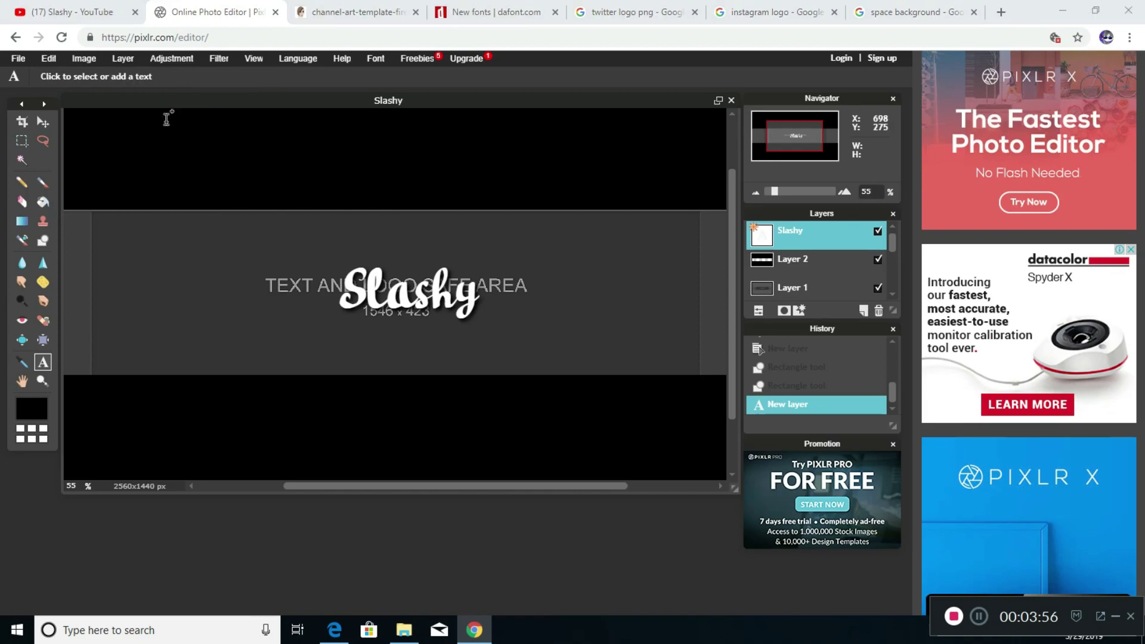
scroll(336, 179, down, 5)
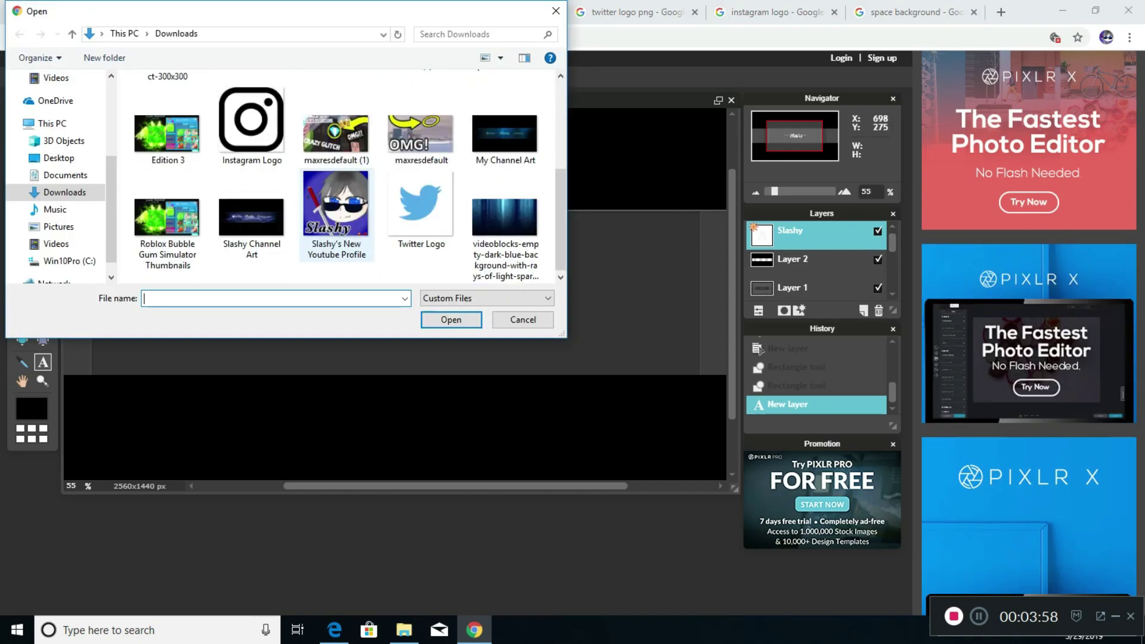
scroll(358, 203, down, 3)
scroll(357, 202, up, 3)
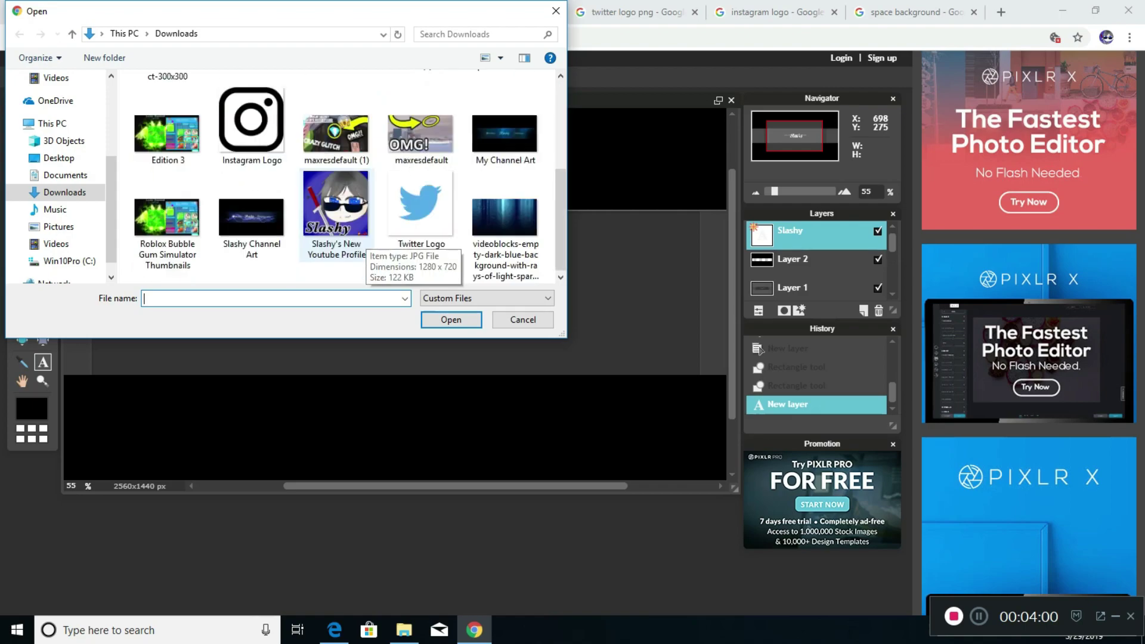
click(420, 206)
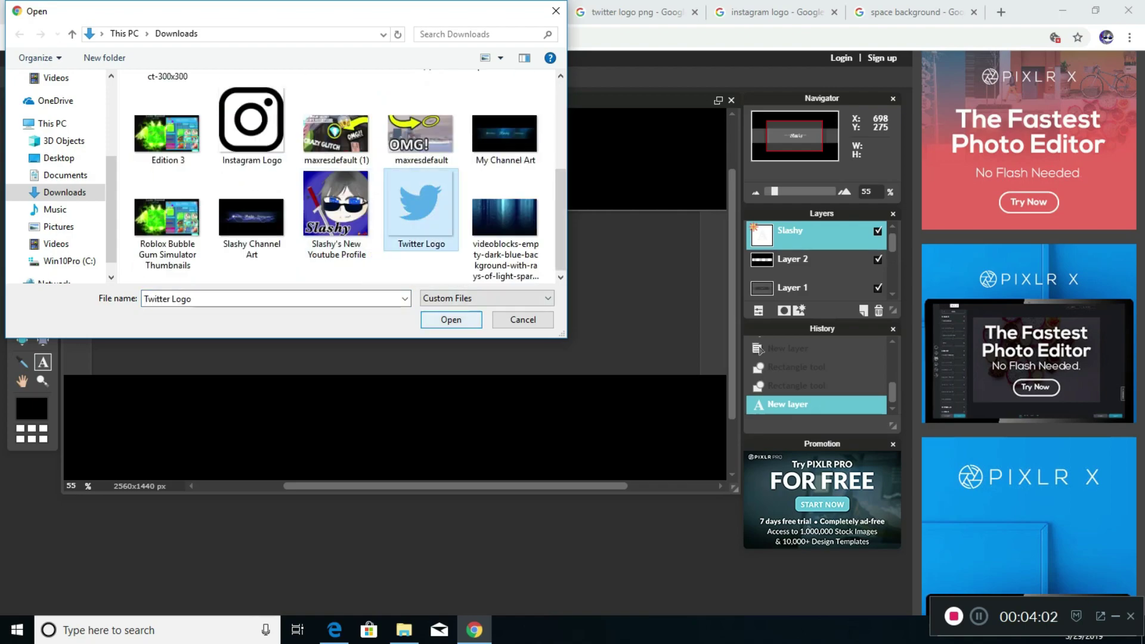
click(451, 319)
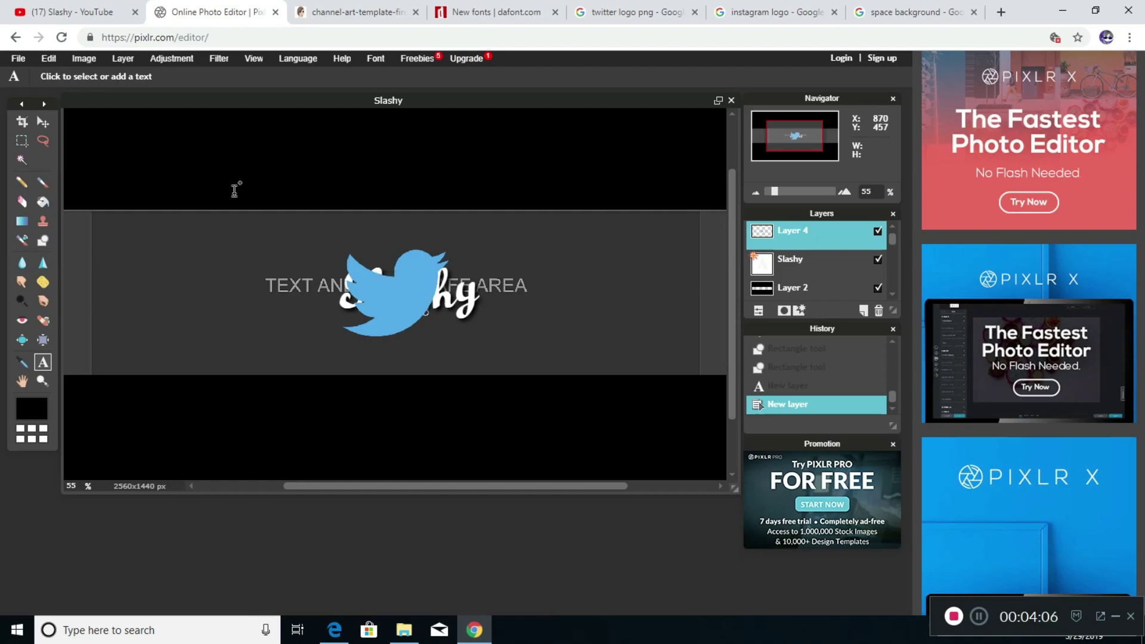
Move the Twitter logo to the left of the Slashy text and shrink it to about a third with Free transform
click(43, 121)
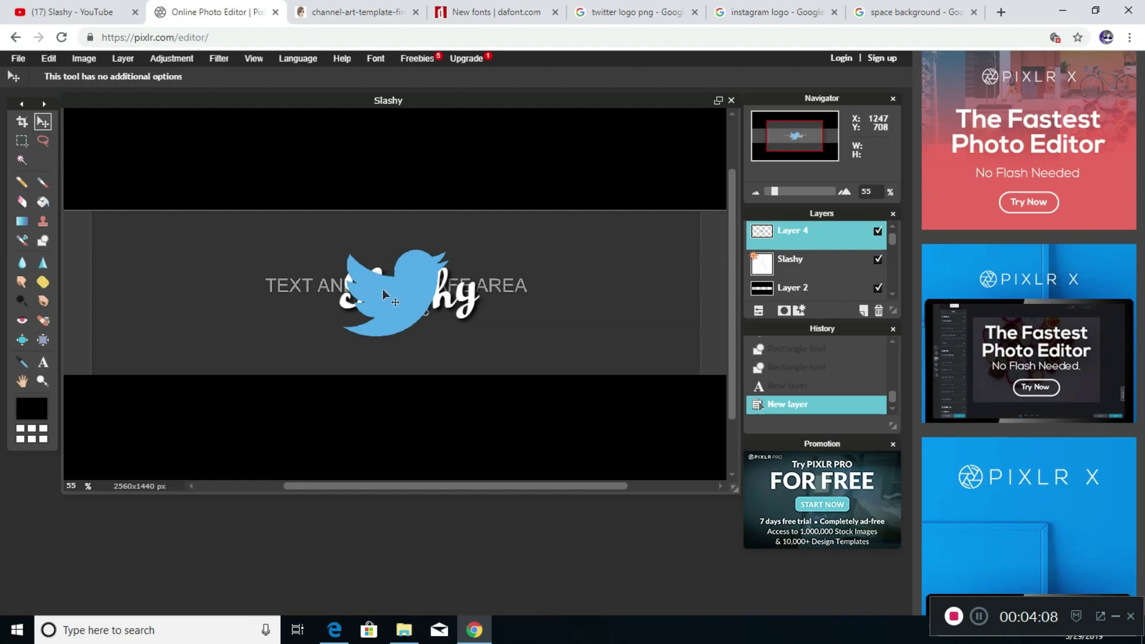
drag(381, 289, 163, 293)
click(48, 58)
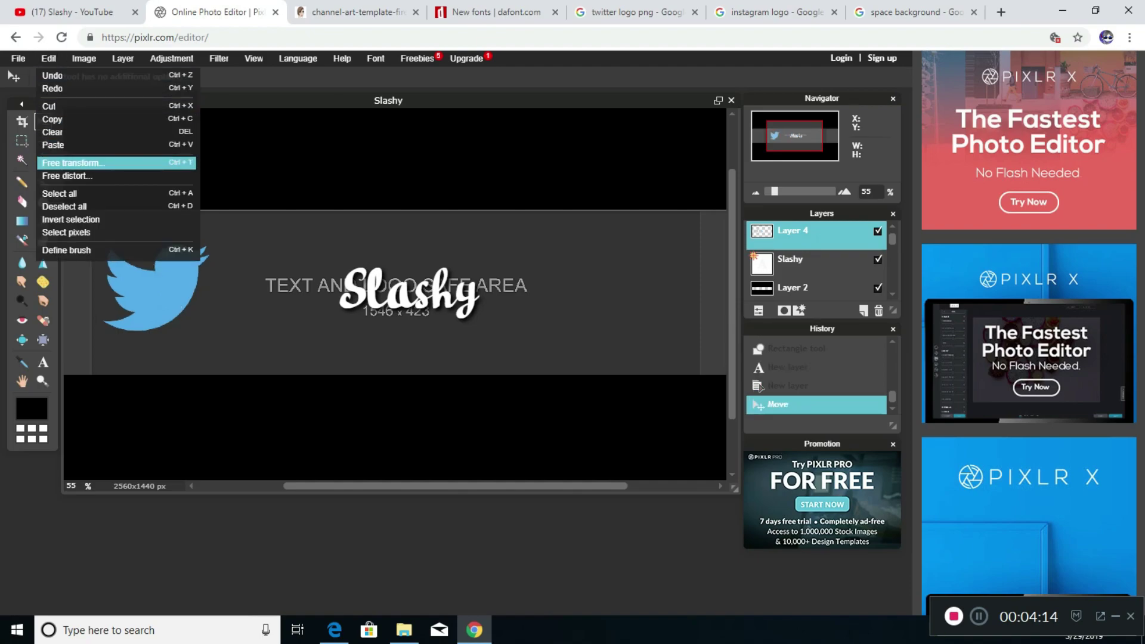
click(72, 162)
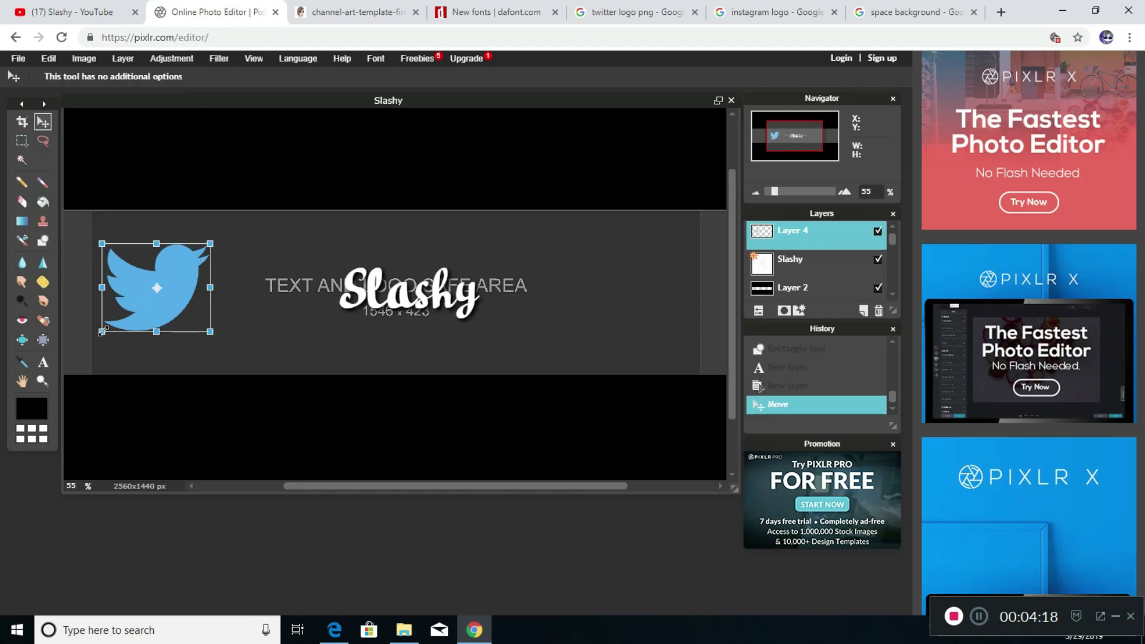
drag(102, 331, 136, 302)
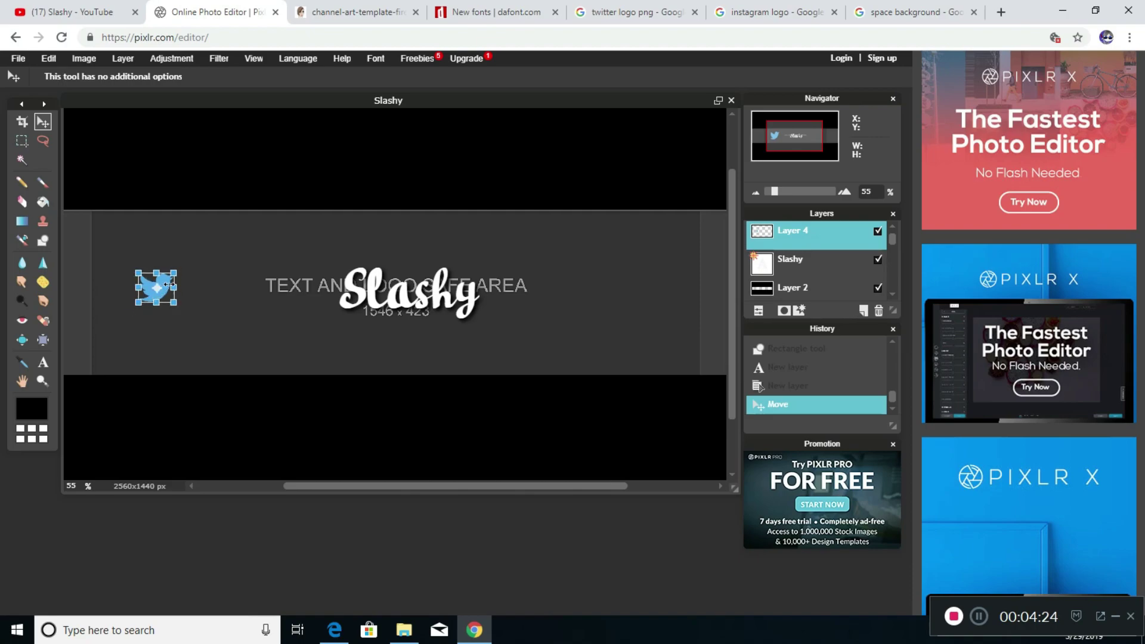
key(v)
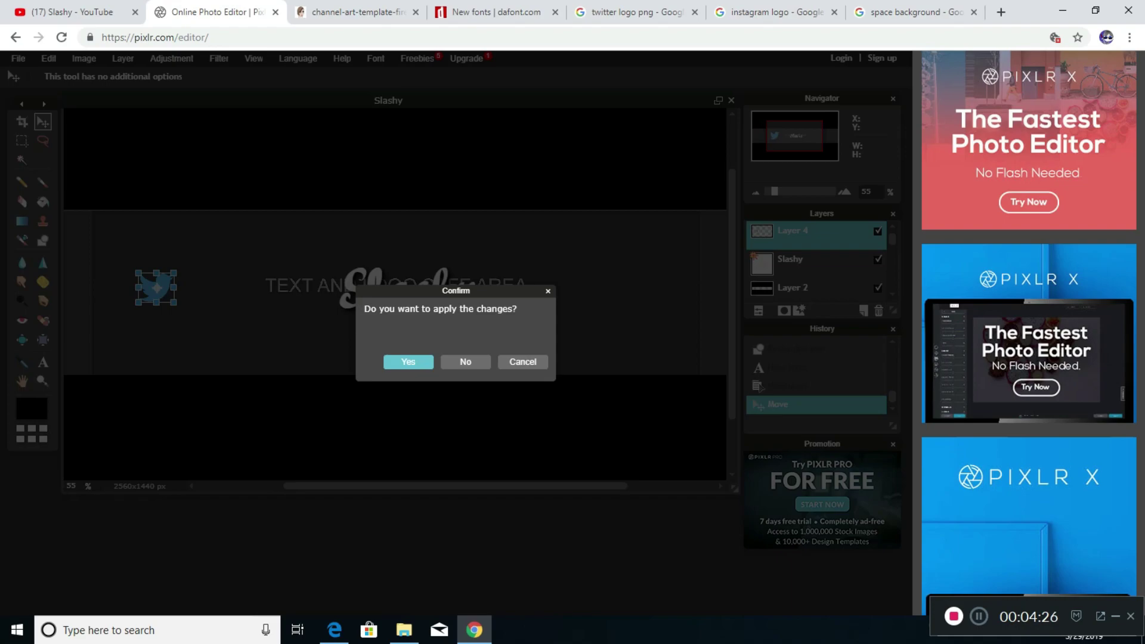
click(408, 361)
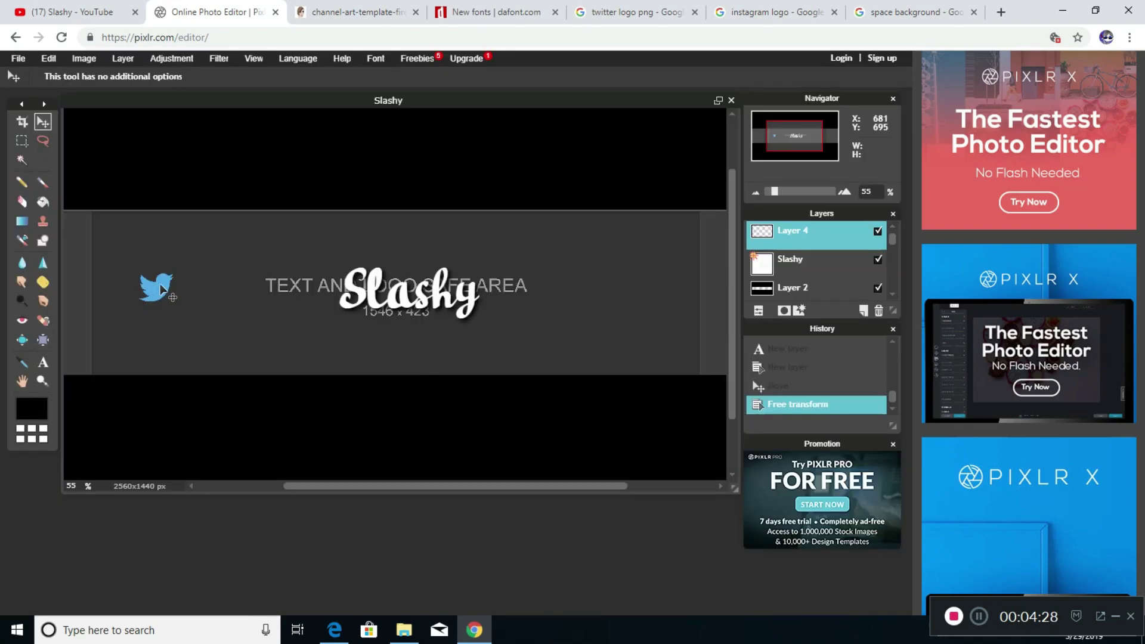
Position the small Twitter logo just inside the safe area's left edge, level with the Slashy text
mouse_move(161, 290)
mouse_down()
mouse_move(152, 292)
mouse_move(171, 294)
mouse_move(81, 295)
mouse_move(118, 295)
mouse_move(118, 306)
mouse_move(102, 301)
mouse_move(186, 290)
mouse_move(182, 300)
mouse_up()
scroll(185, 294, down, 1)
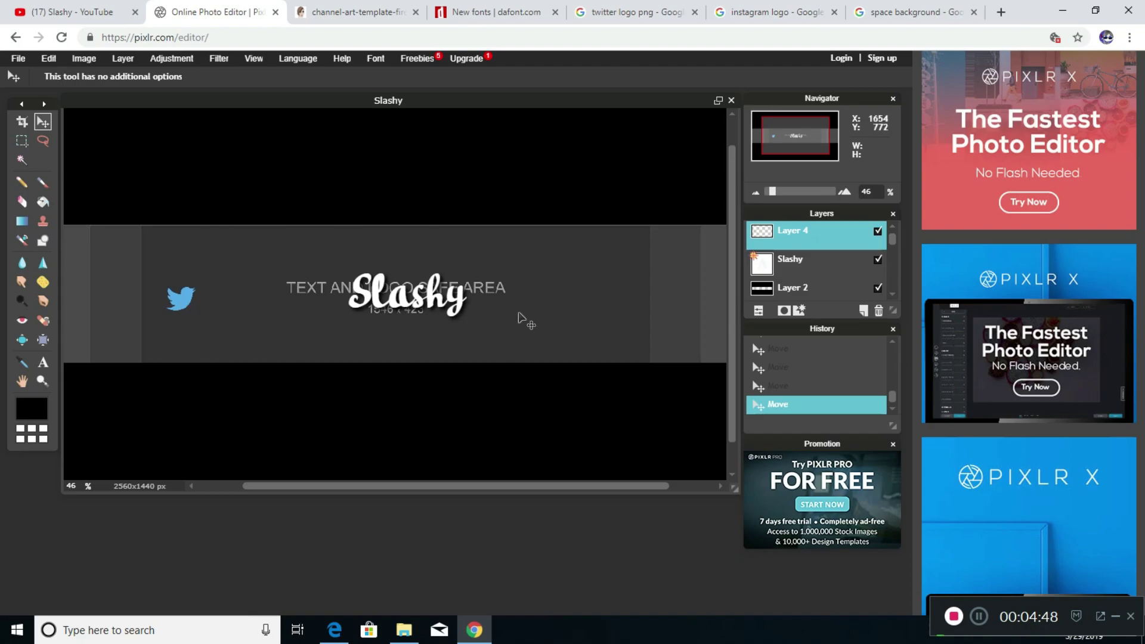
mouse_move(176, 300)
mouse_down()
mouse_move(120, 290)
mouse_move(170, 292)
mouse_up()
scroll(305, 468, left, 2)
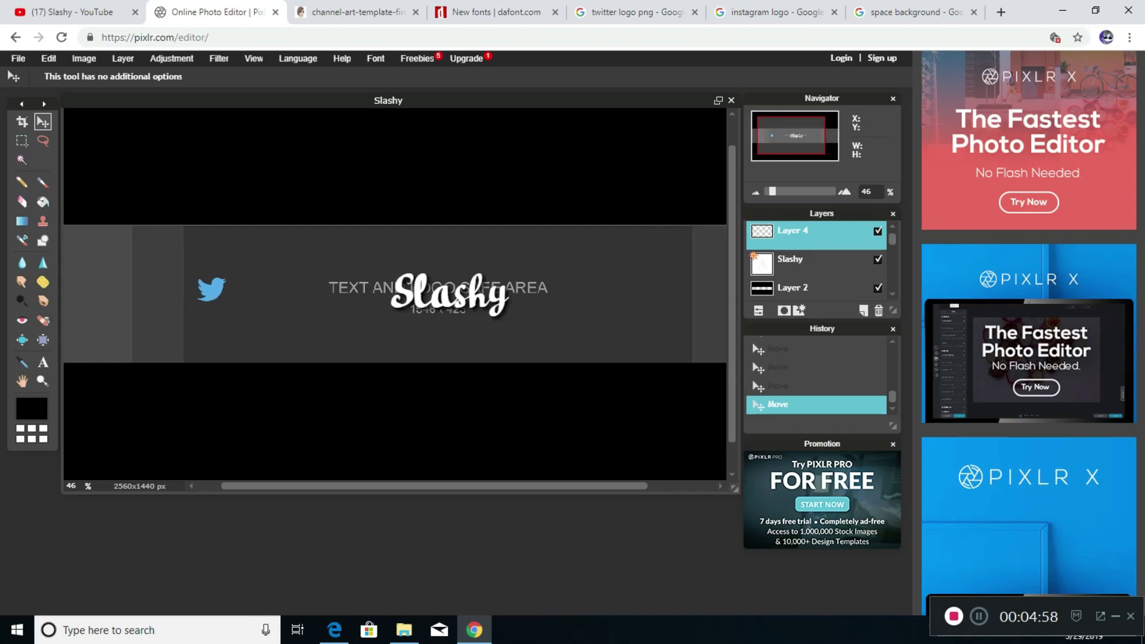
scroll(184, 200, right, 2)
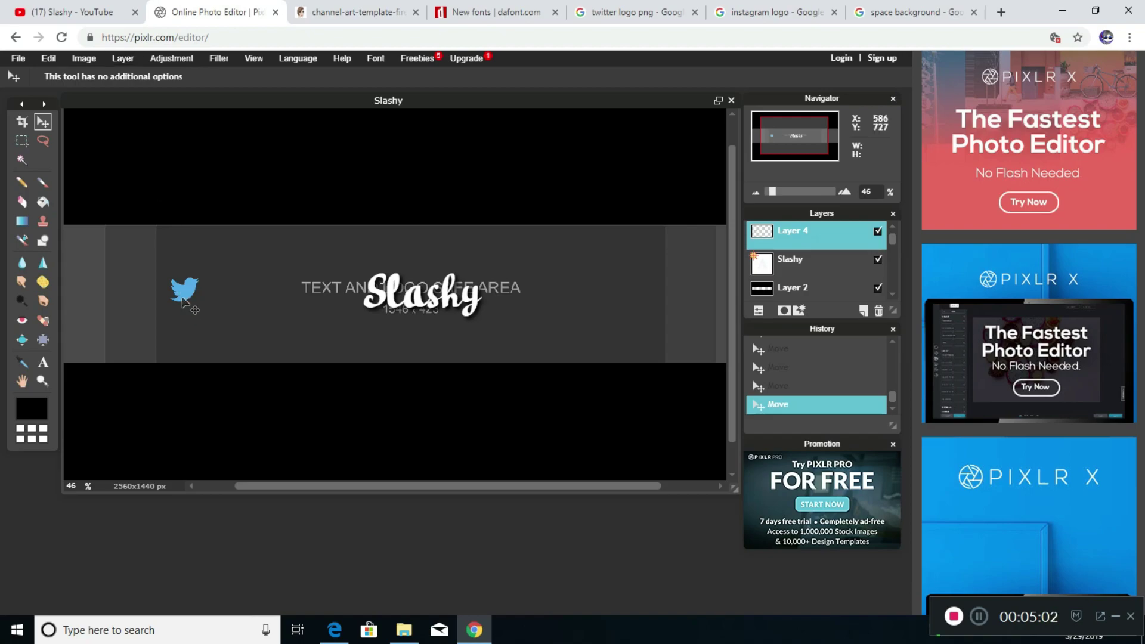
Give the Twitter logo layer a white inner glow with opacity 100, hardness 10 and size 100
right_click(813, 237)
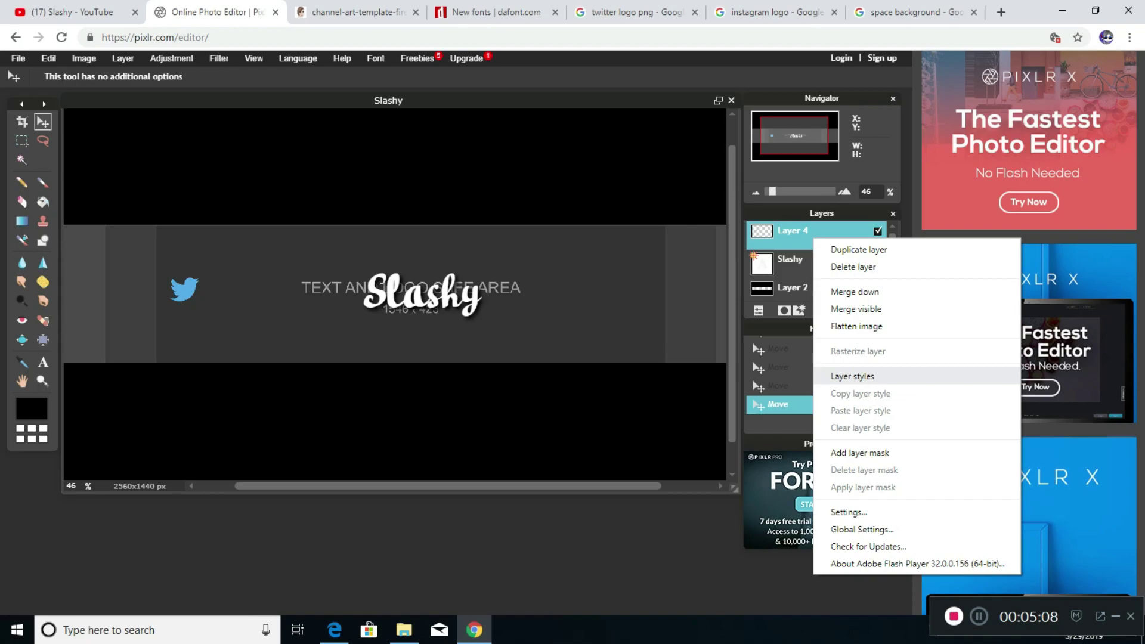
click(853, 376)
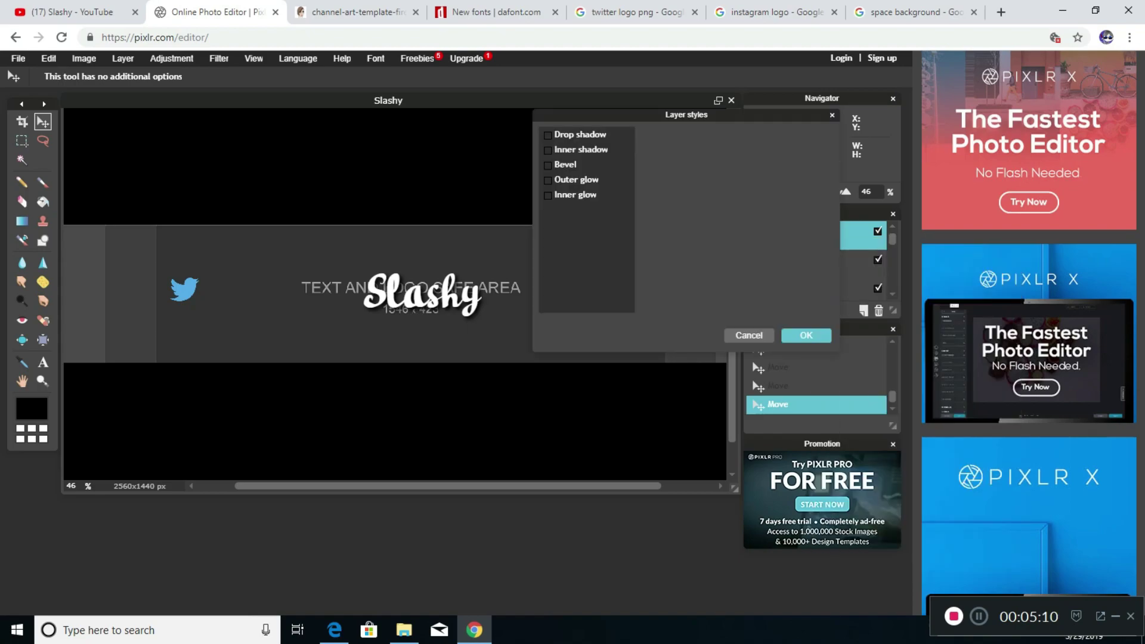
click(547, 195)
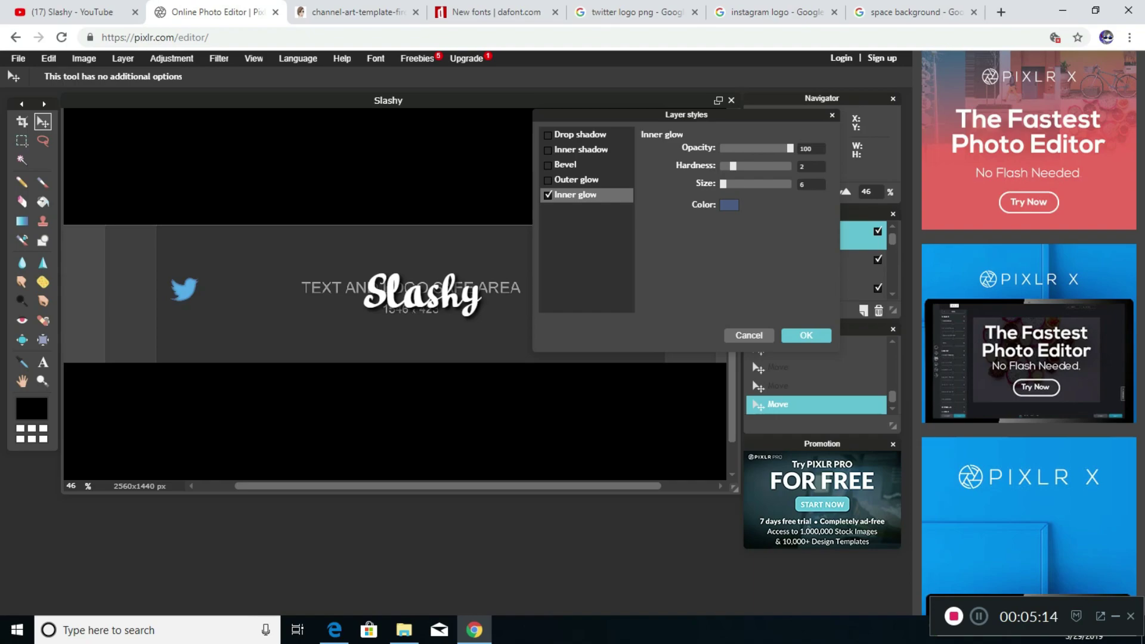
drag(736, 166, 791, 165)
drag(723, 184, 790, 183)
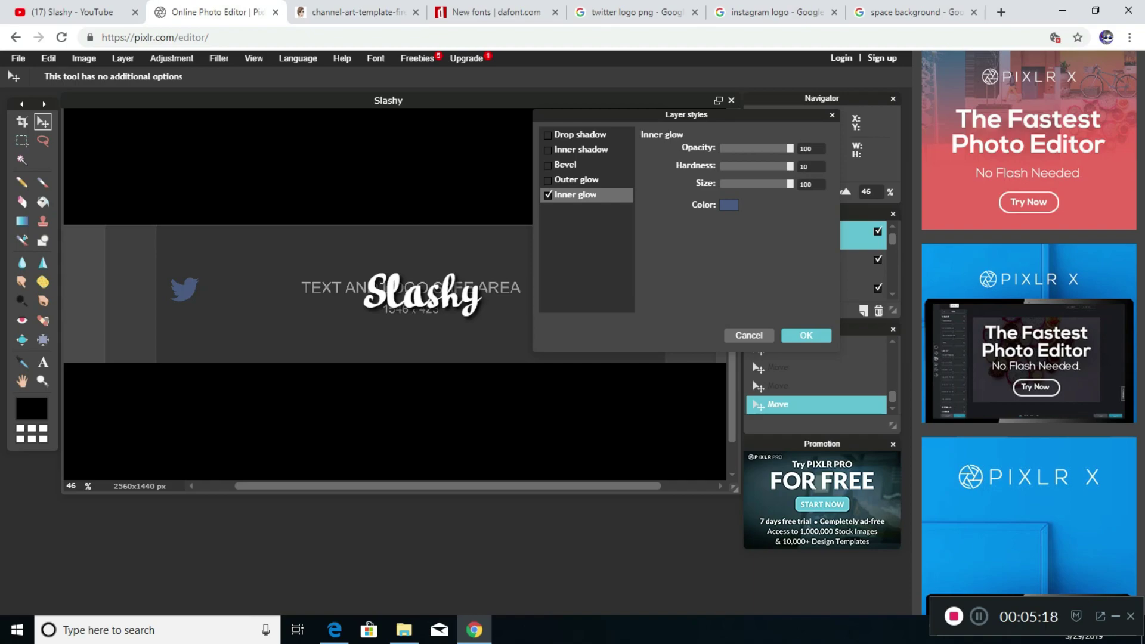
click(729, 205)
click(600, 156)
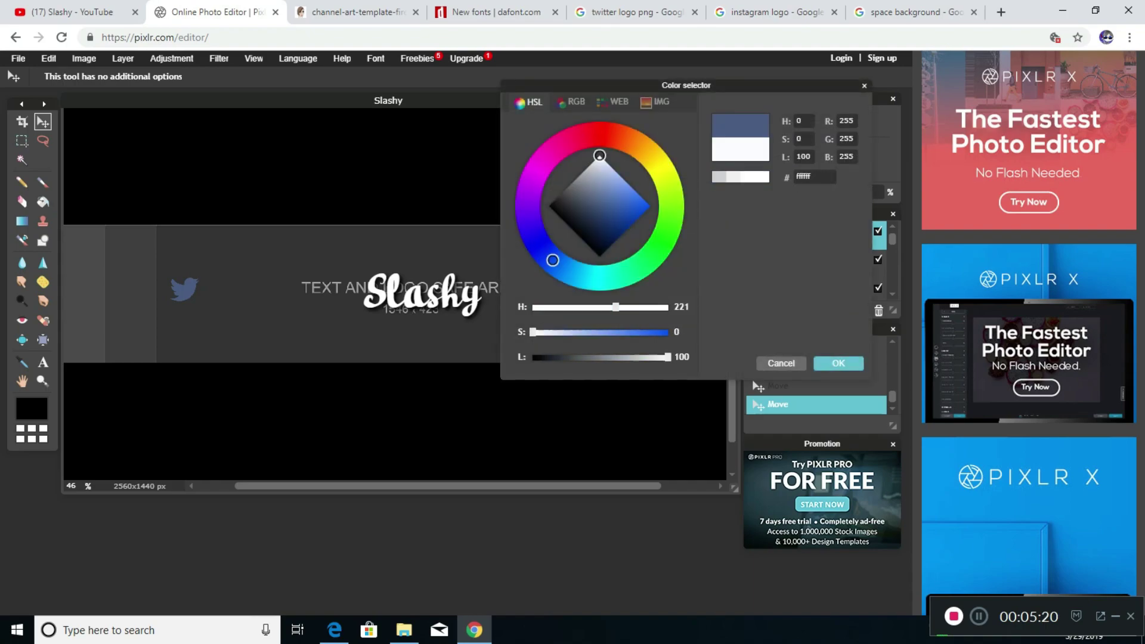
key(Return)
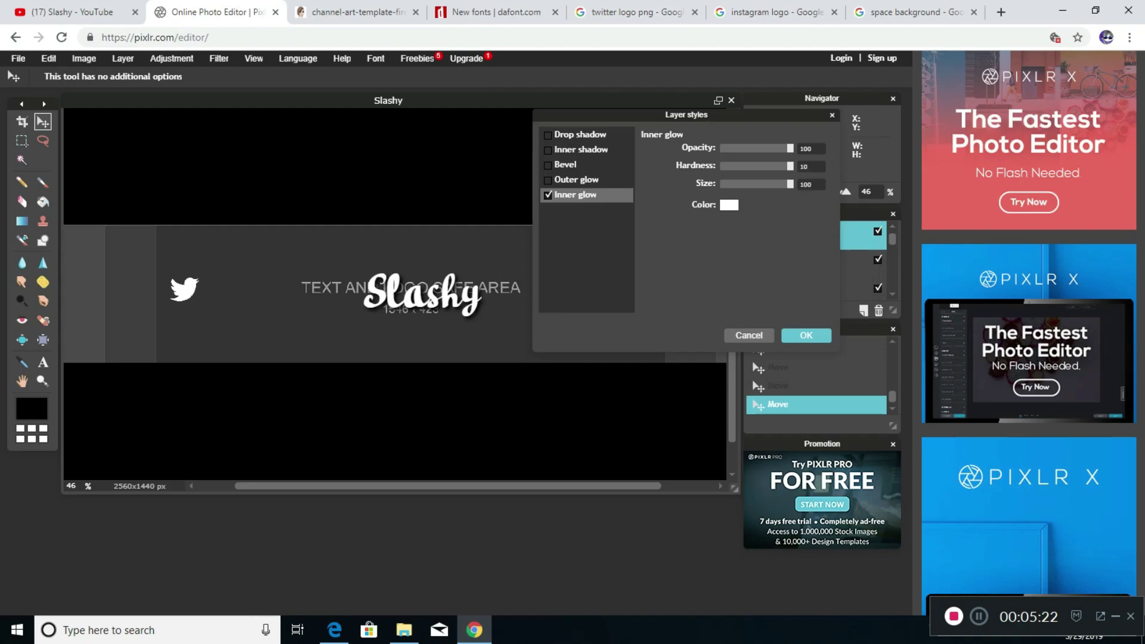
Add a black drop shadow to the Twitter logo with full opacity and a shortened distance, and apply the layer styles
click(548, 135)
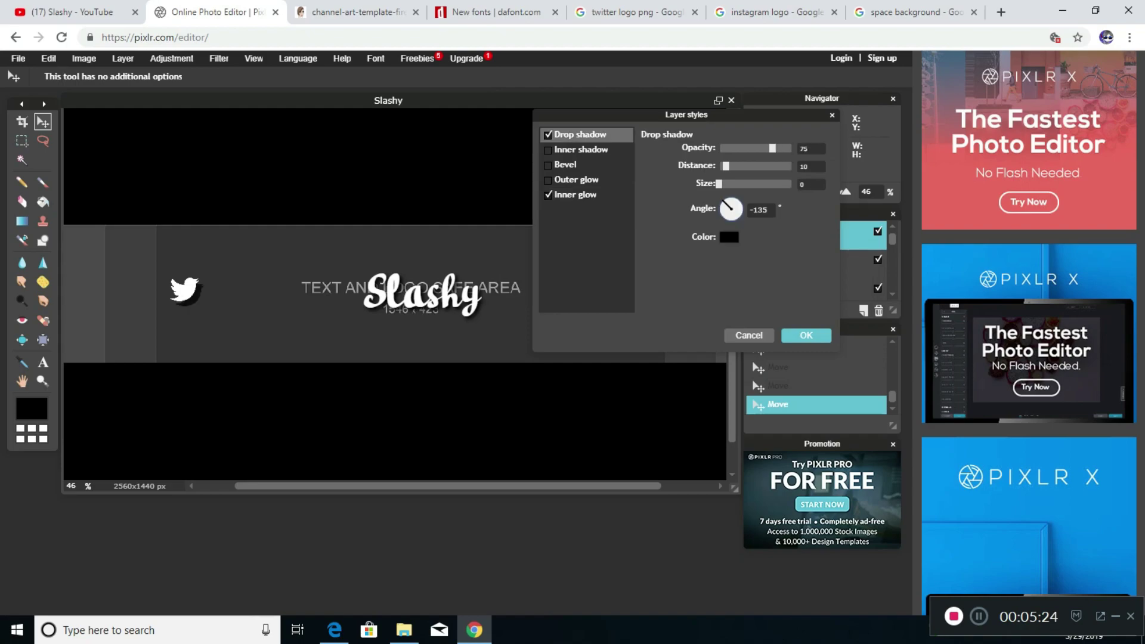
drag(775, 148, 791, 148)
drag(724, 166, 721, 166)
key(Return)
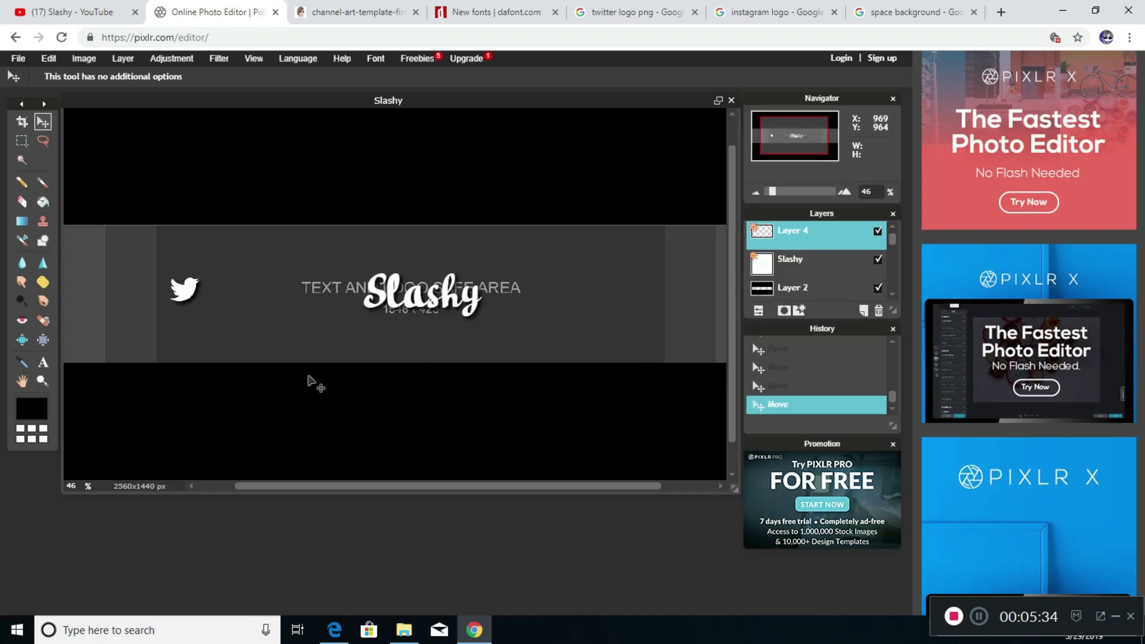
Move the Slashy text slightly left so it is centred over the template's safe area label
scroll(309, 380, up, 3)
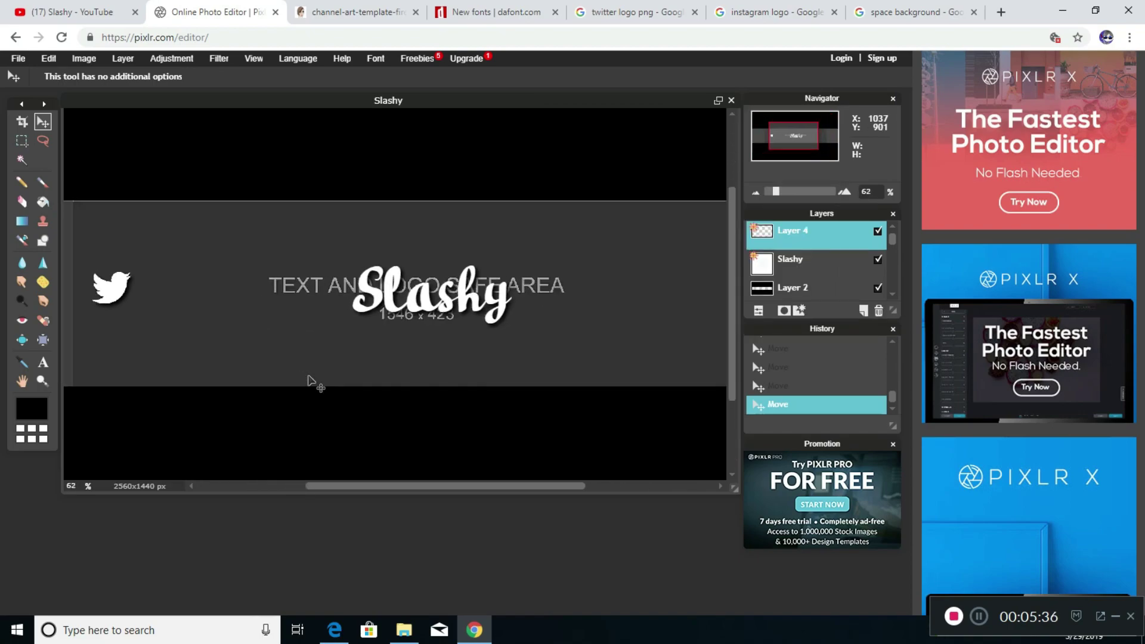
scroll(316, 457, right, 2)
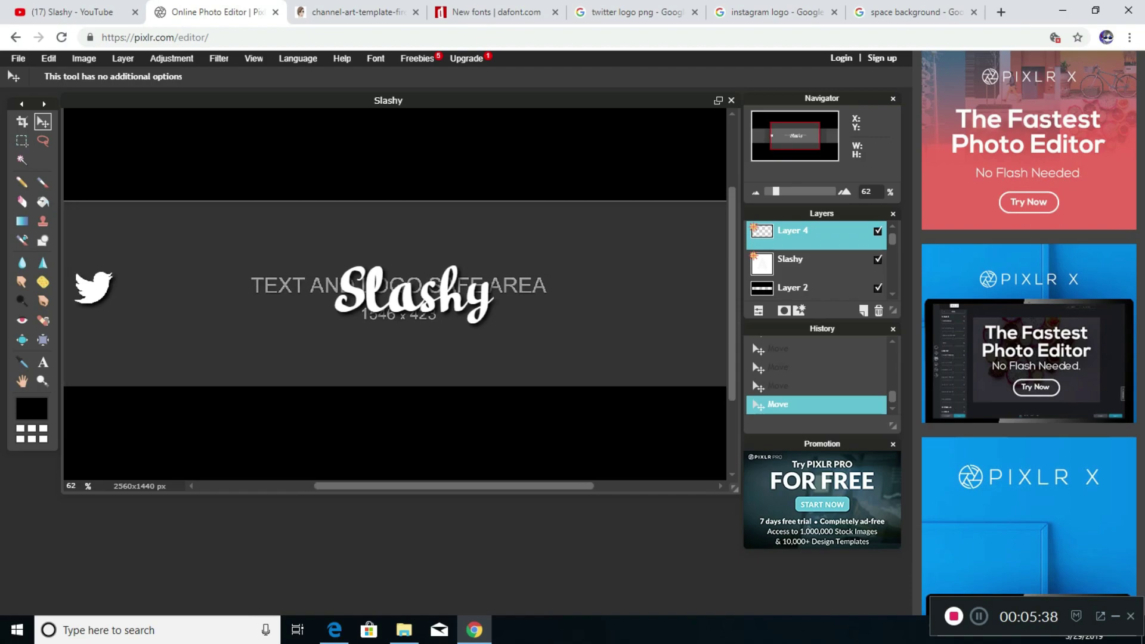
scroll(395, 292, right, 1)
scroll(287, 262, right, 5)
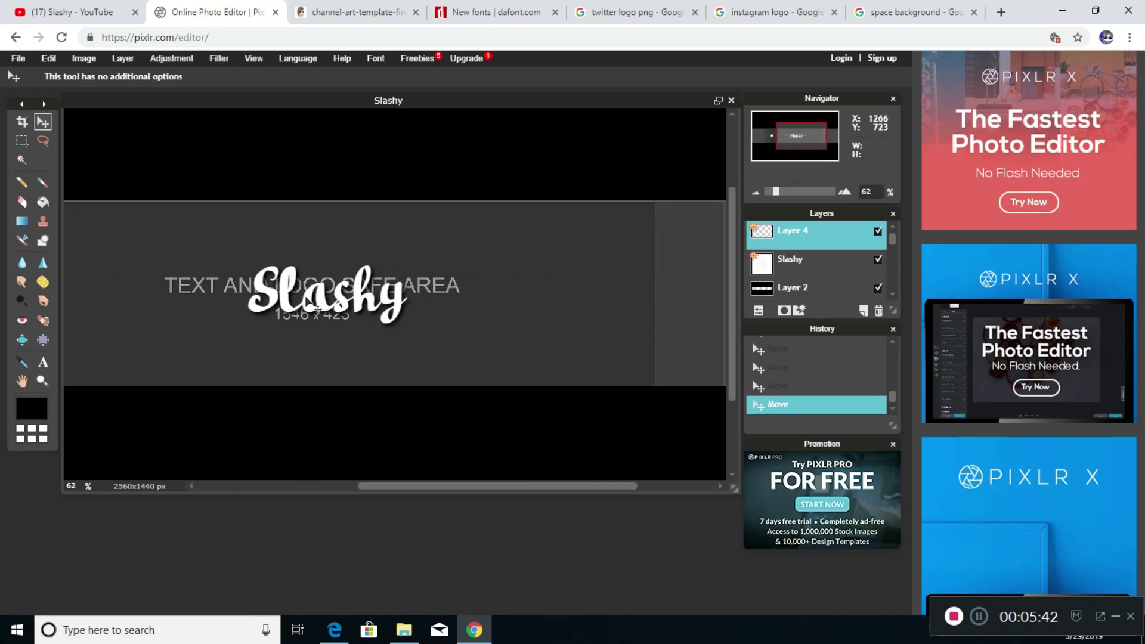
click(791, 260)
drag(358, 310, 344, 307)
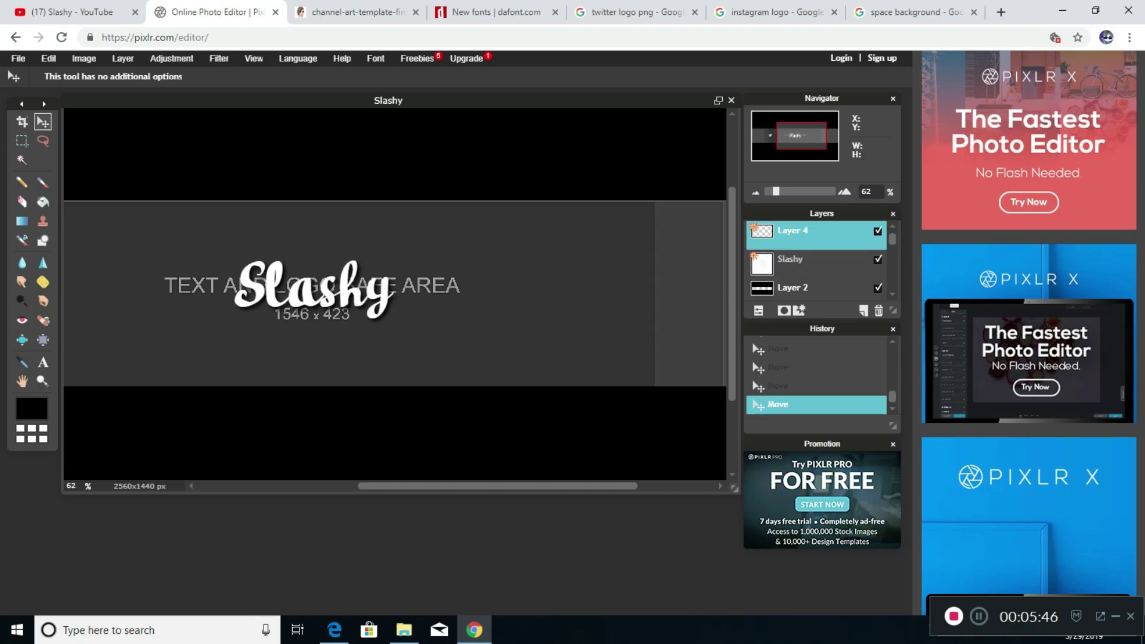
Open the Instagram Logo image from the Downloads folder as a new layer above the Twitter logo layer
click(793, 232)
click(123, 58)
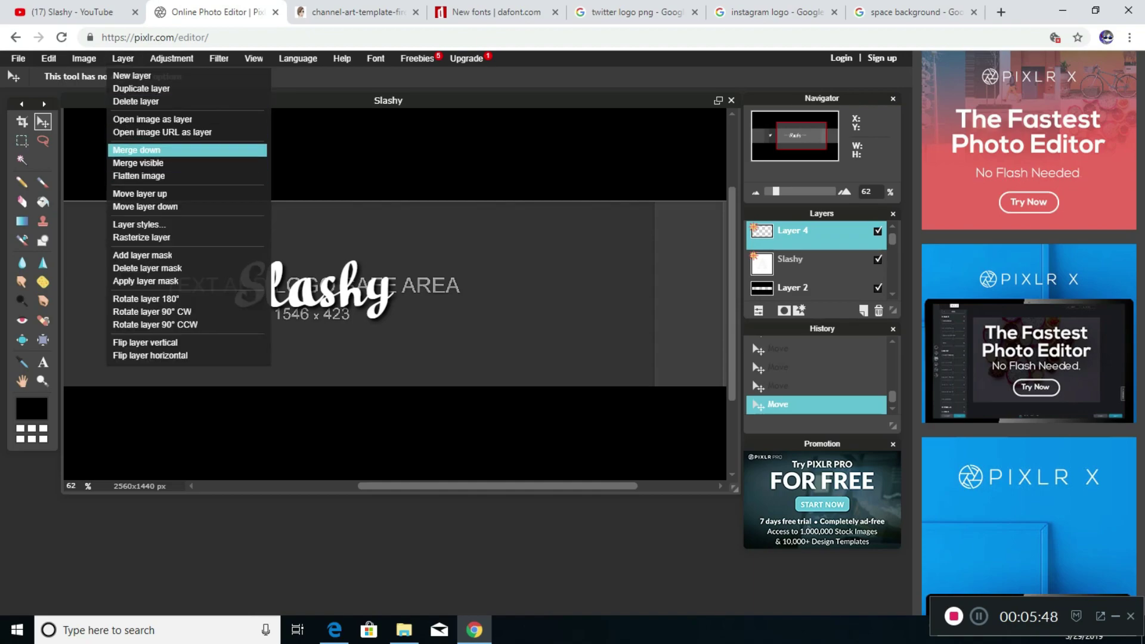
click(153, 120)
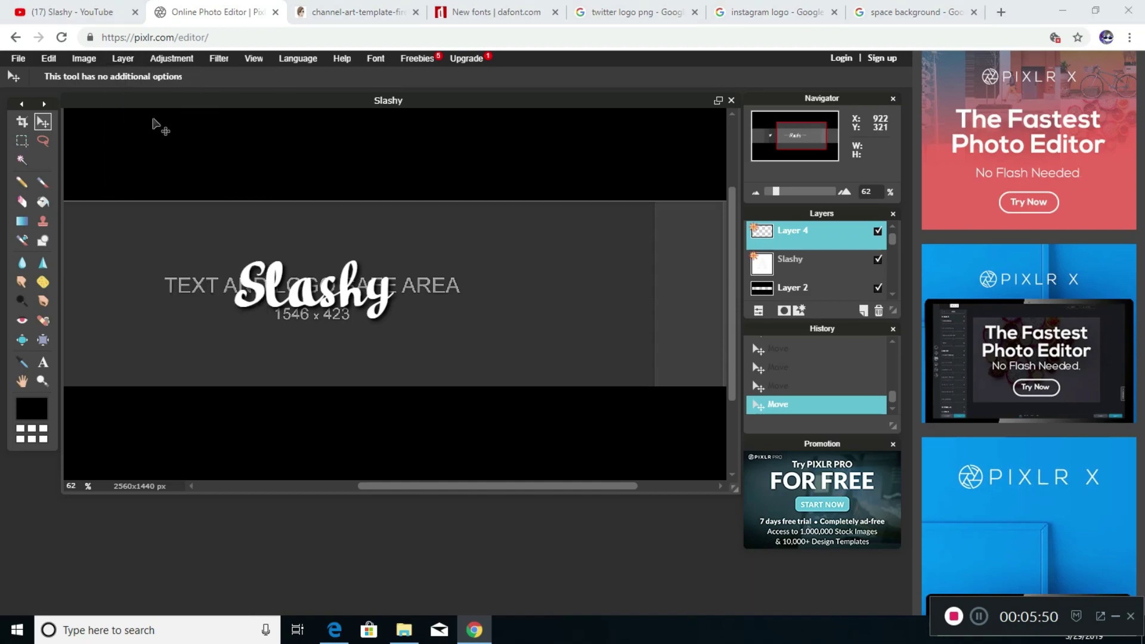
click(251, 126)
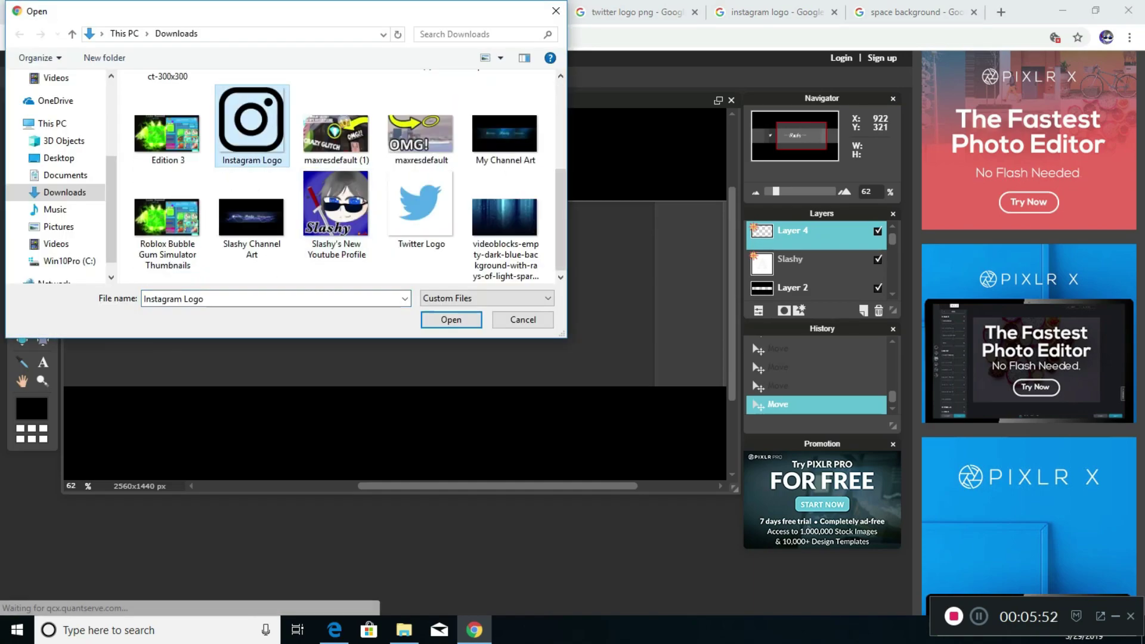
click(451, 320)
Move the Instagram logo to the right of the Slashy text and shrink it to about a fifth with Free transform
drag(442, 336, 533, 297)
click(49, 58)
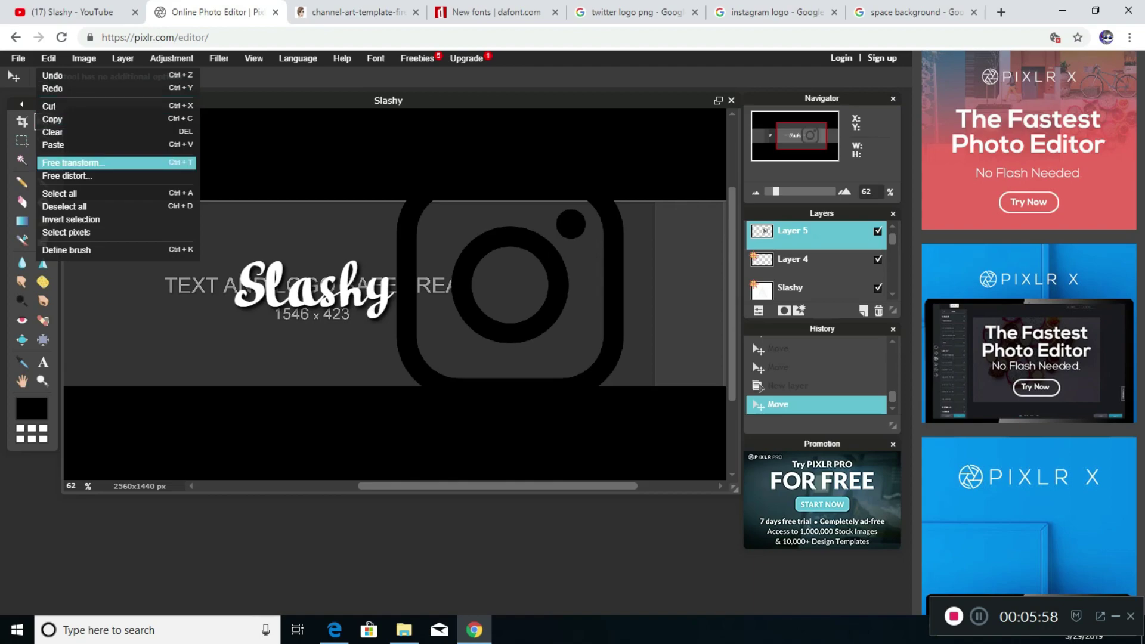
click(72, 162)
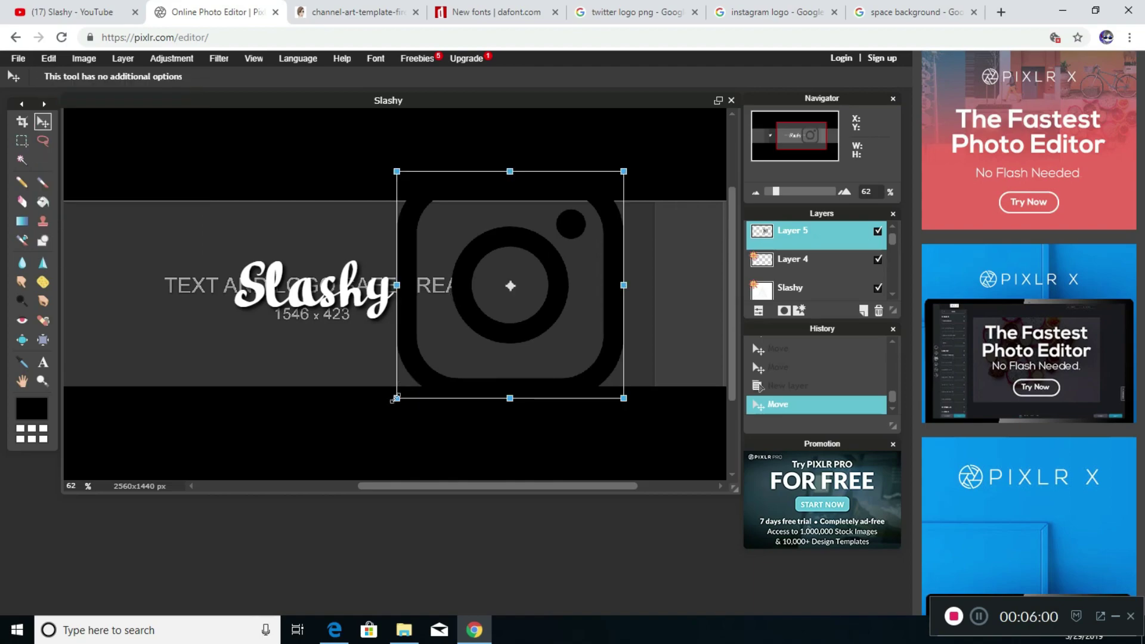
drag(396, 399, 484, 311)
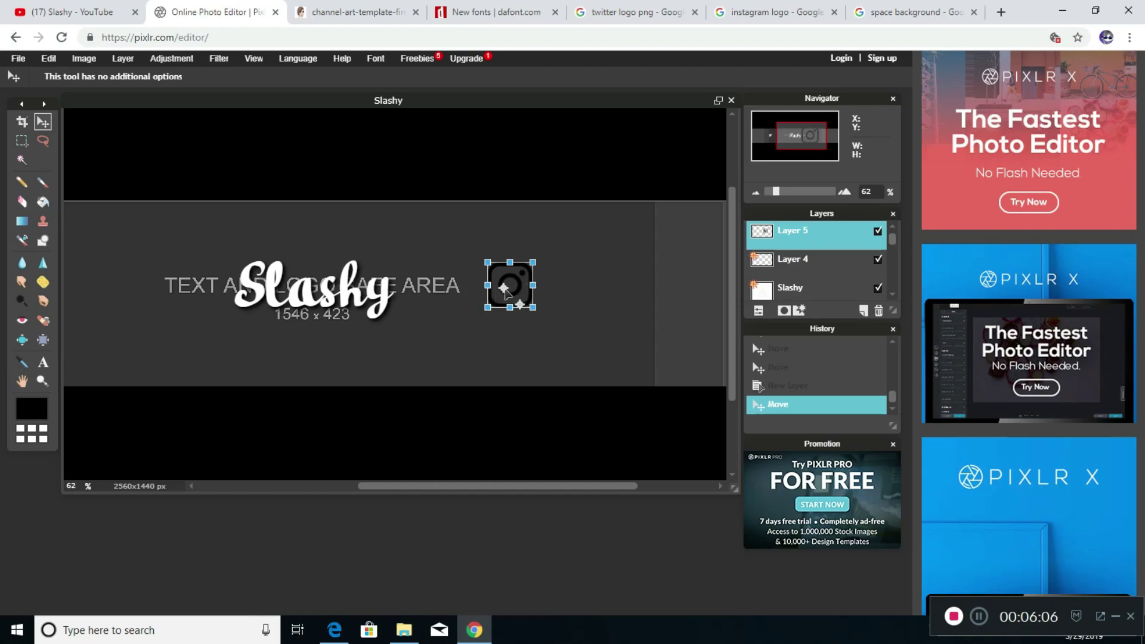
key(Return)
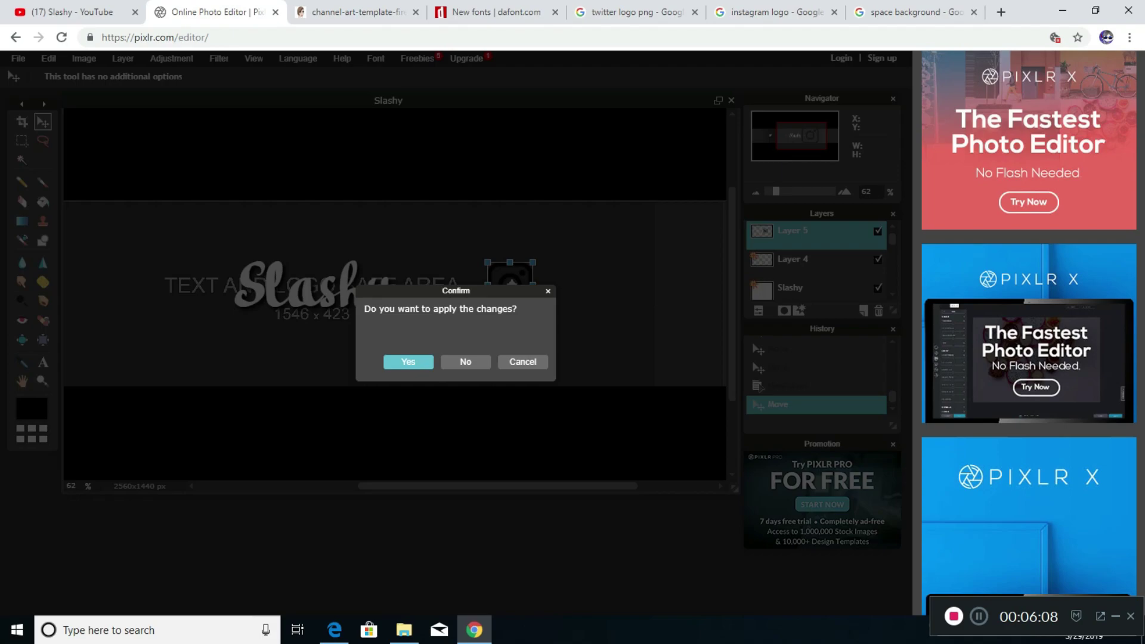
key(Return)
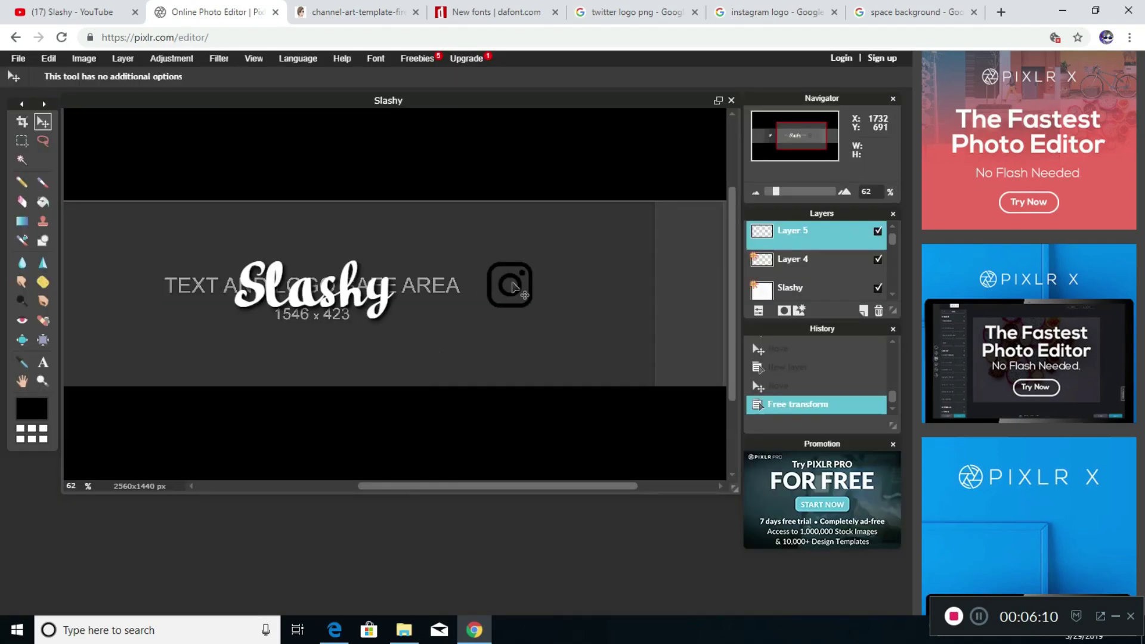
Move the Instagram logo closer to the Slashy text's right side and shrink it slightly more with Free transform
drag(512, 273, 448, 291)
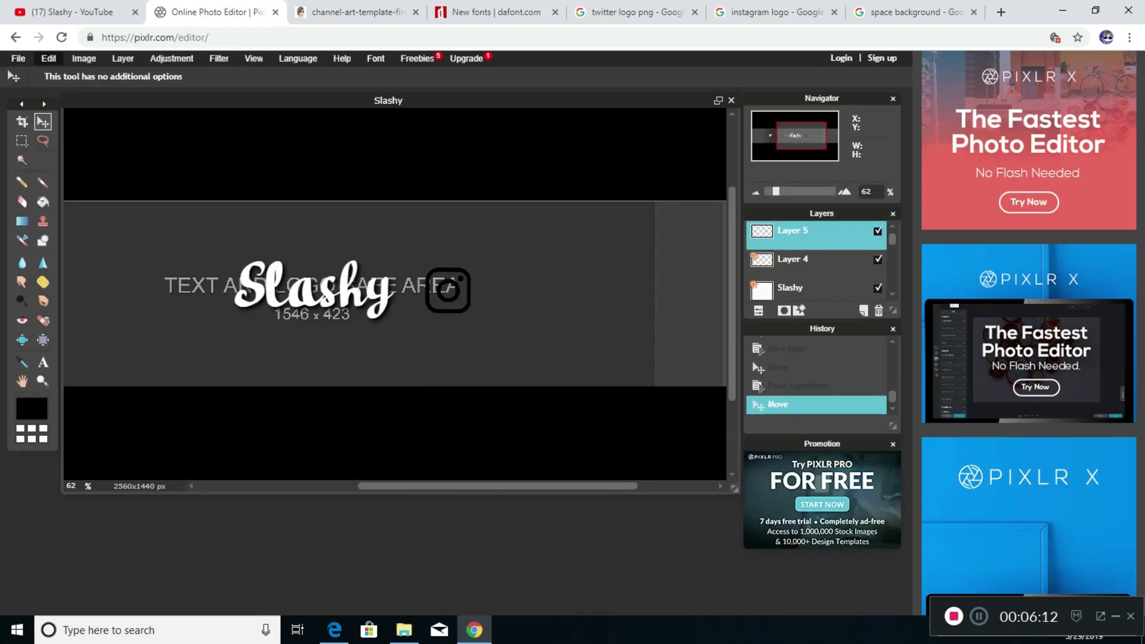
click(48, 58)
click(60, 163)
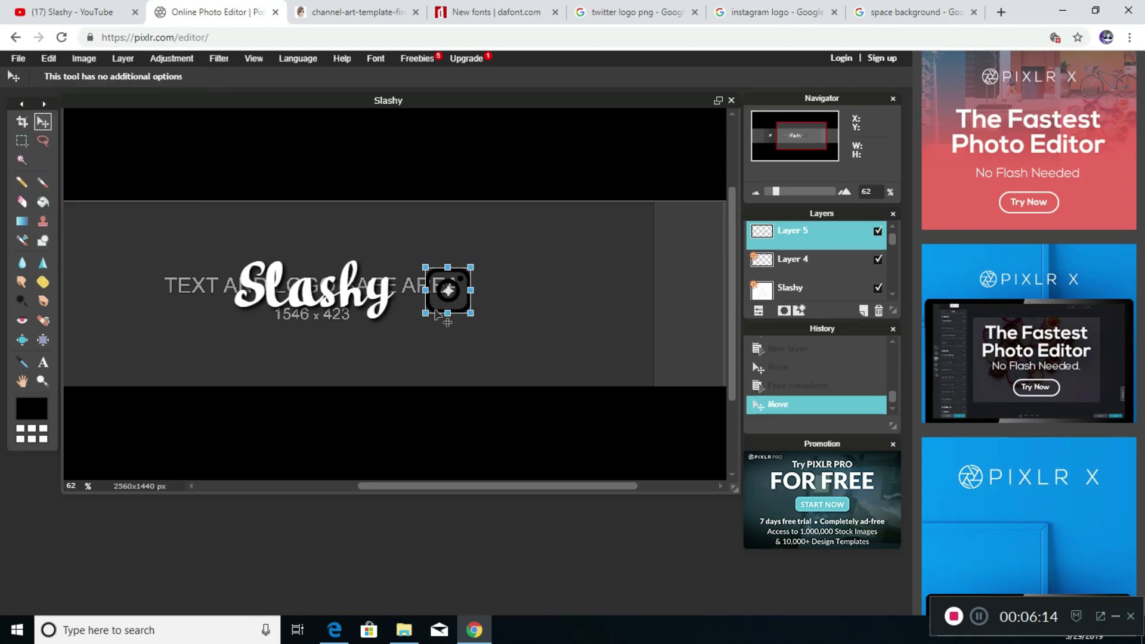
drag(426, 313, 427, 310)
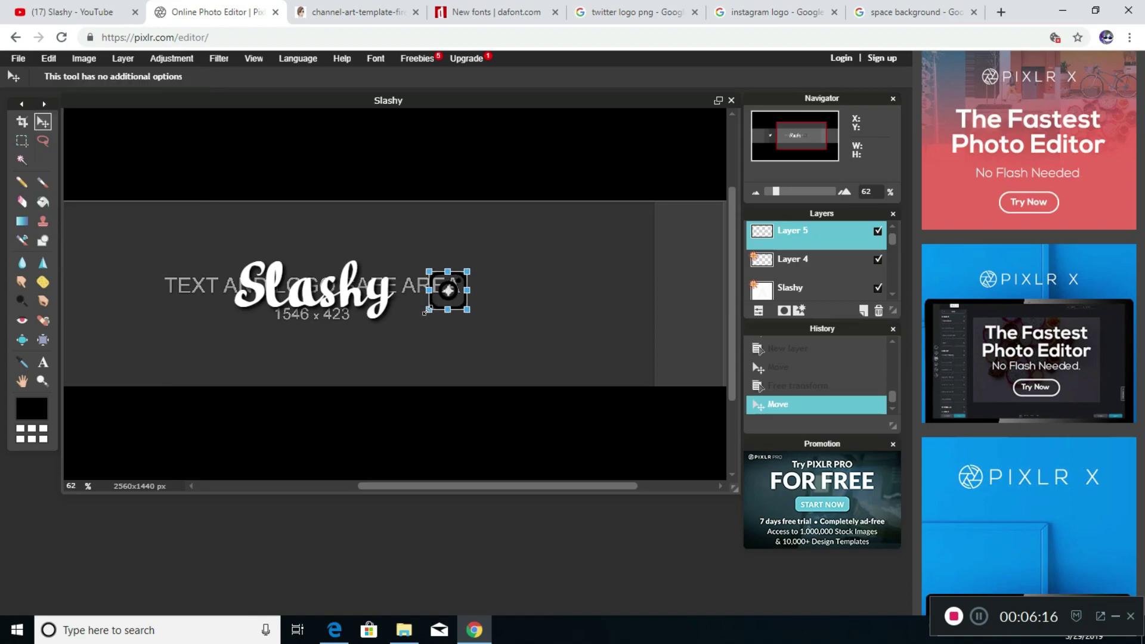
key(Return)
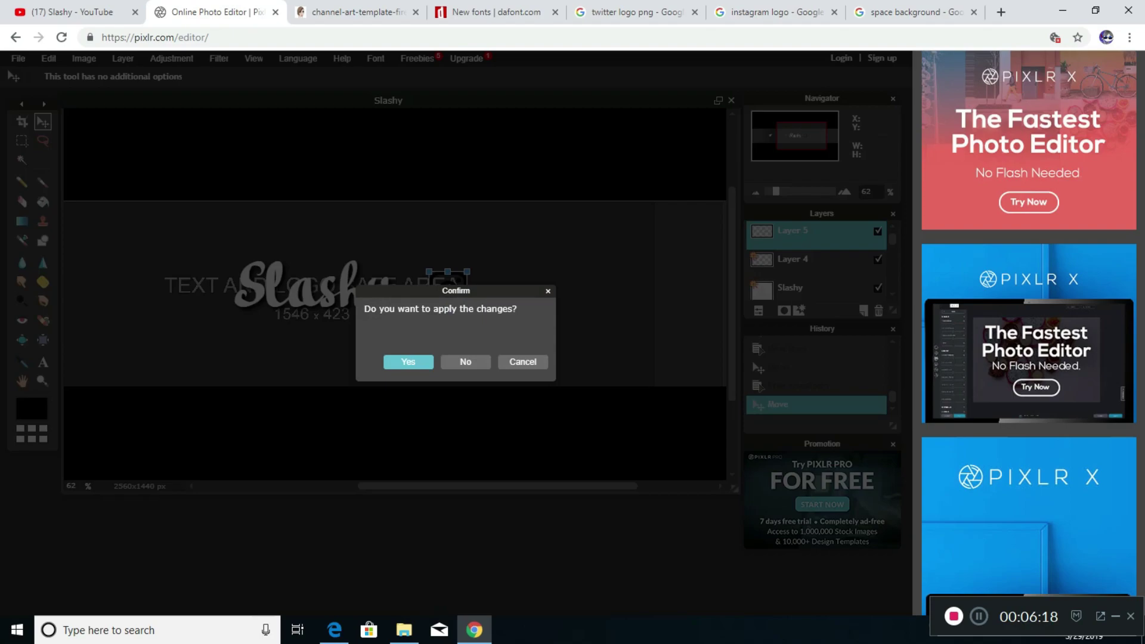
click(408, 361)
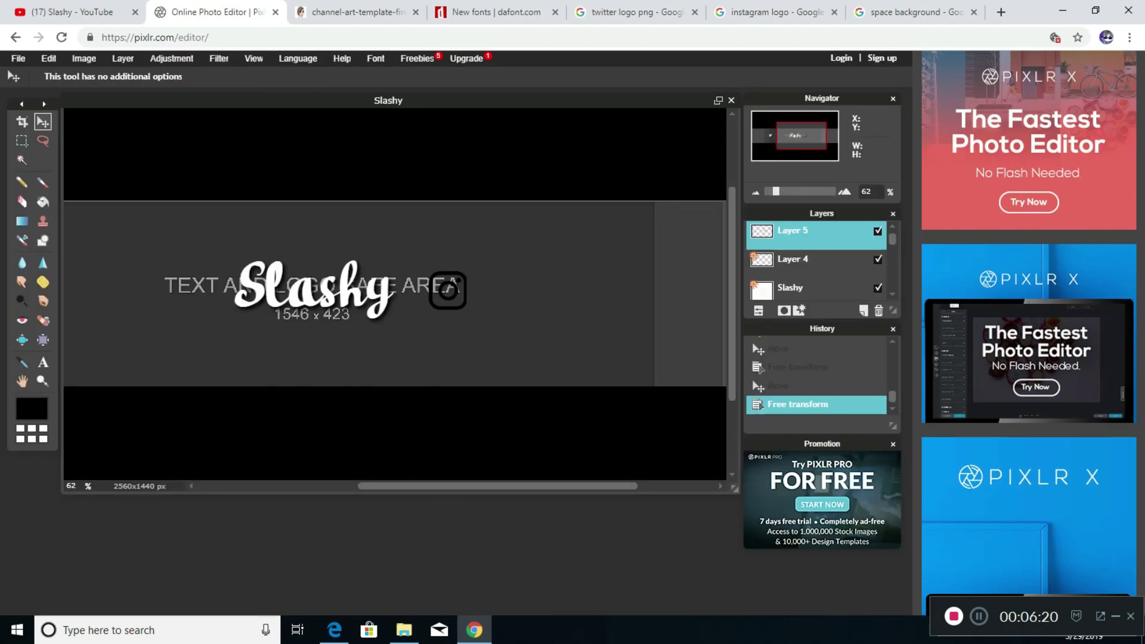
Give the Instagram logo layer a white (ffffff) inner glow with opacity 100, hardness 10 and size 100
scroll(479, 370, left, 2)
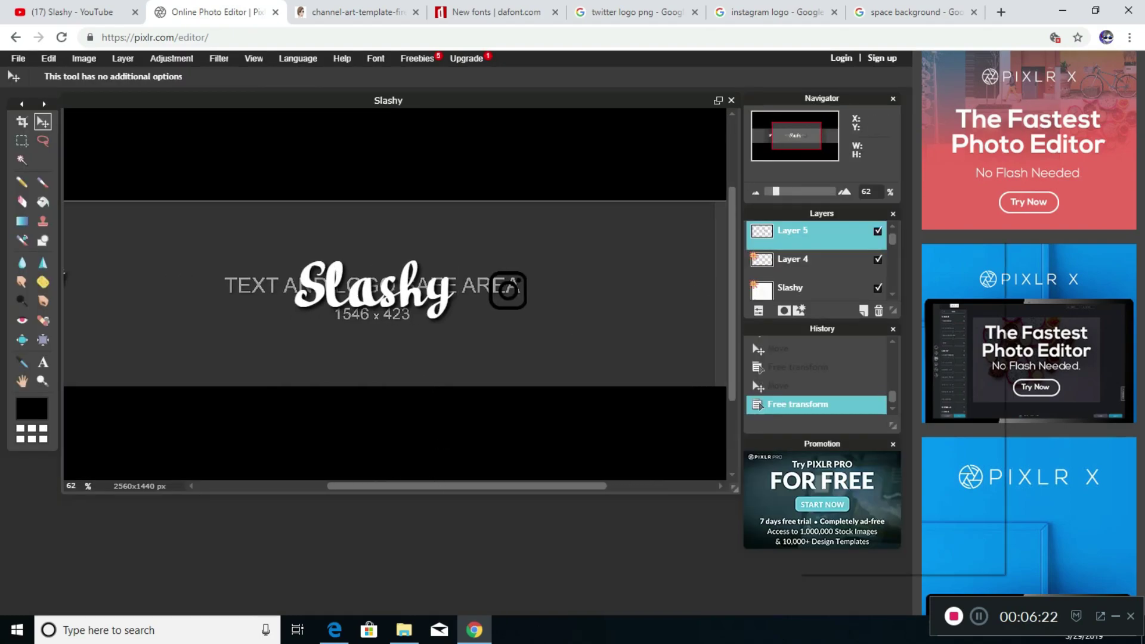
right_click(796, 237)
click(836, 377)
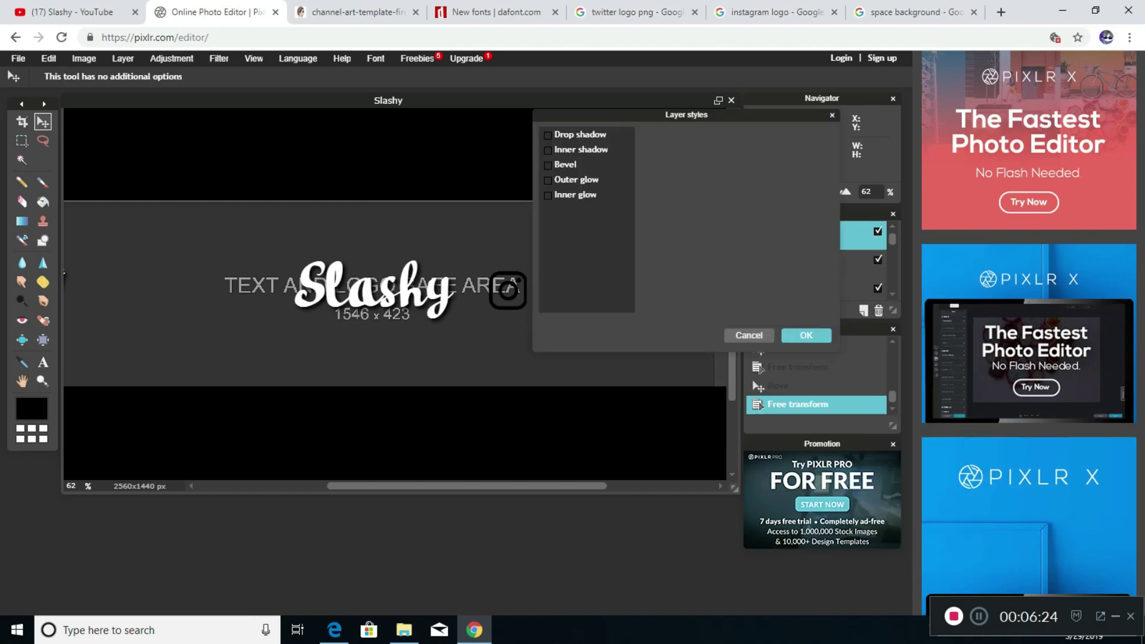
click(548, 195)
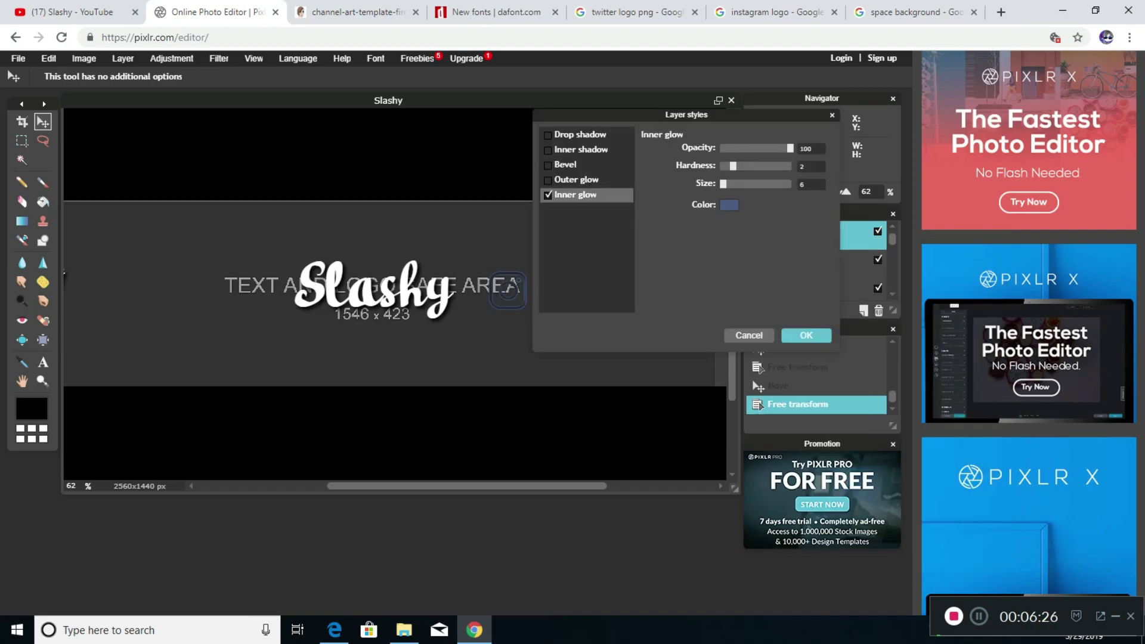
drag(733, 166, 790, 184)
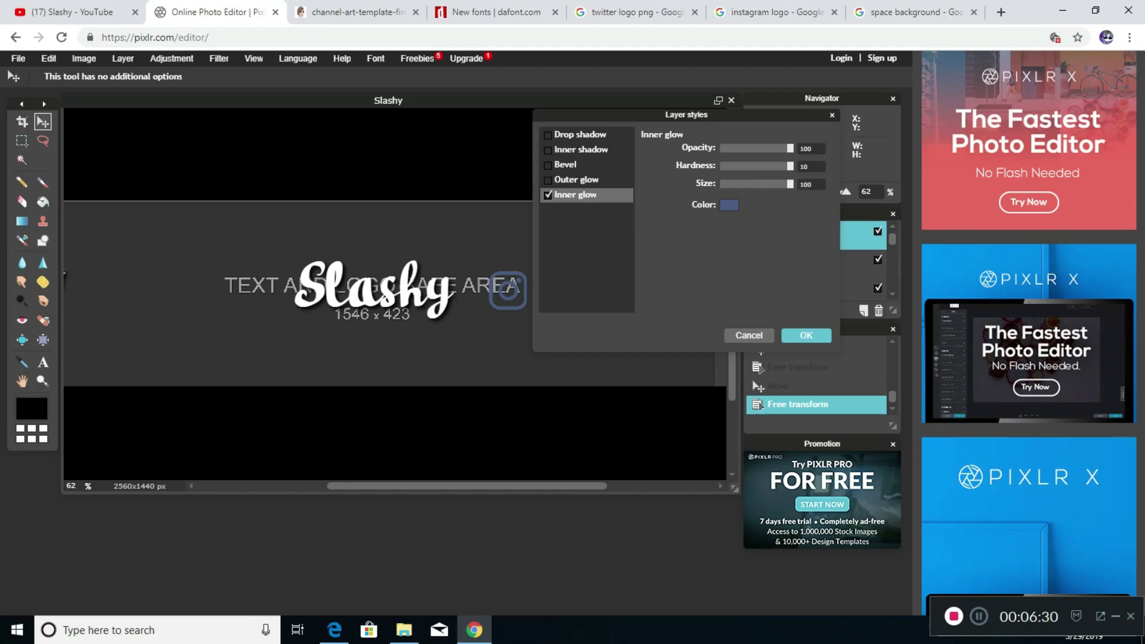
click(729, 204)
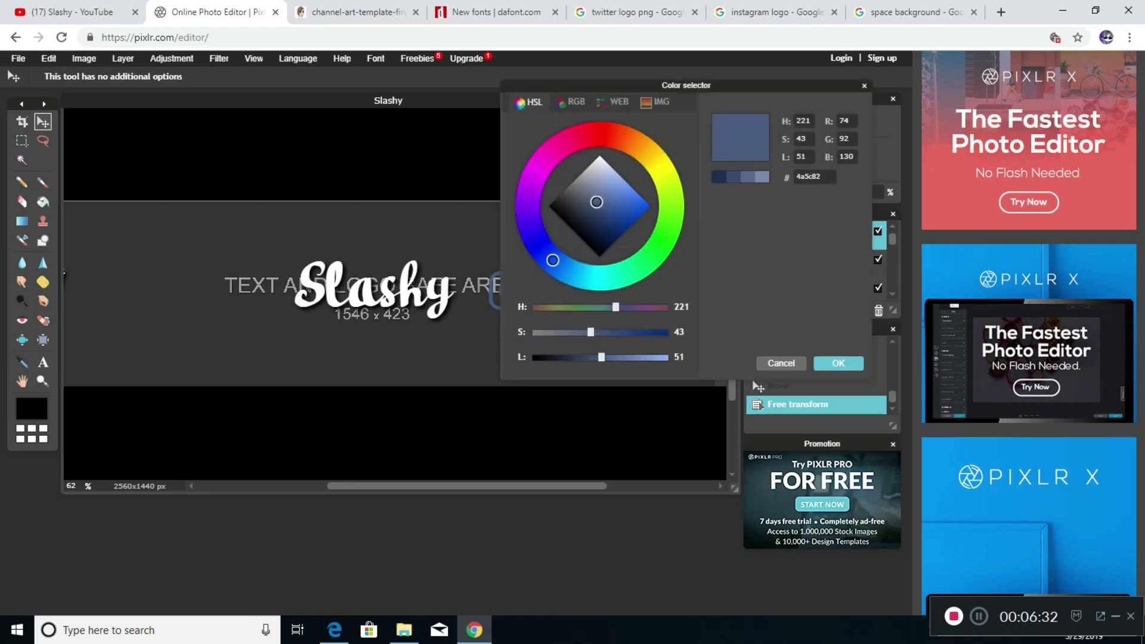
click(834, 403)
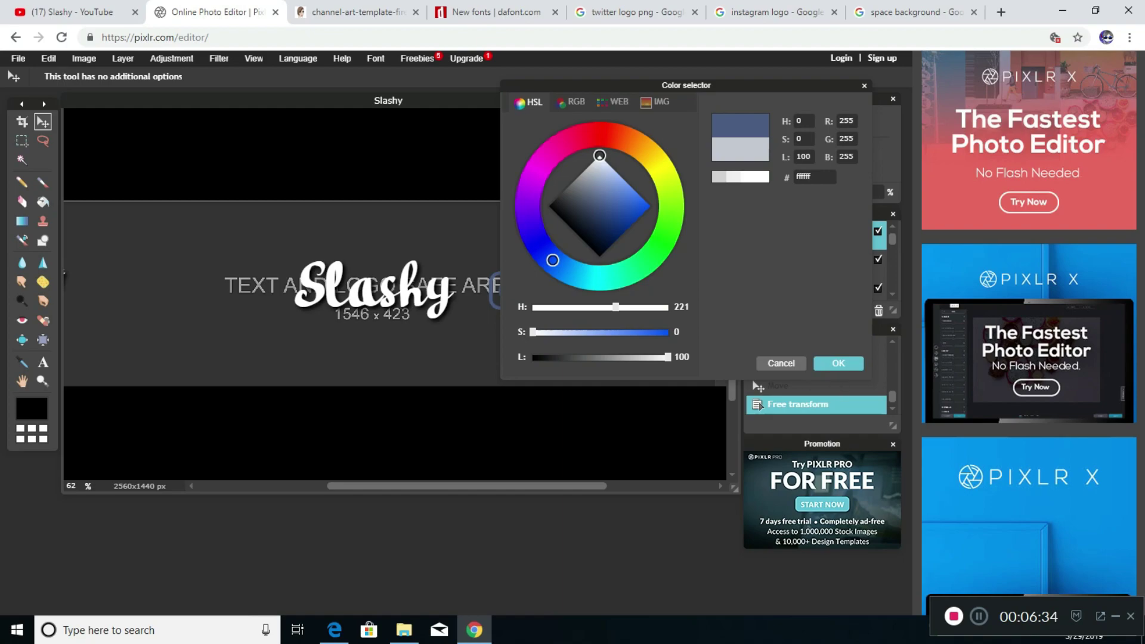
key(Return)
key(Return)
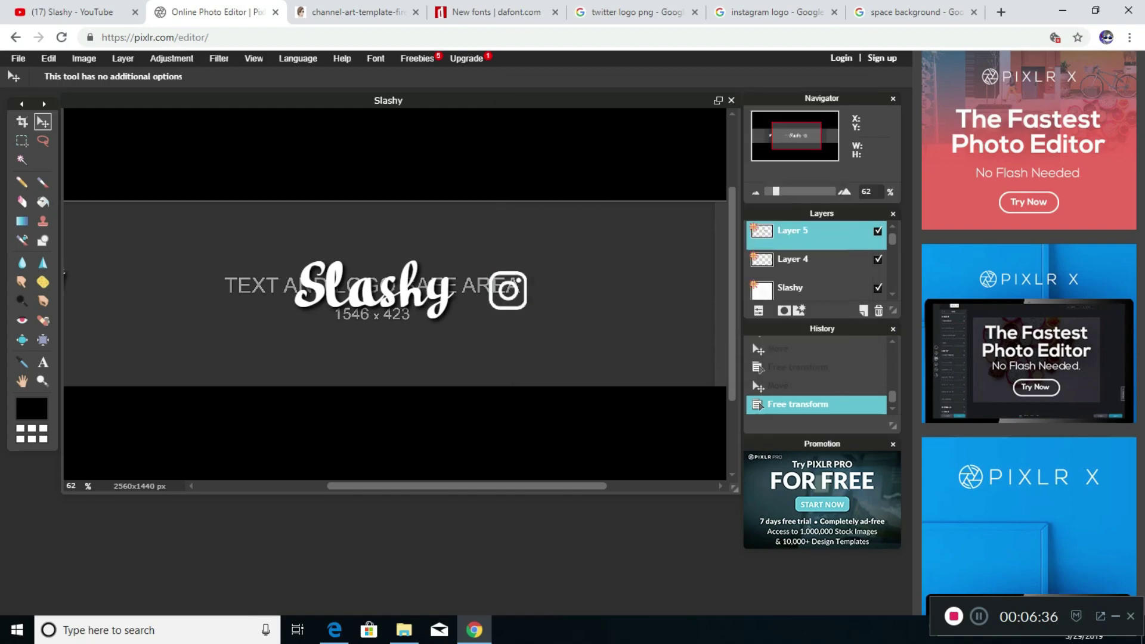
Add a black drop shadow to the Instagram logo with opacity 100 and a shortened distance, keeping the angle at -135°
right_click(793, 235)
click(812, 372)
click(548, 134)
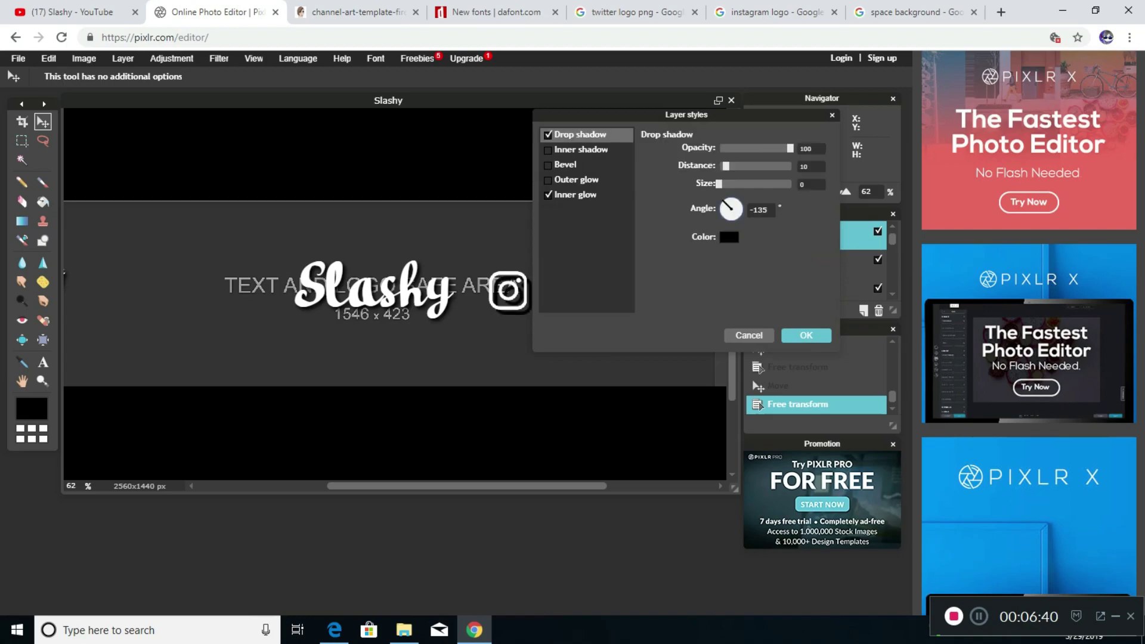
drag(727, 166, 723, 166)
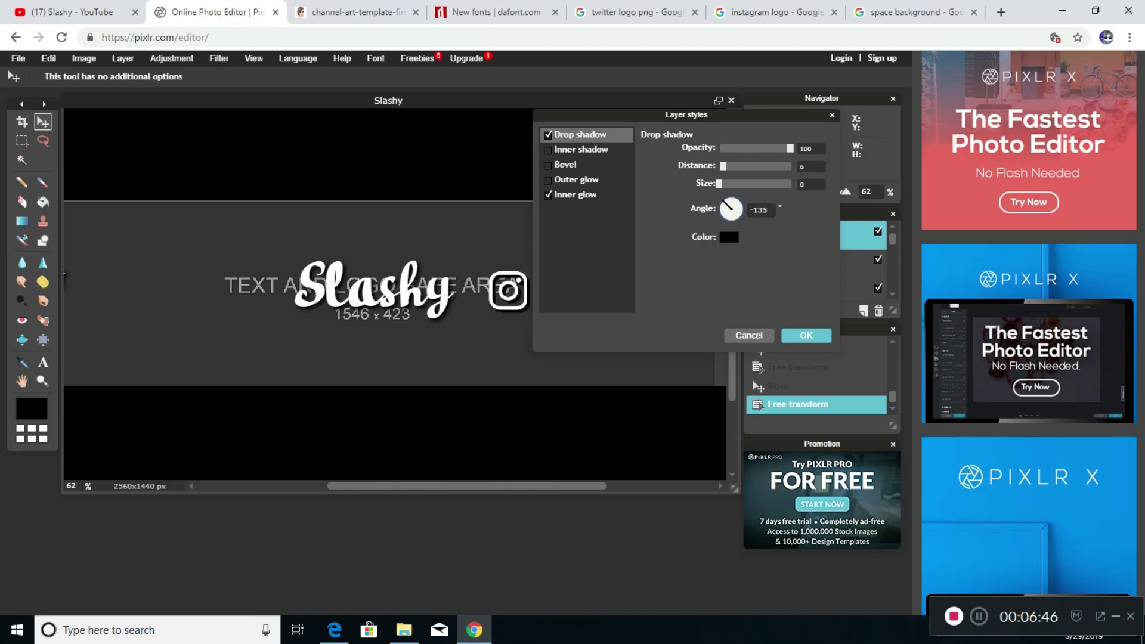
drag(723, 165, 722, 166)
key(Return)
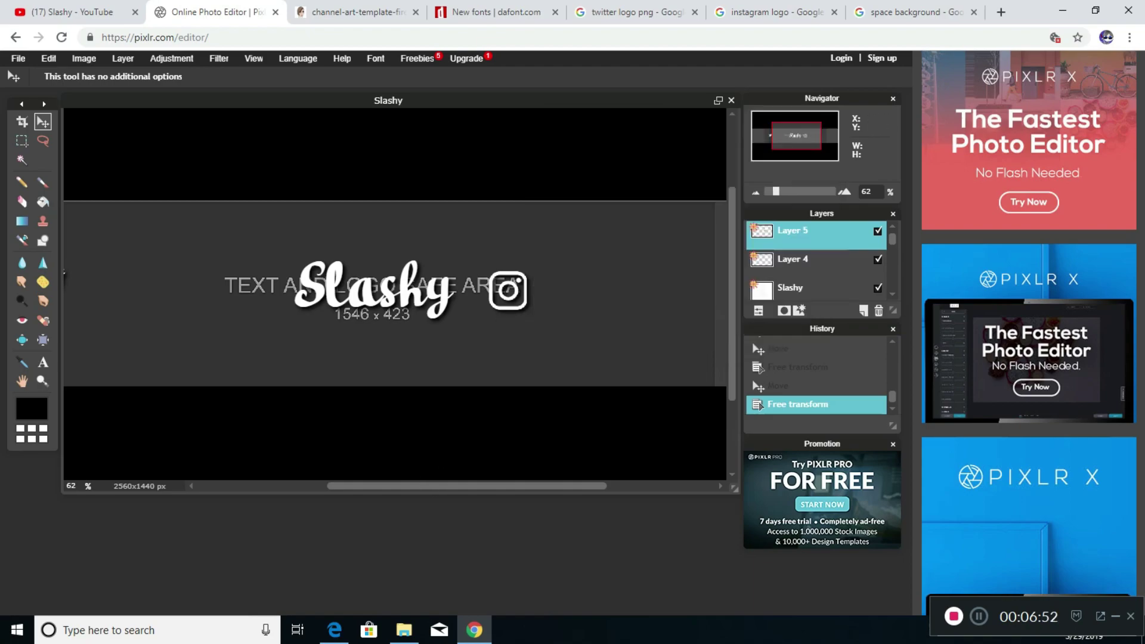
Move the Twitter logo slightly right and down so it sits inside the text and logo safe area
scroll(394, 292, left, 2)
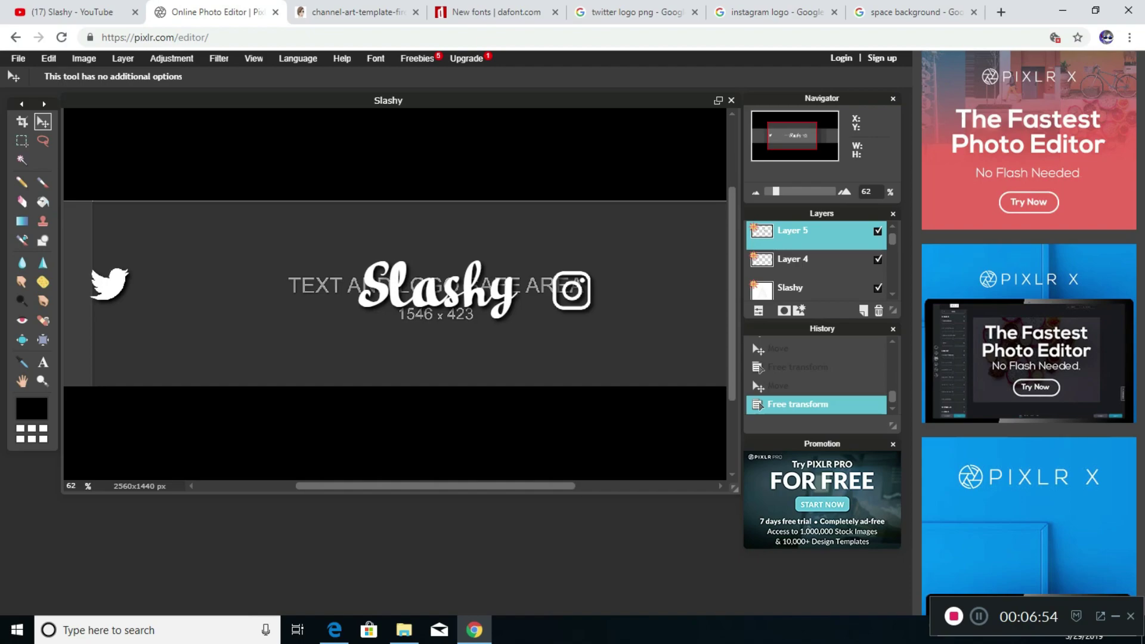
click(605, 287)
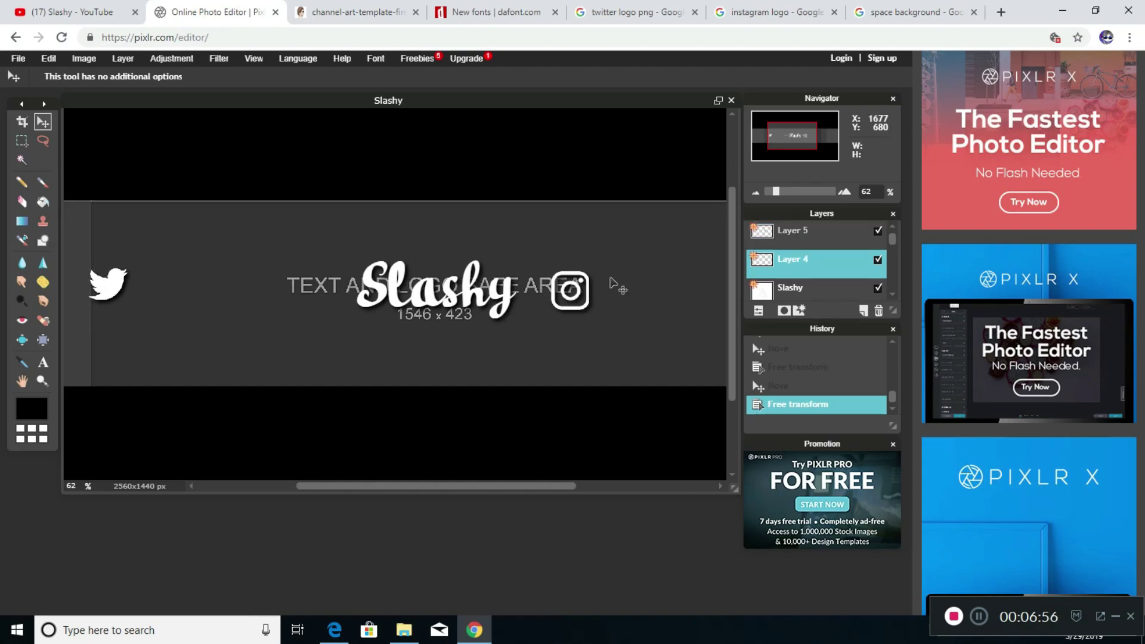
drag(99, 298, 113, 304)
Start a text layer just right of the Twitter logo in the hudson font, size 85, colored white (ffffff)
click(43, 362)
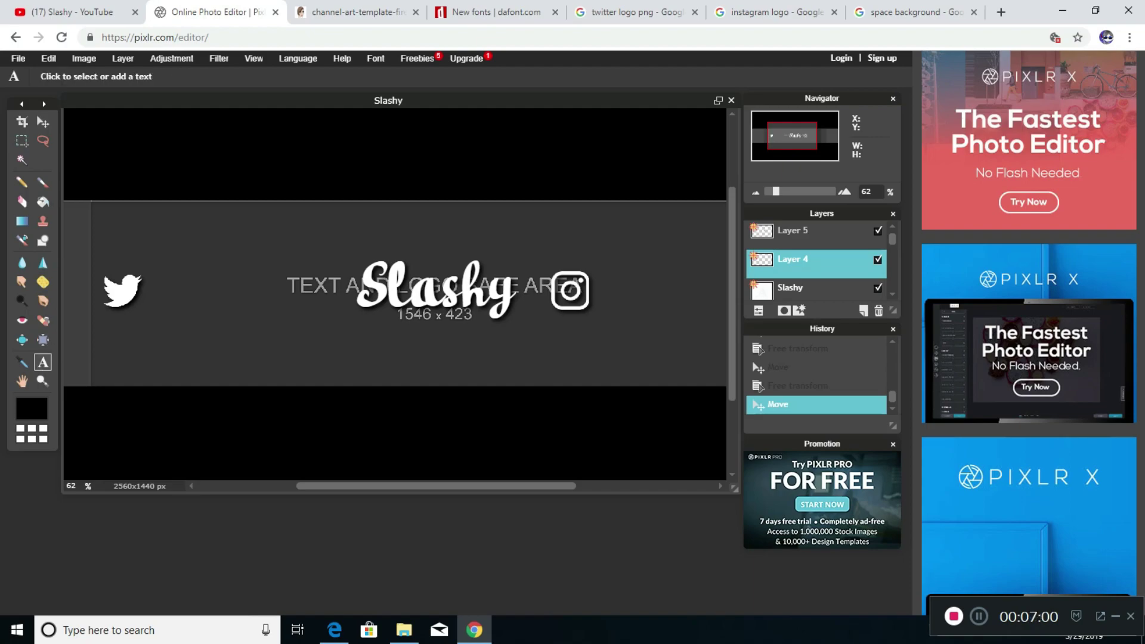
click(167, 304)
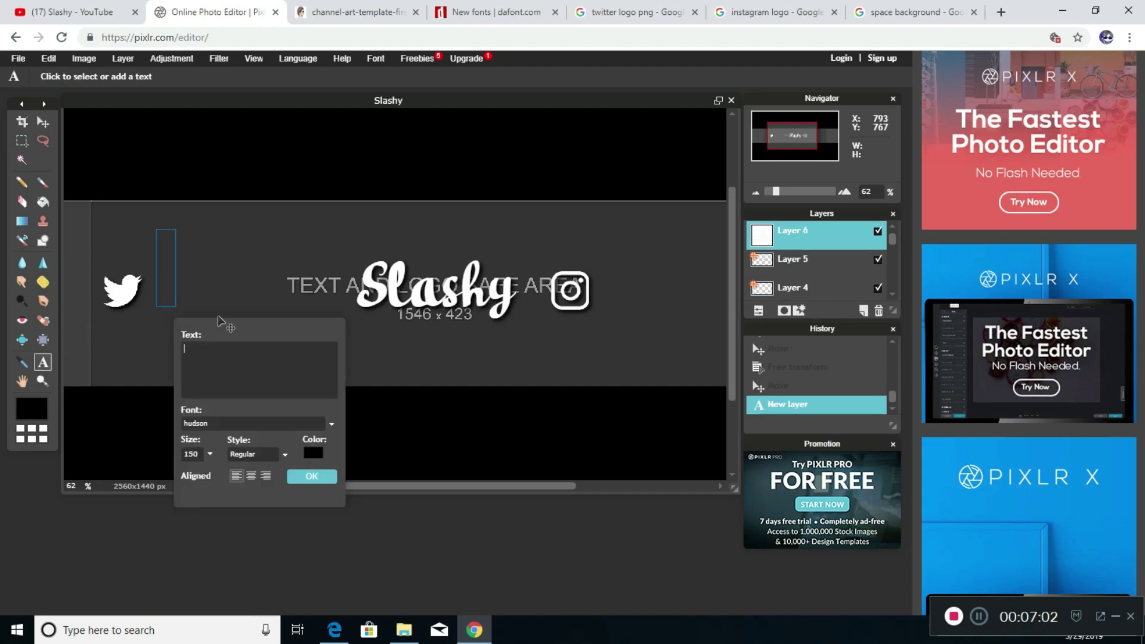
click(210, 454)
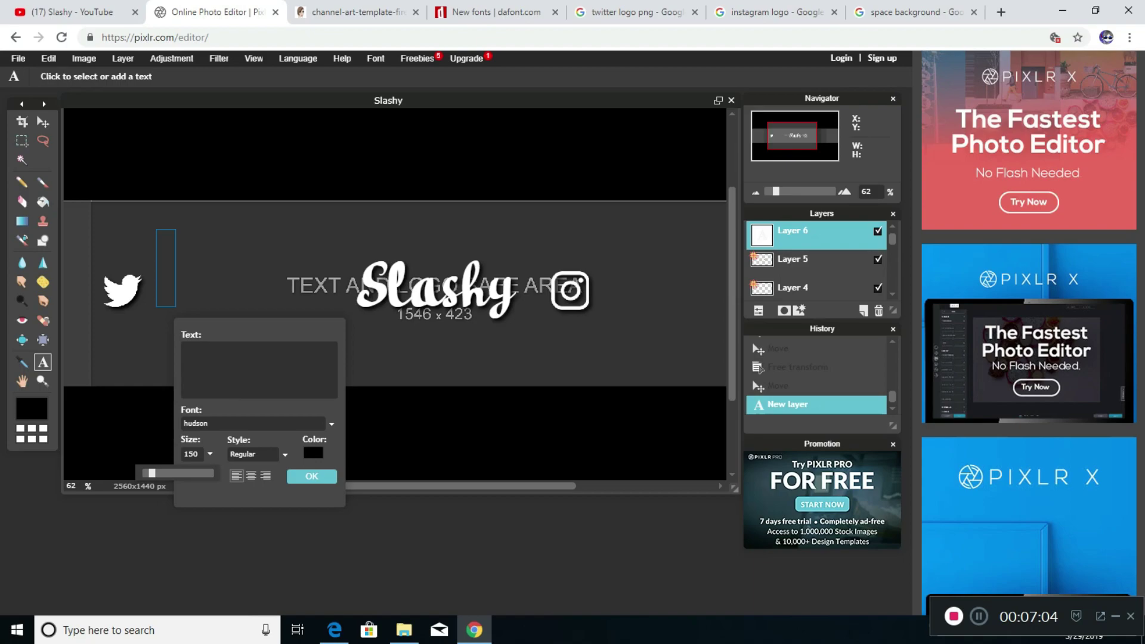
drag(150, 473, 147, 473)
drag(148, 473, 146, 473)
click(313, 453)
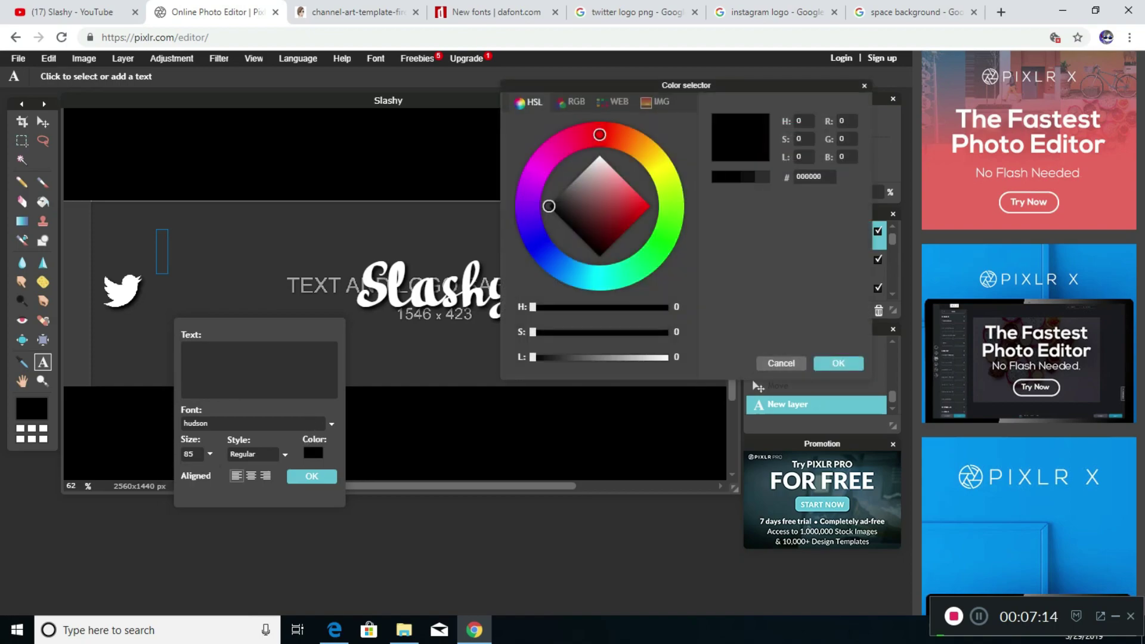
drag(533, 357, 667, 357)
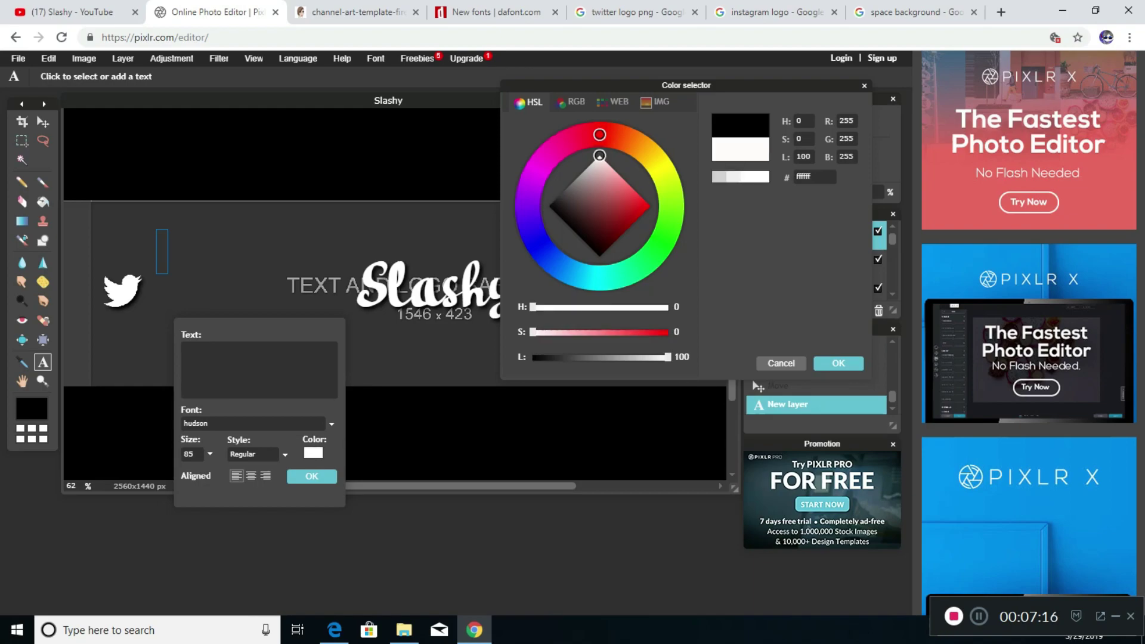
click(838, 363)
drag(164, 255, 149, 286)
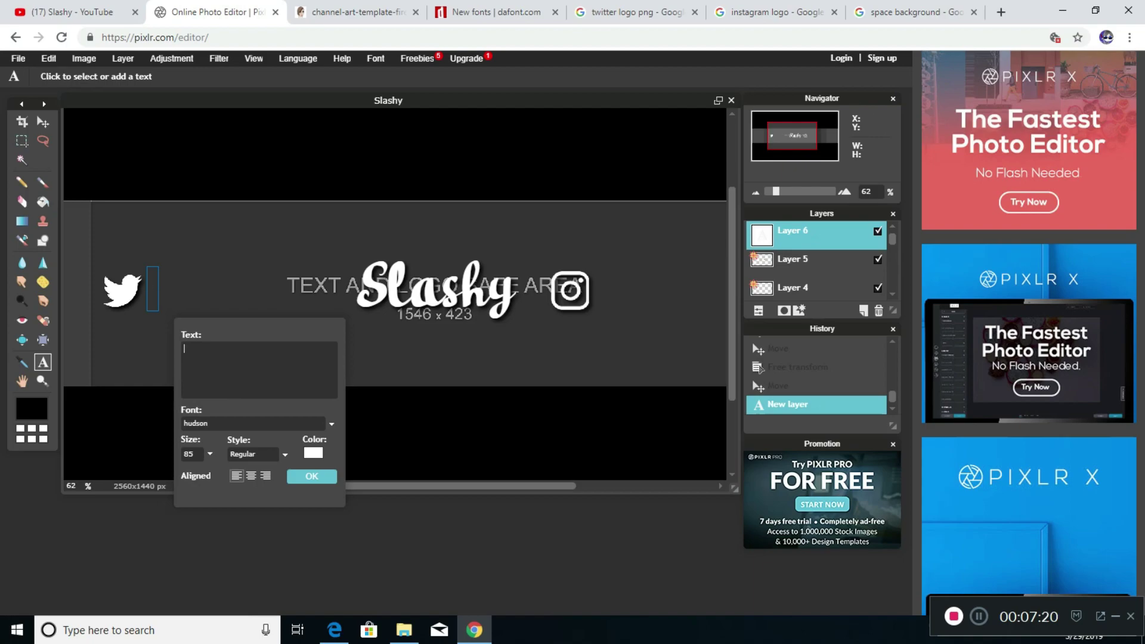
text(@sla)
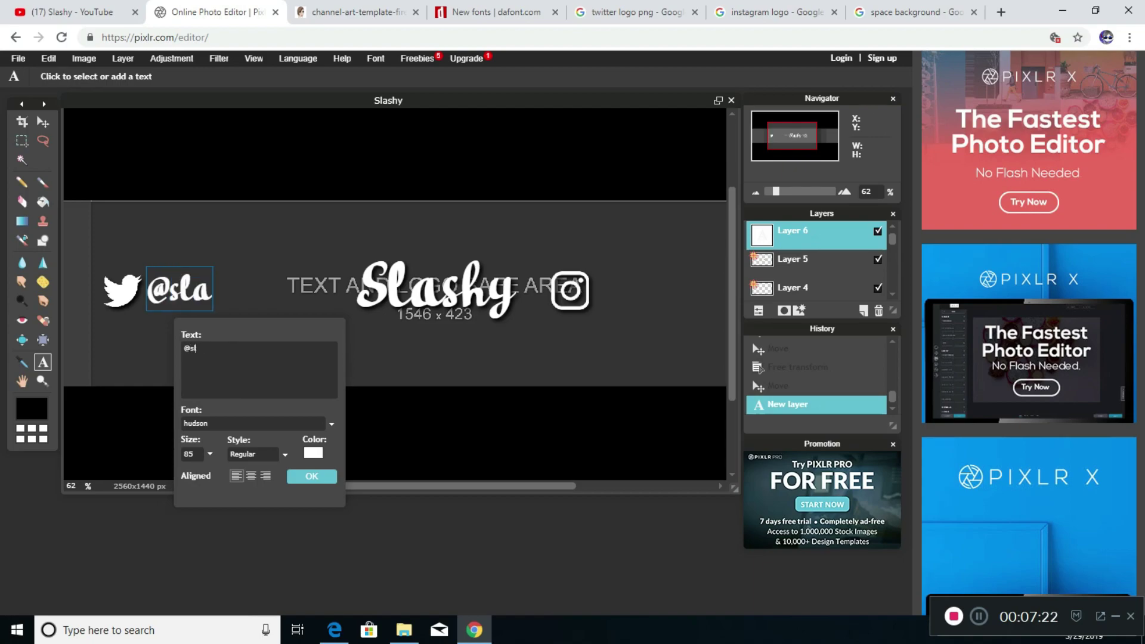
key(BackSpace)
key(BackSpace)
text(Slashy)
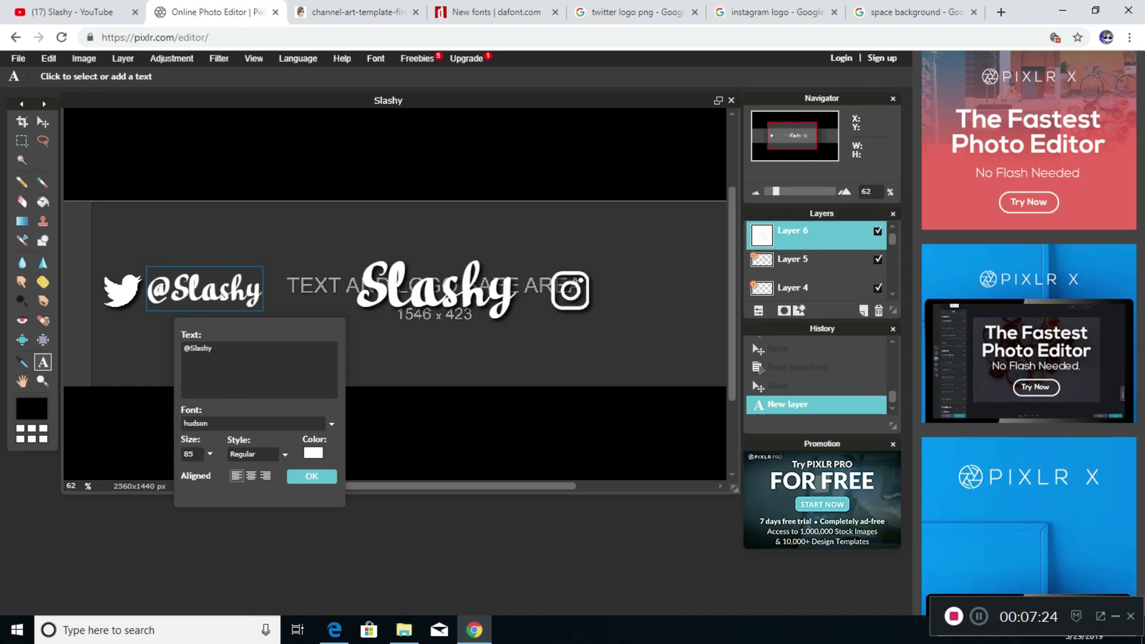
text(19)
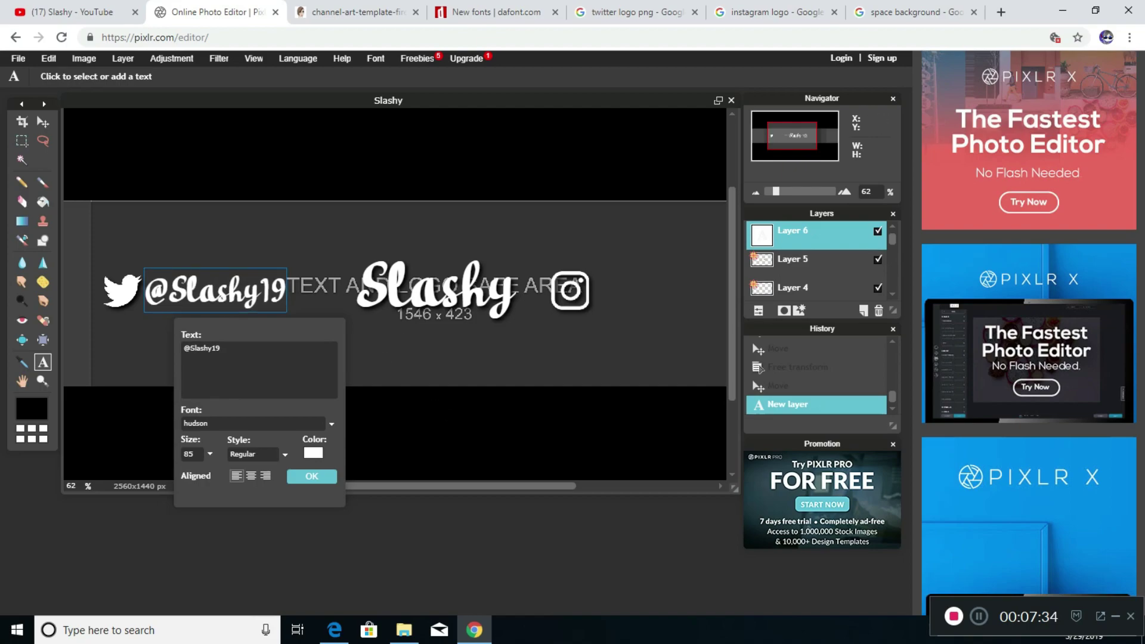
click(713, 254)
right_click(792, 237)
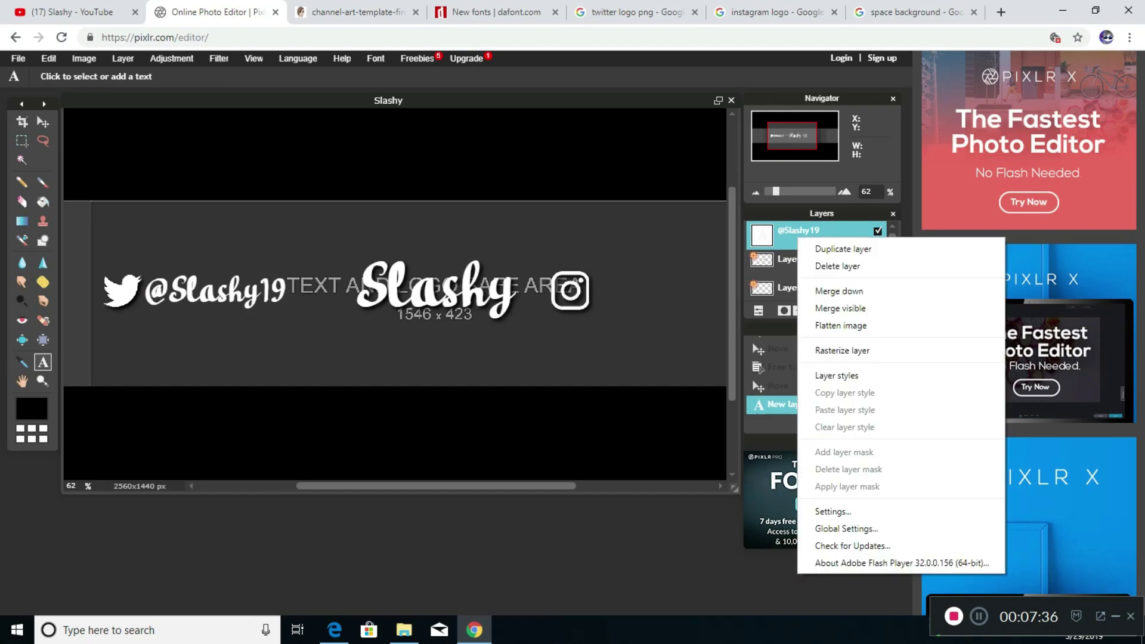
click(823, 376)
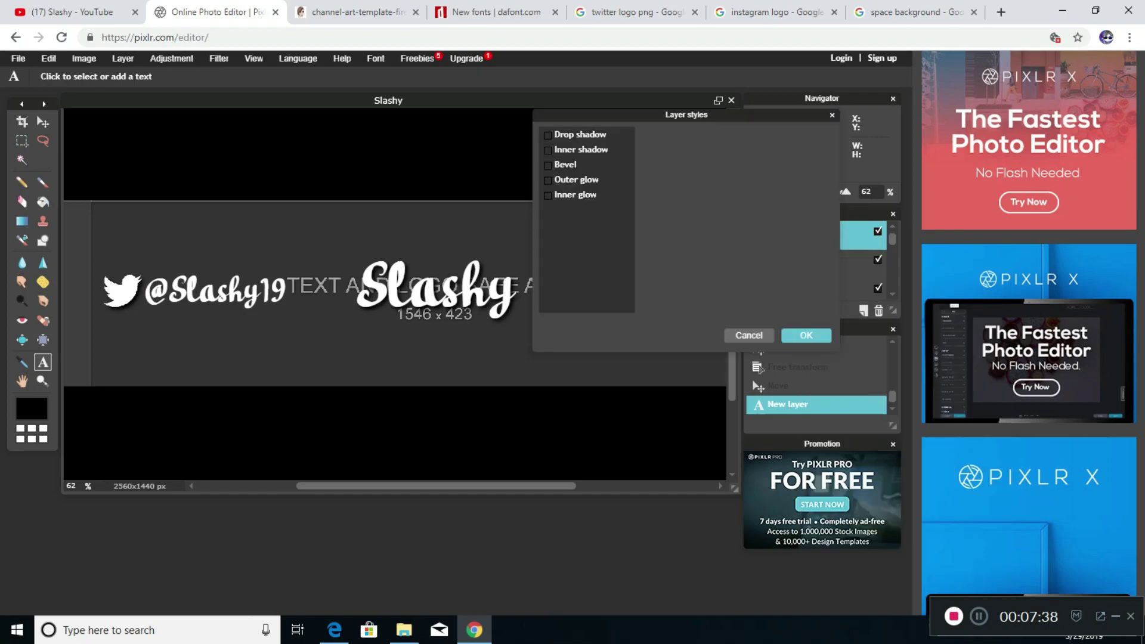
click(547, 135)
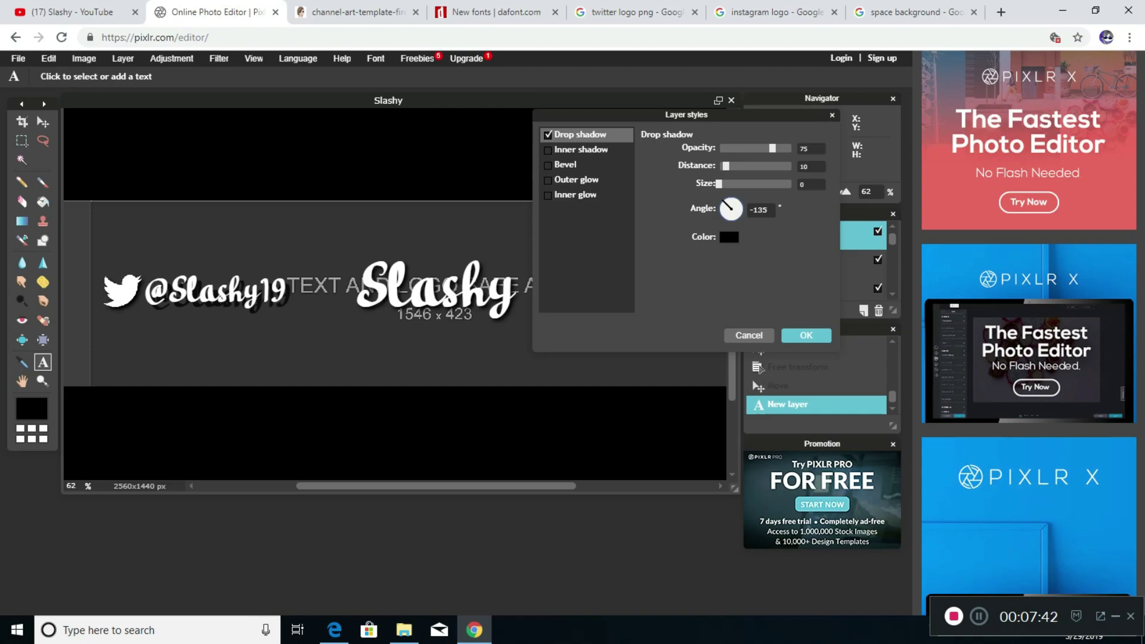
drag(773, 148, 791, 148)
drag(727, 166, 723, 183)
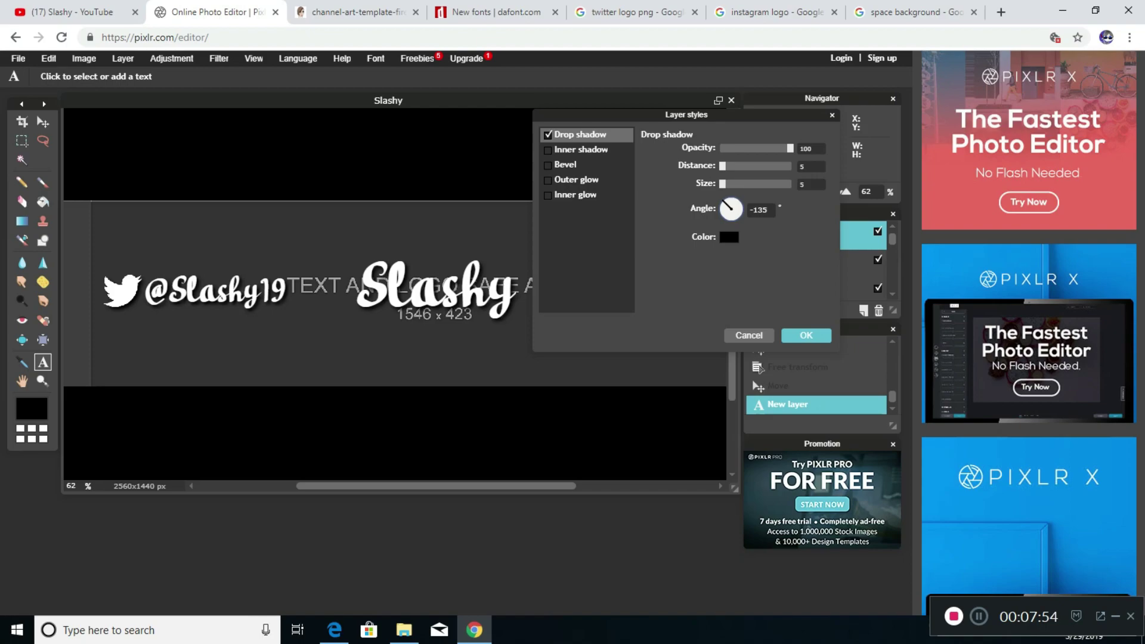
key(Return)
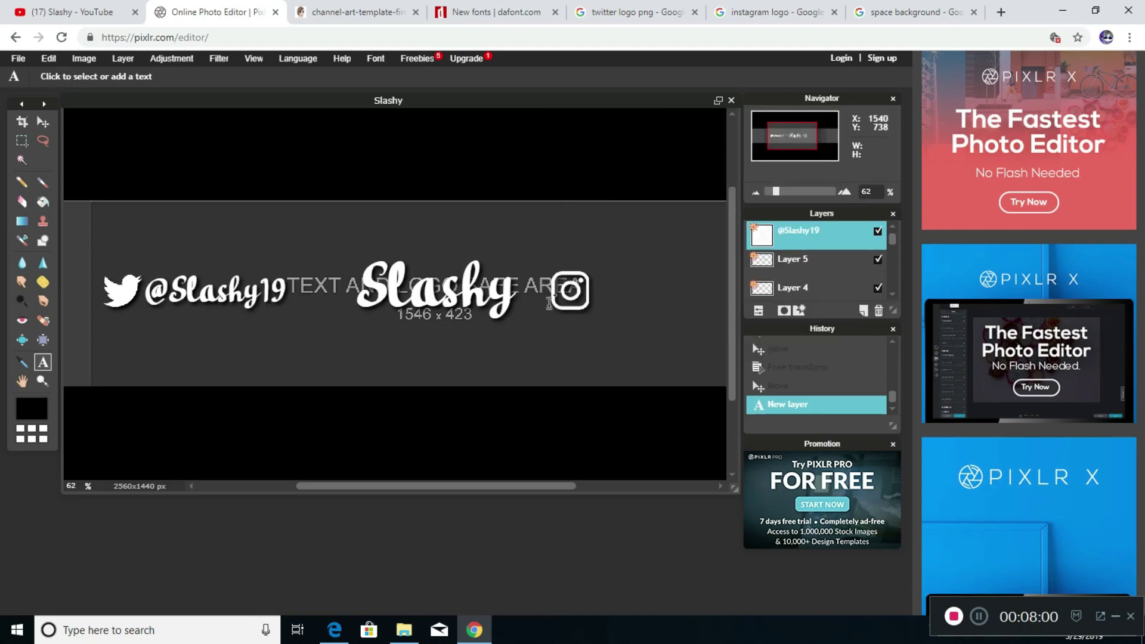
Add a text layer just right of the Instagram logo containing the channel's Instagram handle in the hudson font
scroll(394, 292, right, 3)
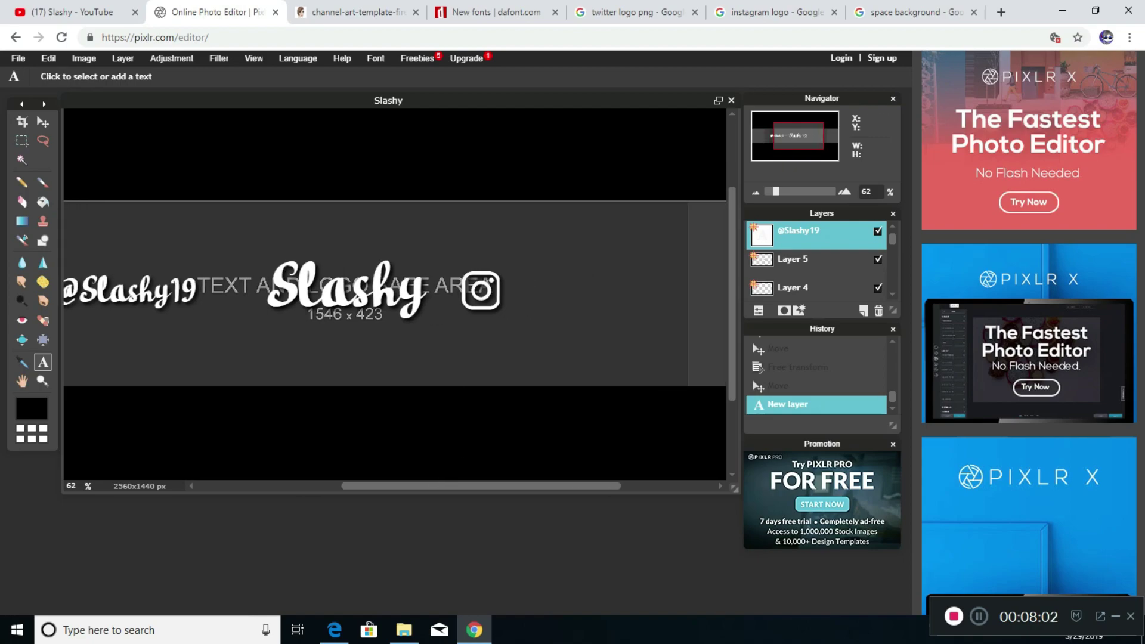
click(470, 293)
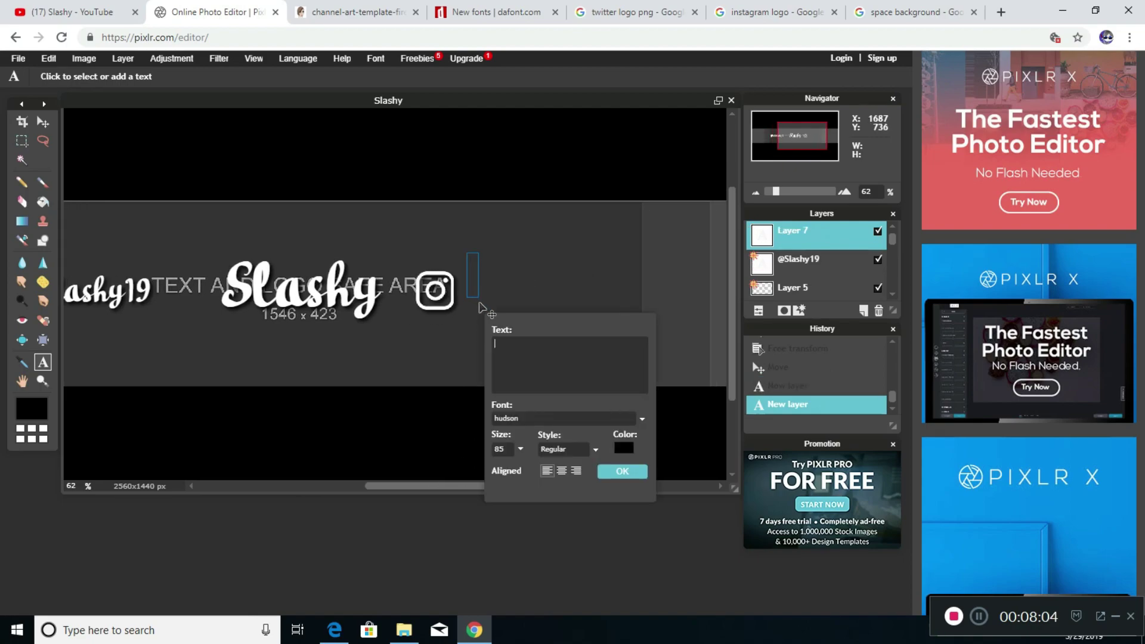
drag(475, 280, 466, 295)
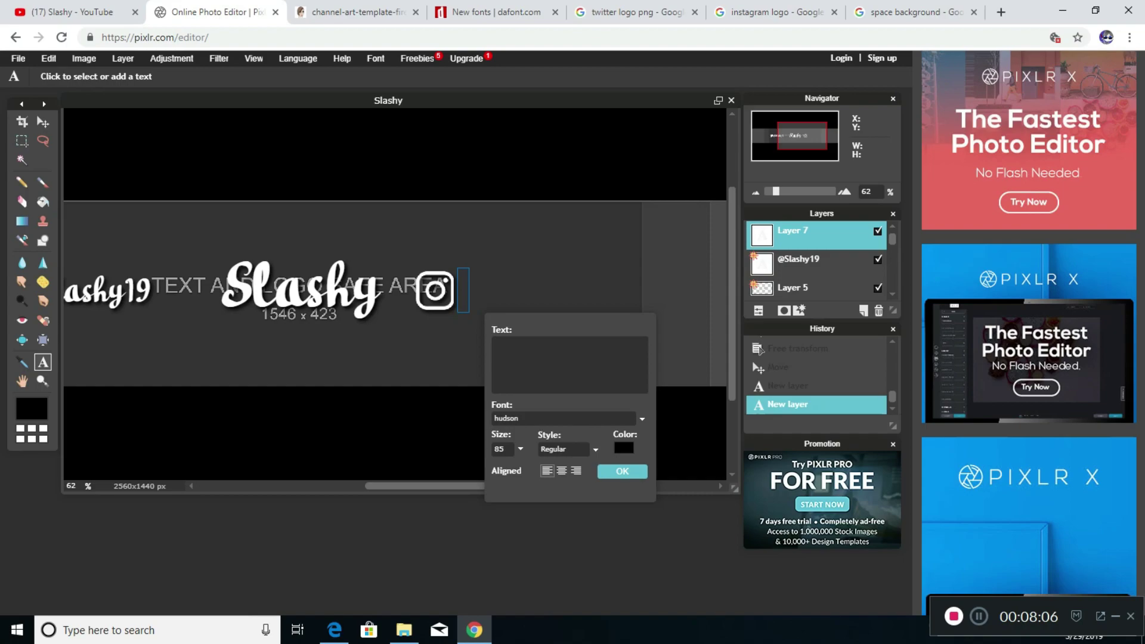
text(@s)
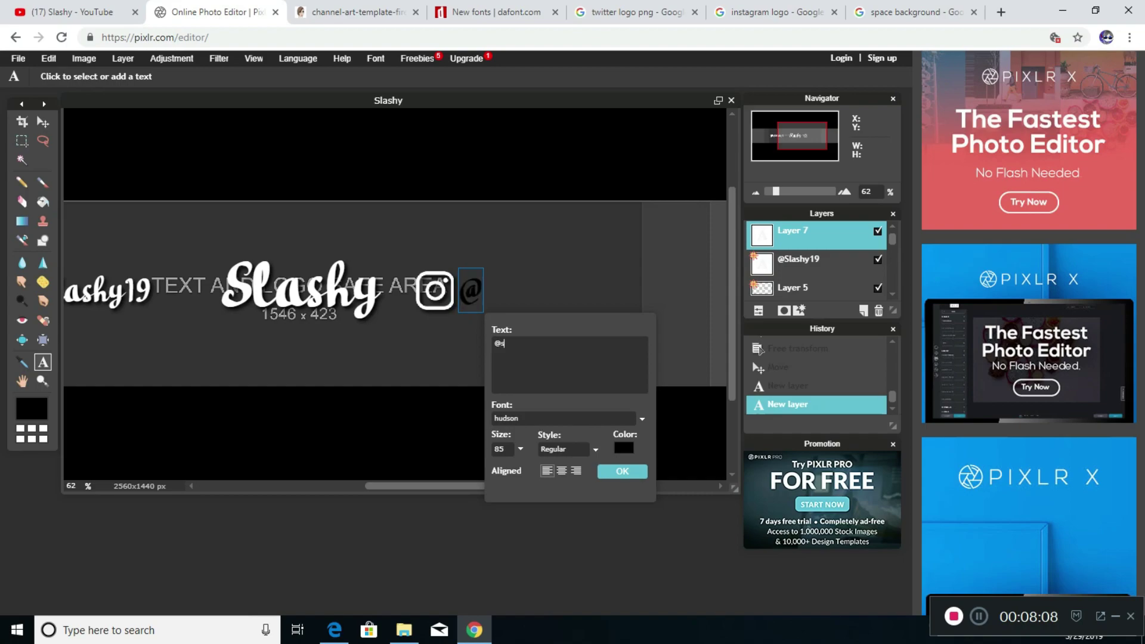
text(lashy_janny)
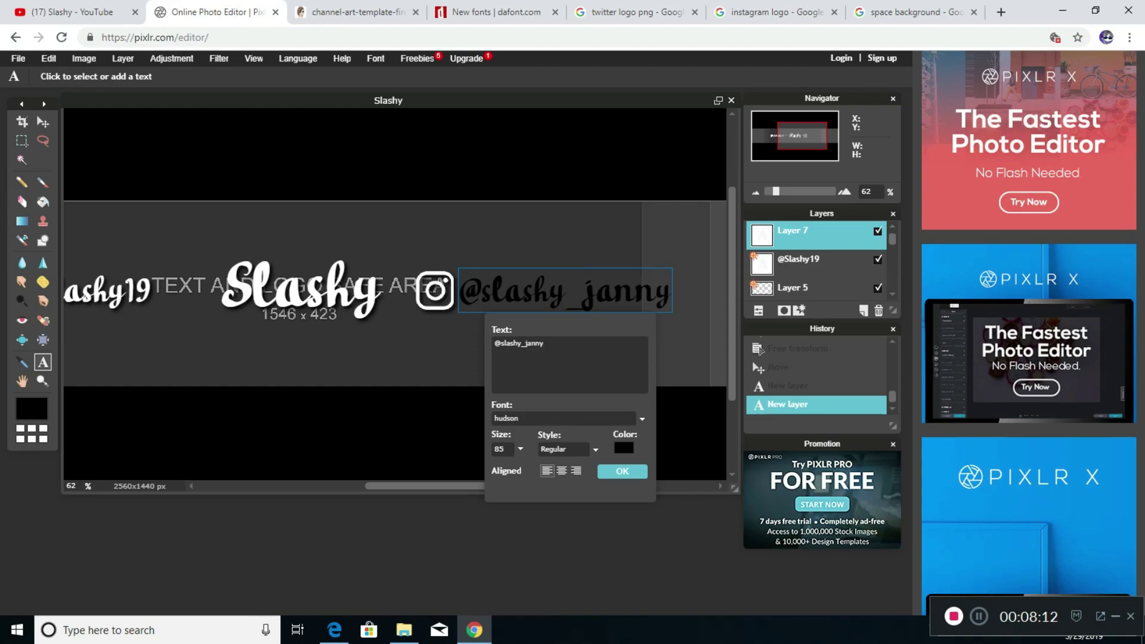
Set the Instagram handle text to size 65 and white (ffffff), lower it to line up with the logo, and finish the text layer
click(520, 448)
drag(458, 467, 457, 467)
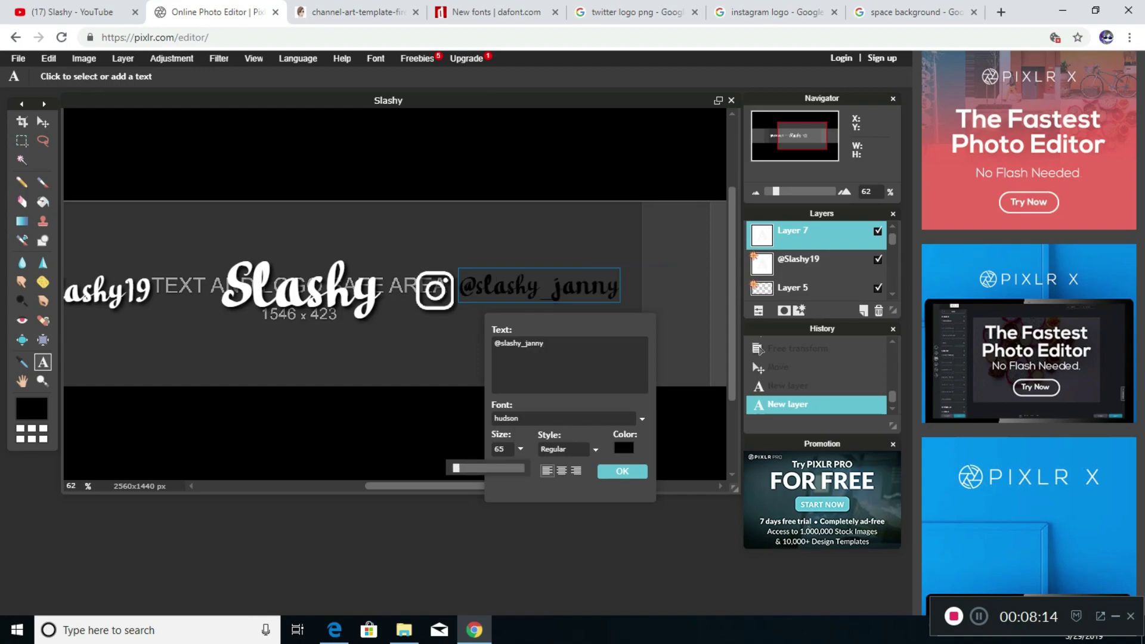
drag(513, 291, 513, 296)
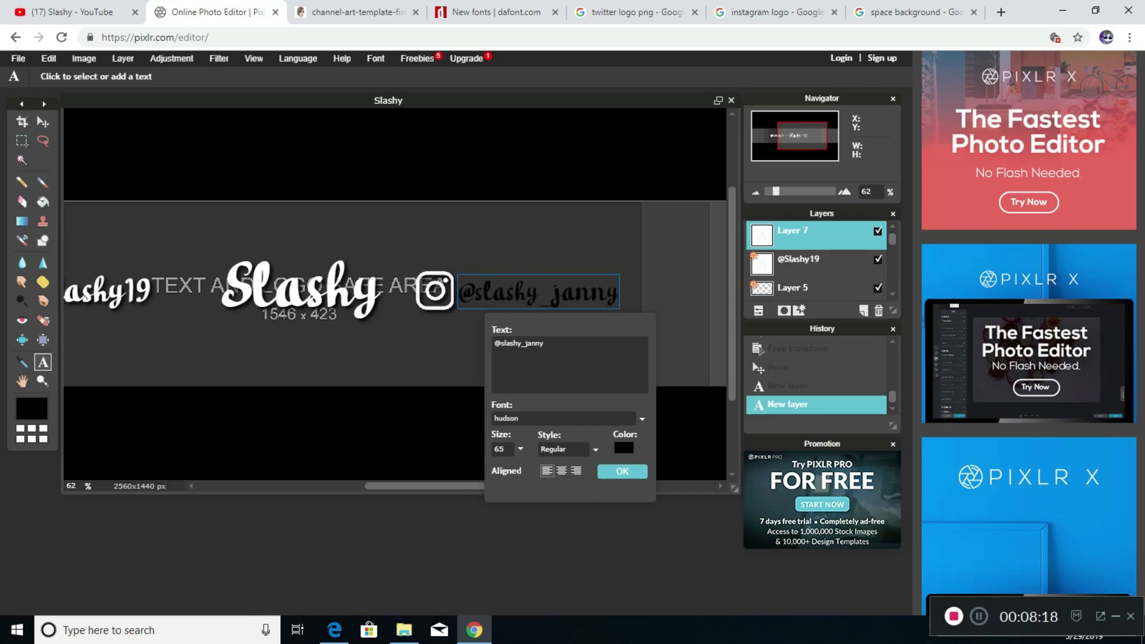
click(623, 448)
drag(548, 206, 599, 155)
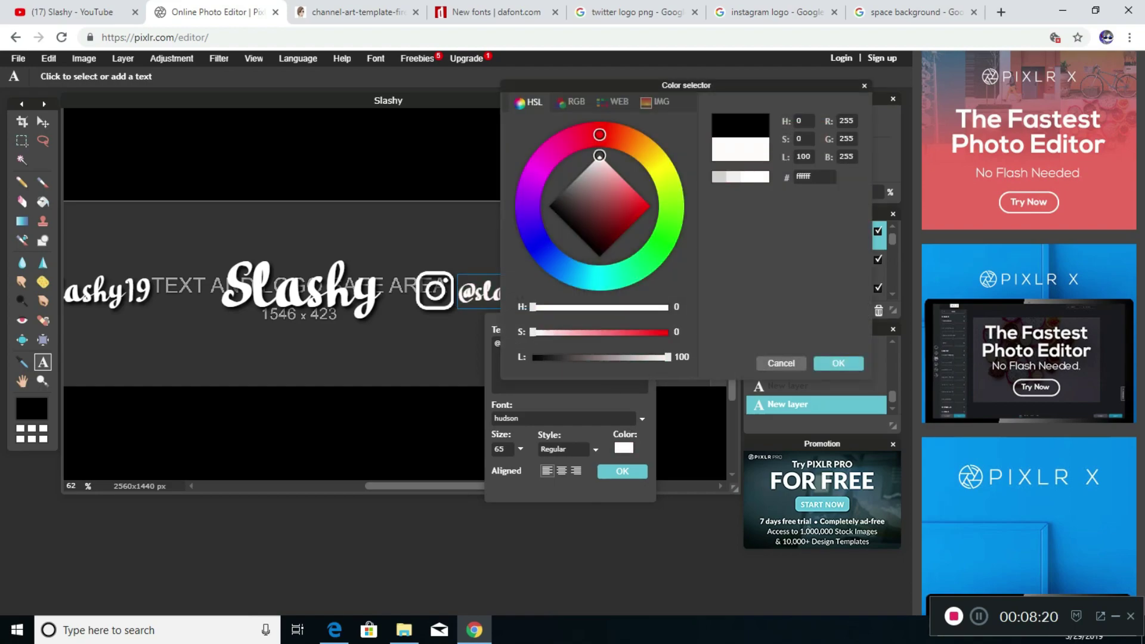
click(838, 364)
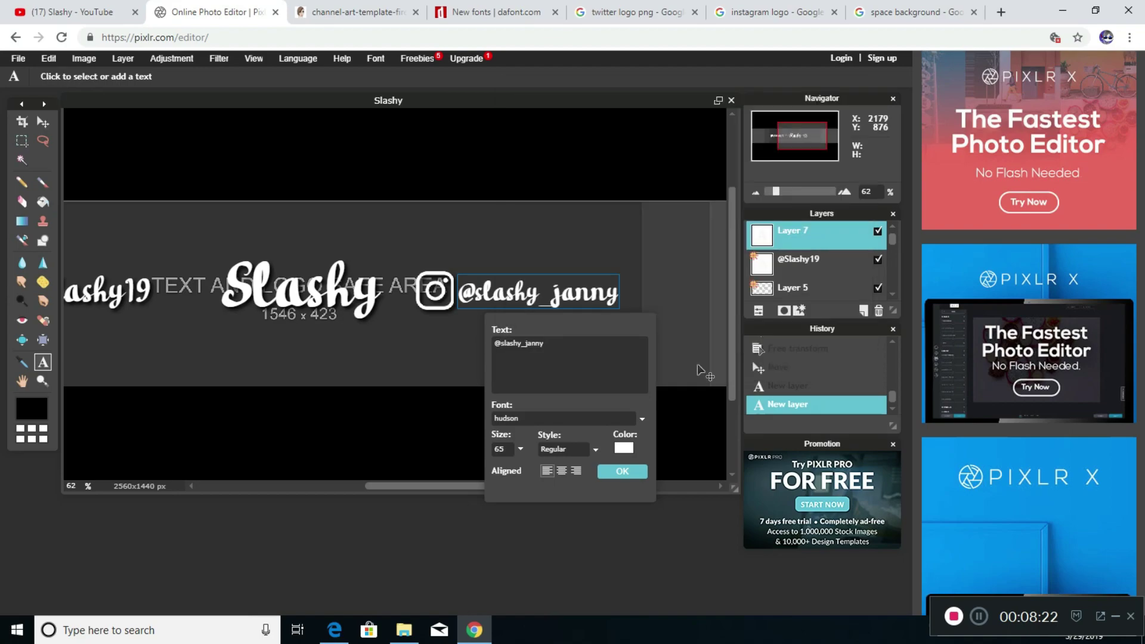
right_click(804, 239)
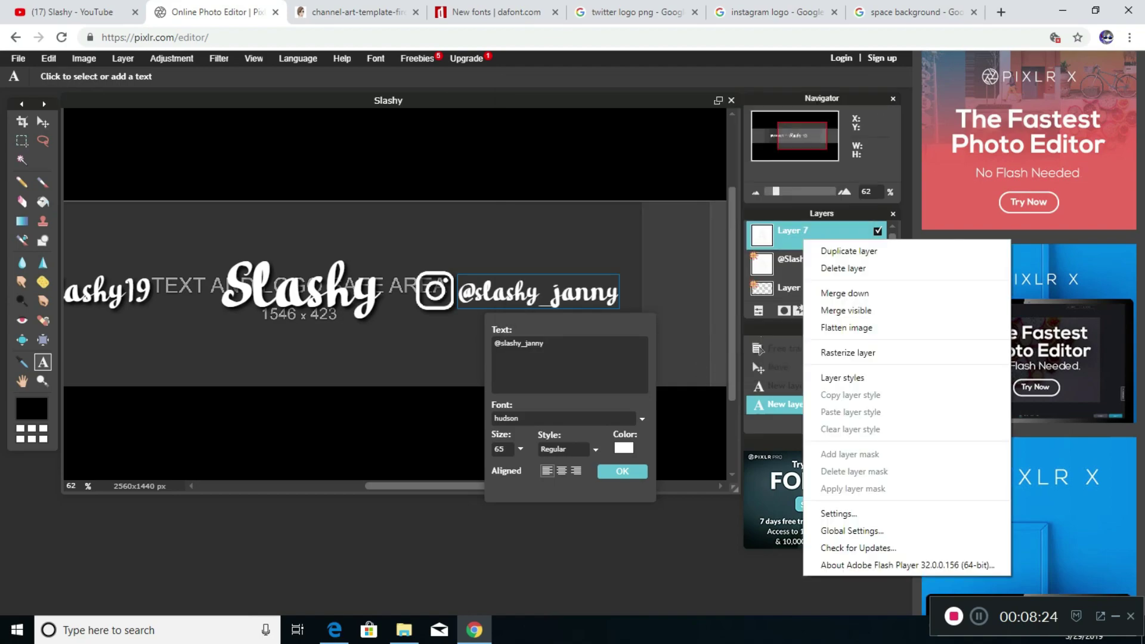
key(Escape)
key(Return)
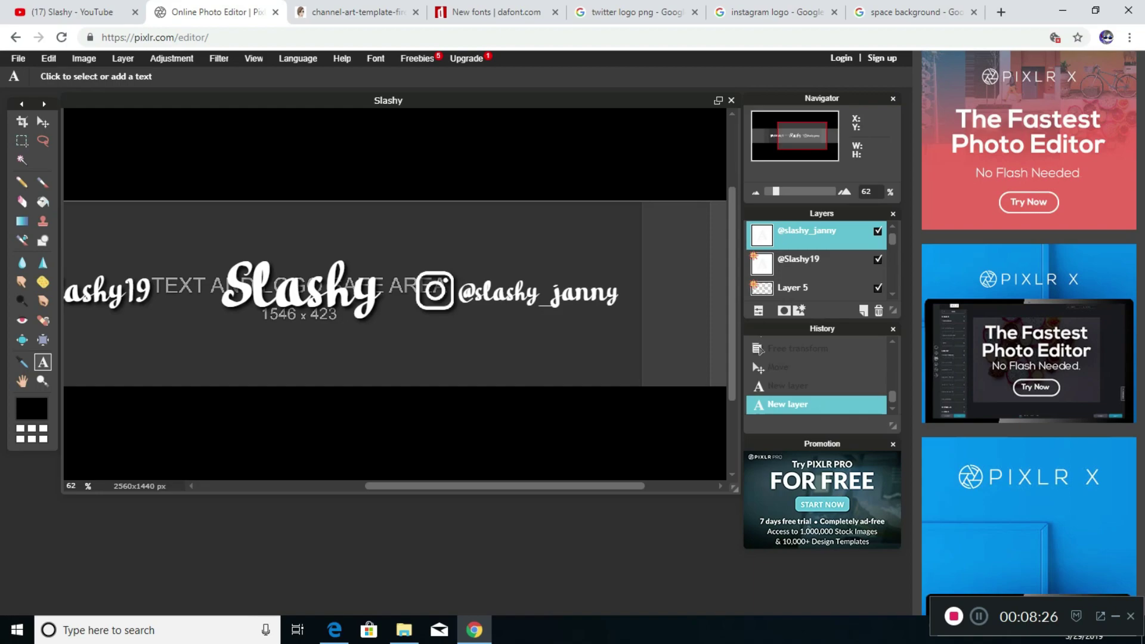
Add a black drop shadow to the Instagram handle layer with opacity 100, distance 5 and size 5, keeping the angle at -135°
right_click(796, 236)
click(826, 372)
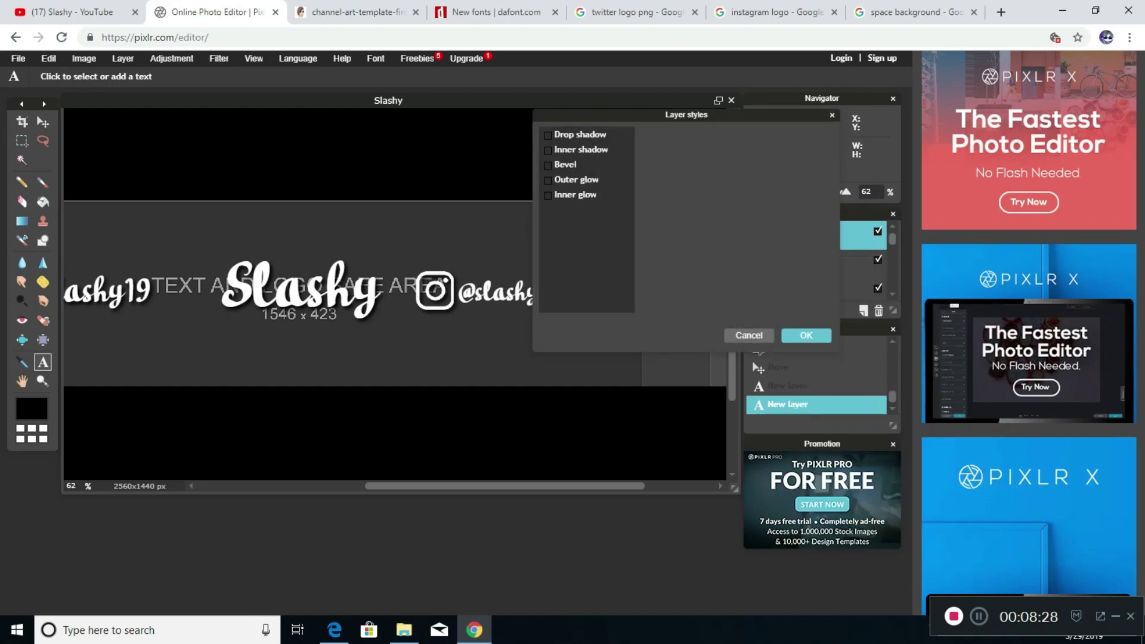
click(572, 135)
drag(772, 148, 790, 148)
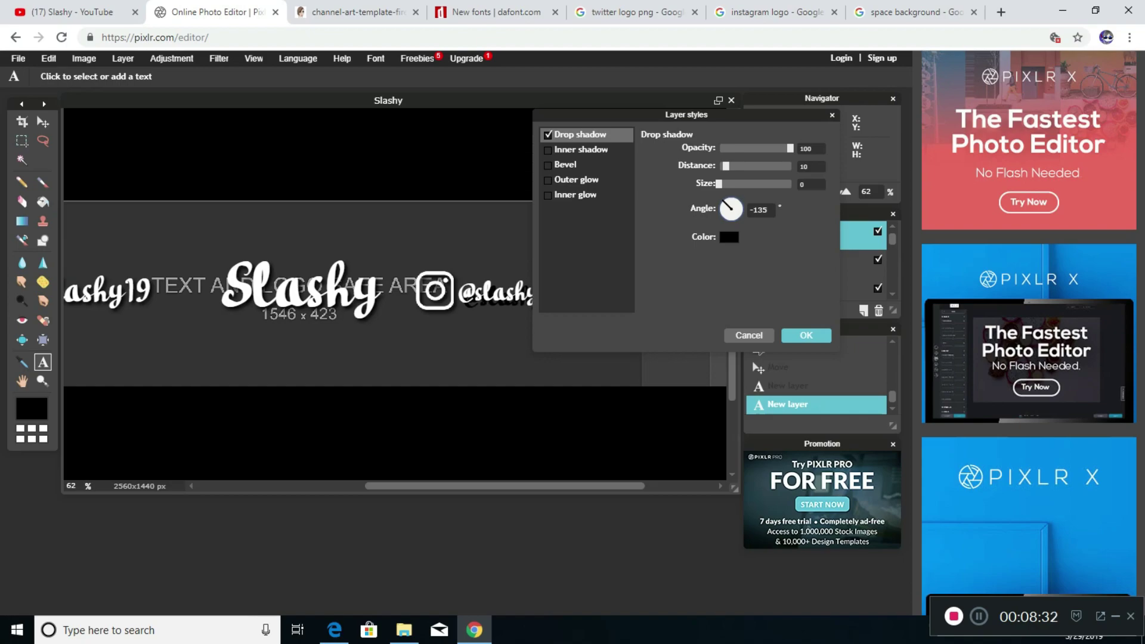
drag(726, 166, 722, 166)
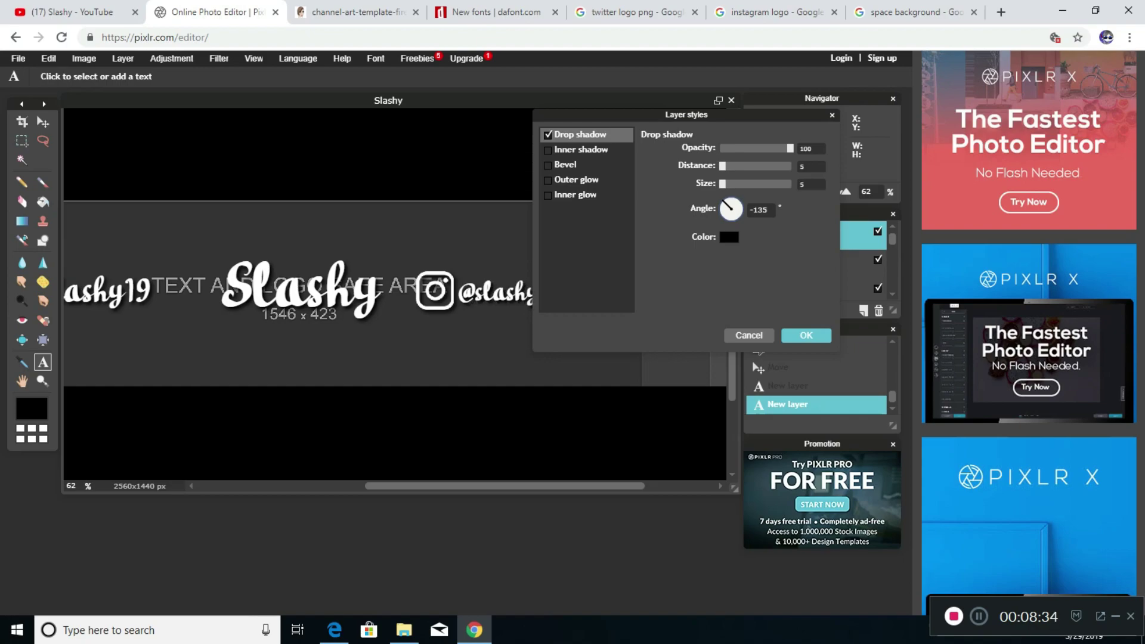
click(807, 335)
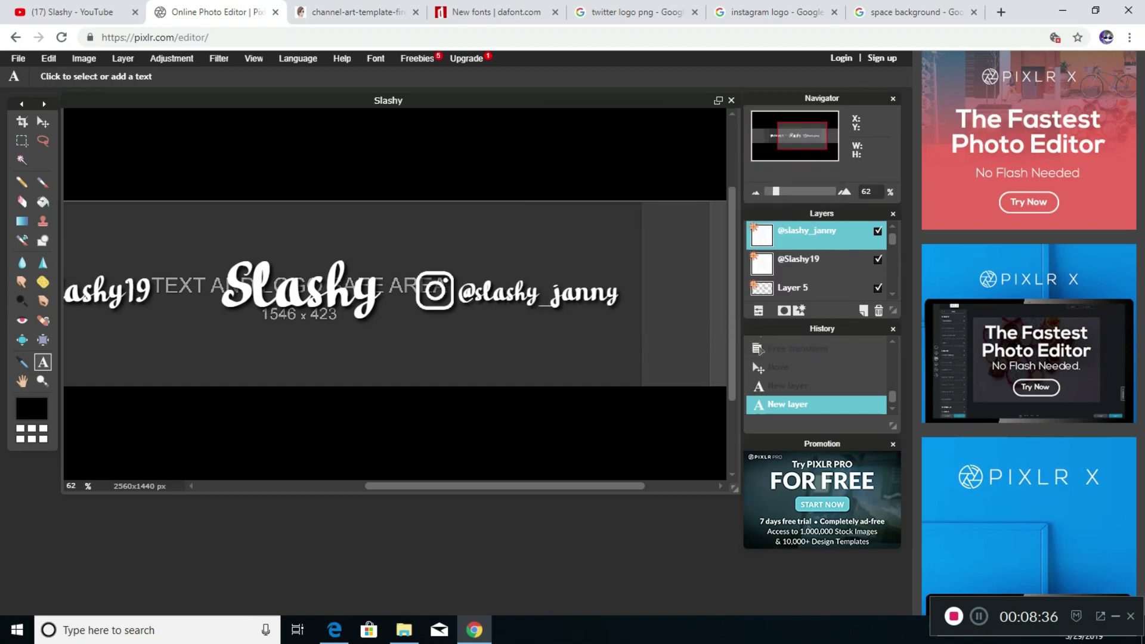
scroll(488, 455, left, 1)
scroll(488, 456, left, 3)
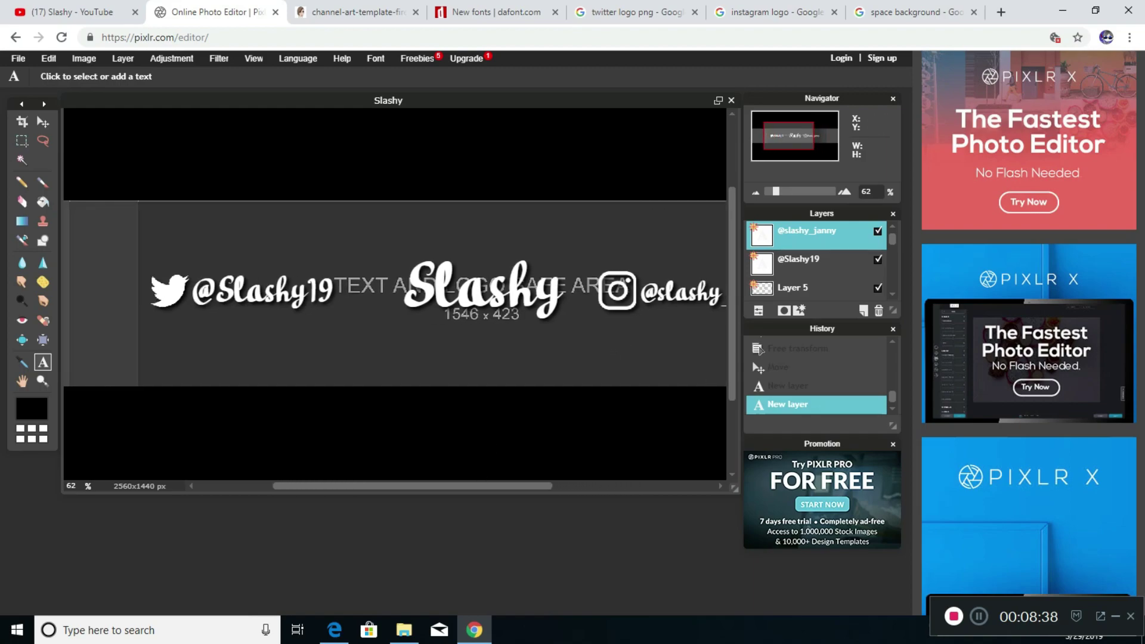
scroll(369, 370, up, 1)
scroll(369, 370, down, 2)
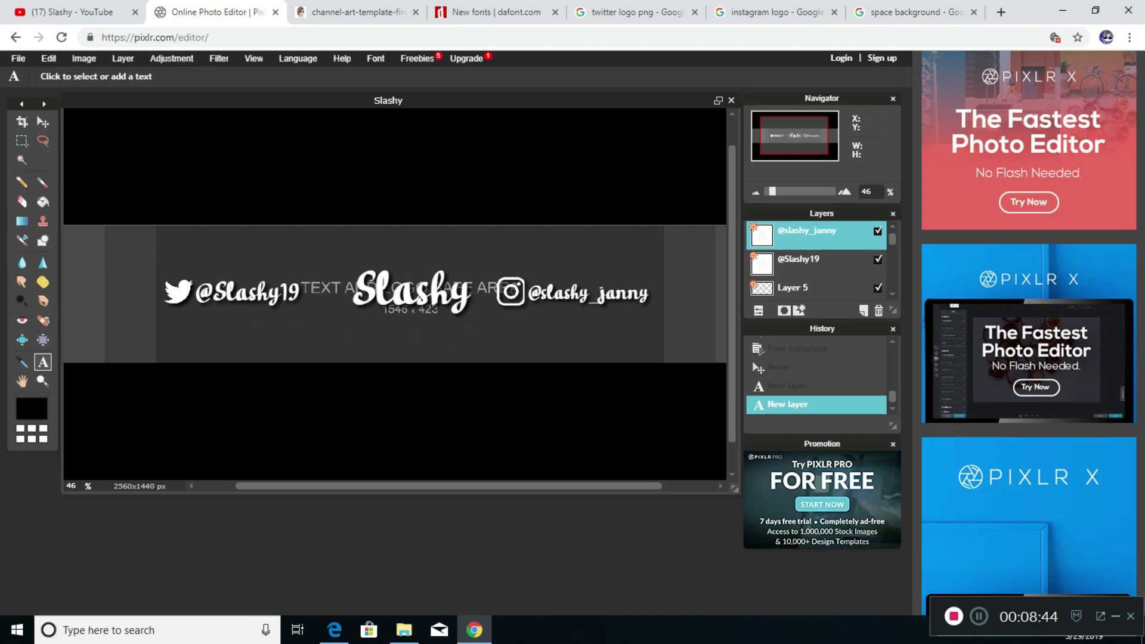
Switch to the Google Images results and search for "blue background" instead of the space background
click(910, 13)
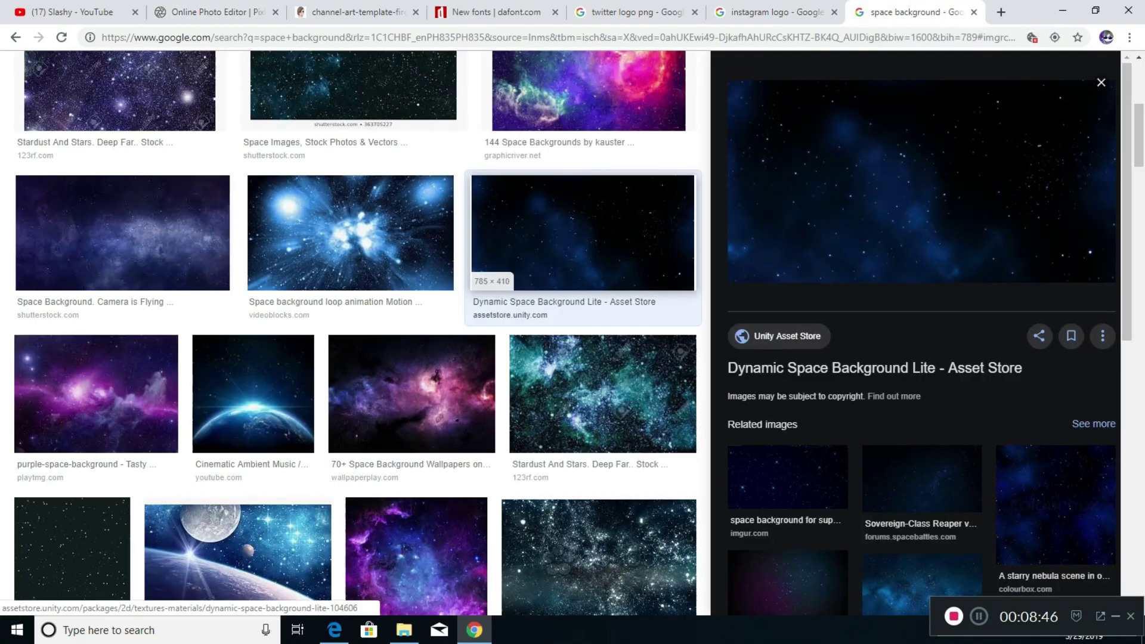
scroll(572, 333, up, 1)
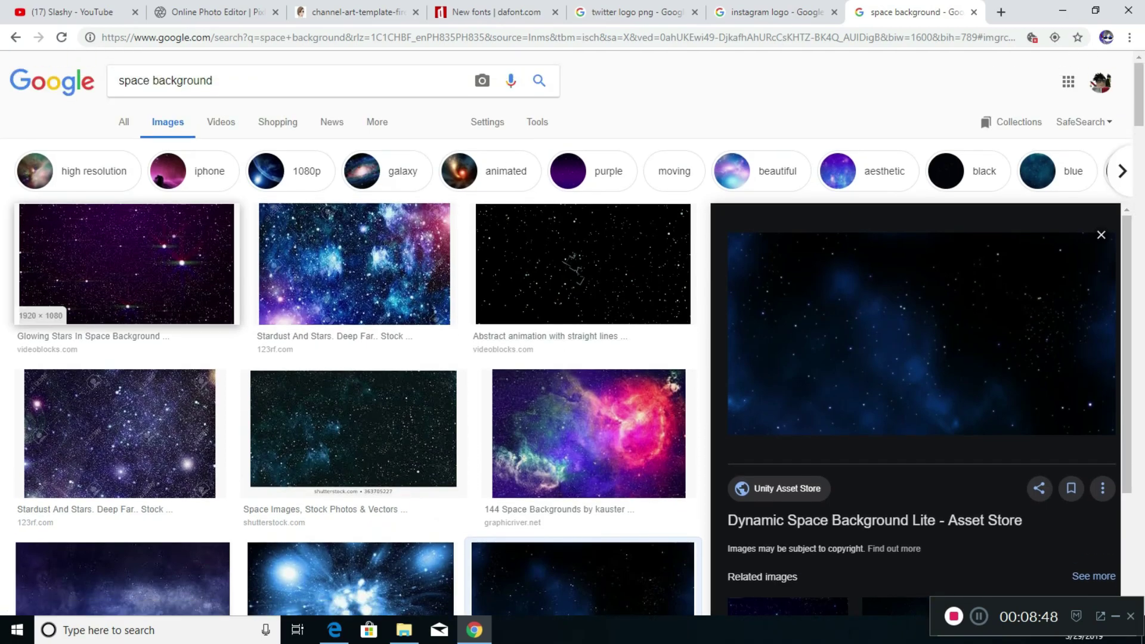
double_click(134, 80)
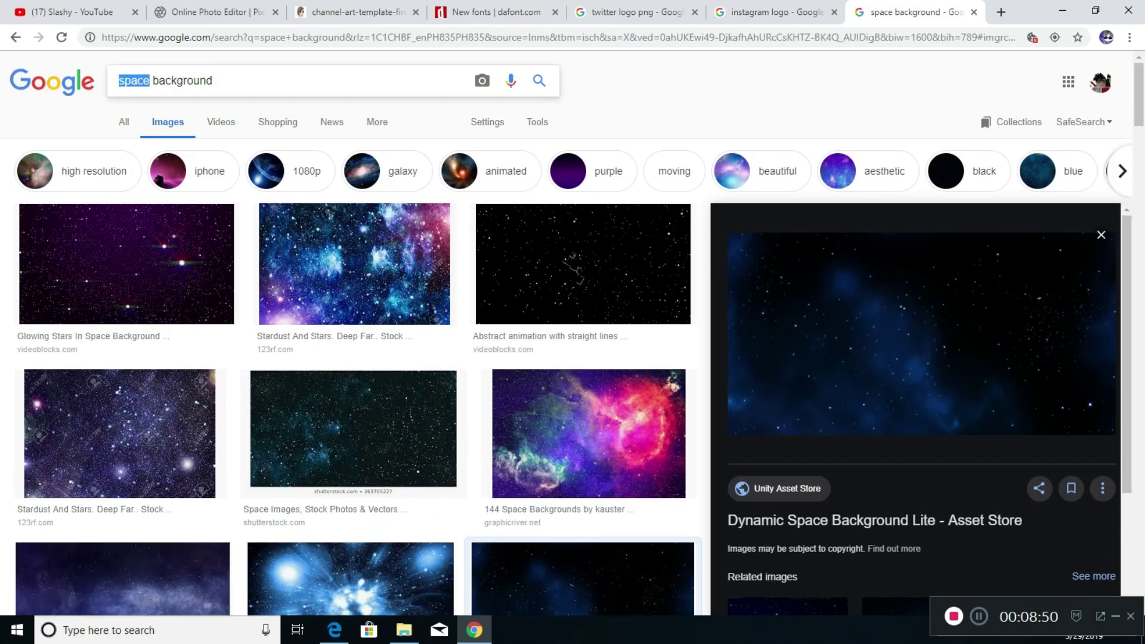
text(blue)
key(Return)
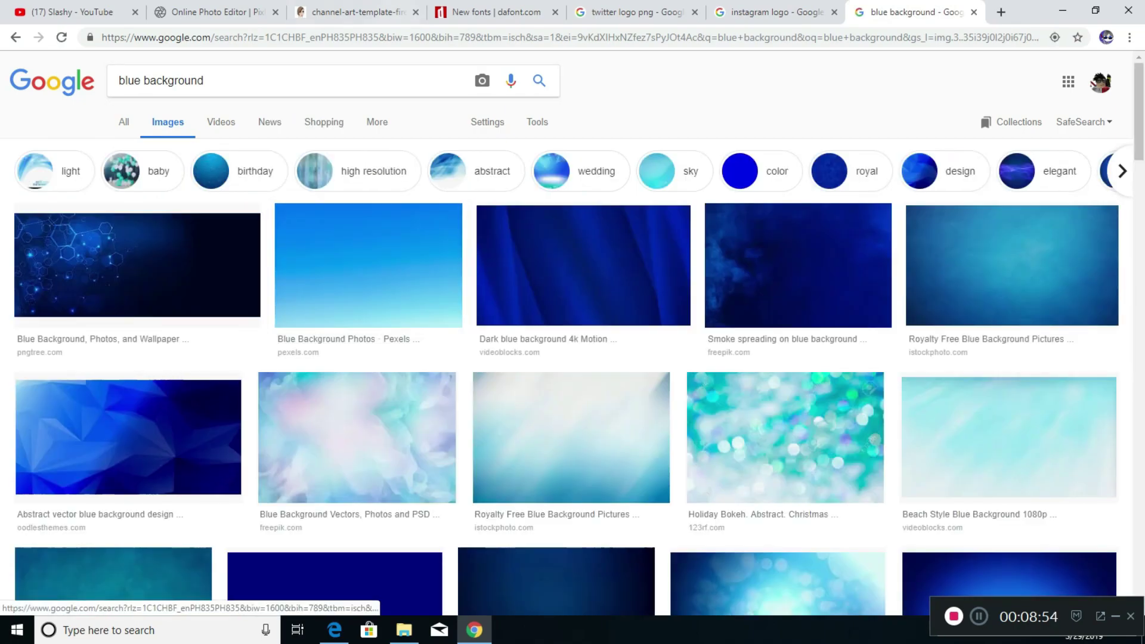
View the existing channel banner on the Slashy YouTube page as a reference for the background
click(209, 12)
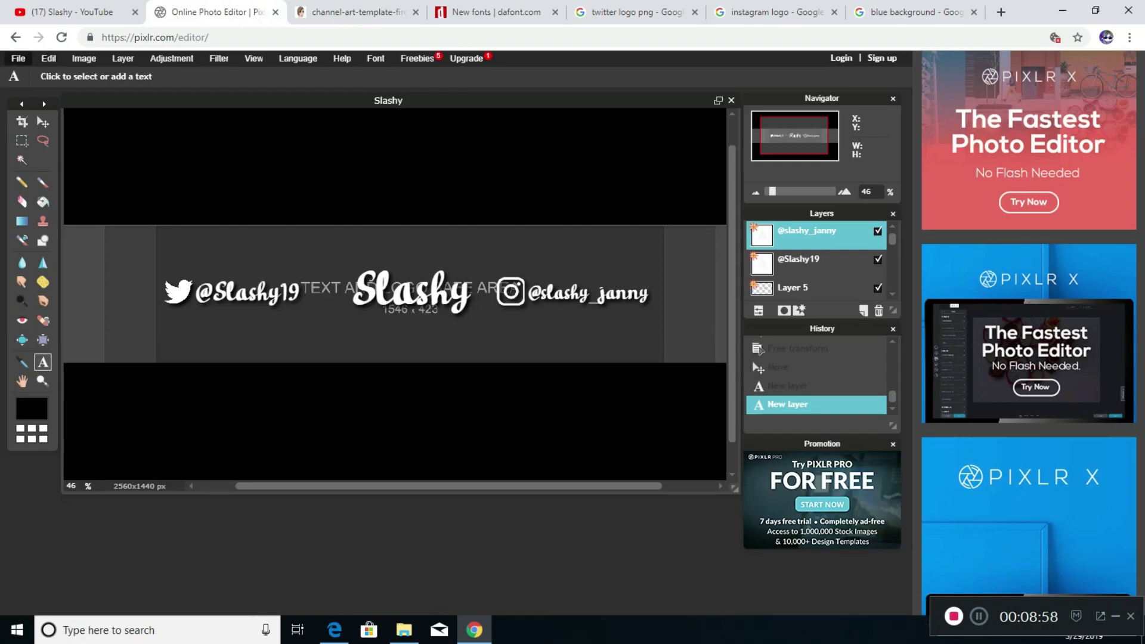
click(18, 58)
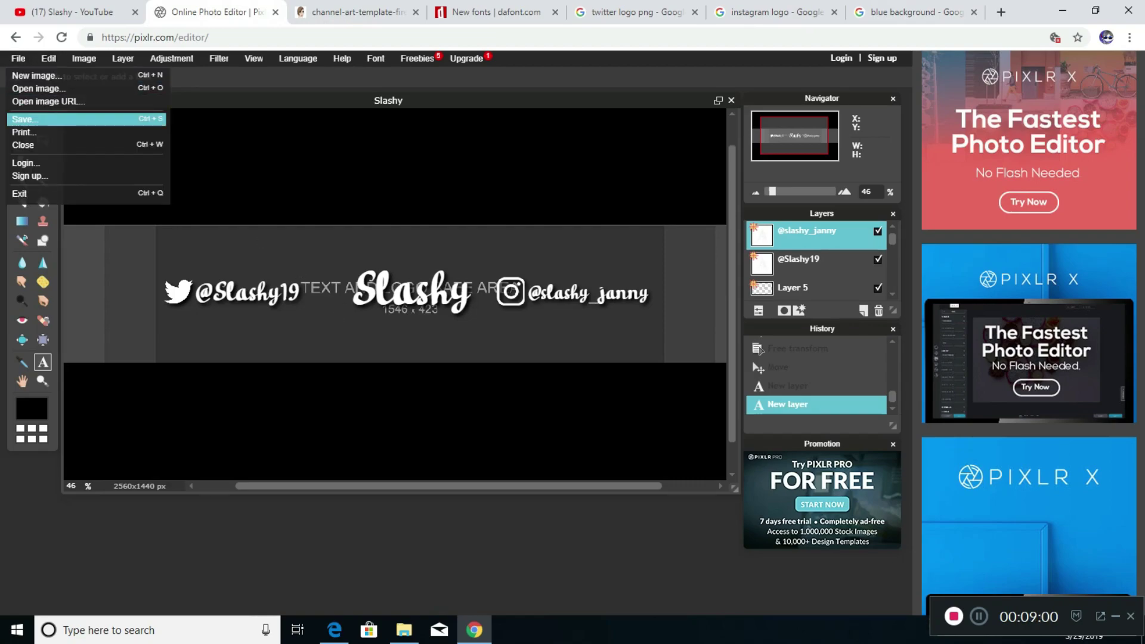
click(71, 12)
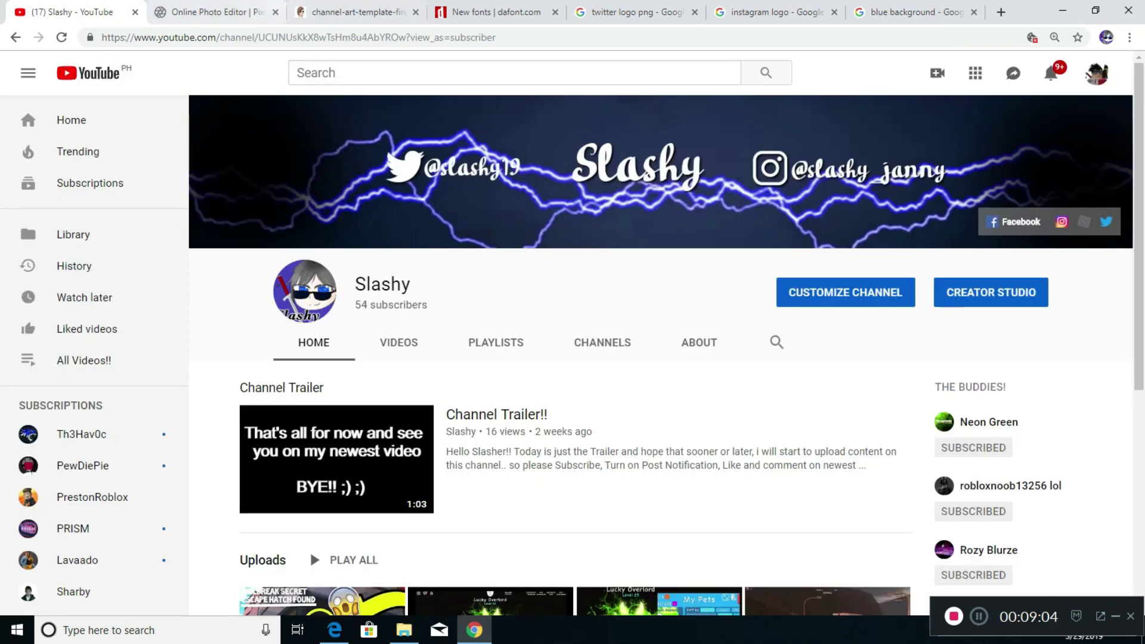
Return to the Pixlr banner and add the "Blue lighting" image from Downloads as a new layer
click(209, 11)
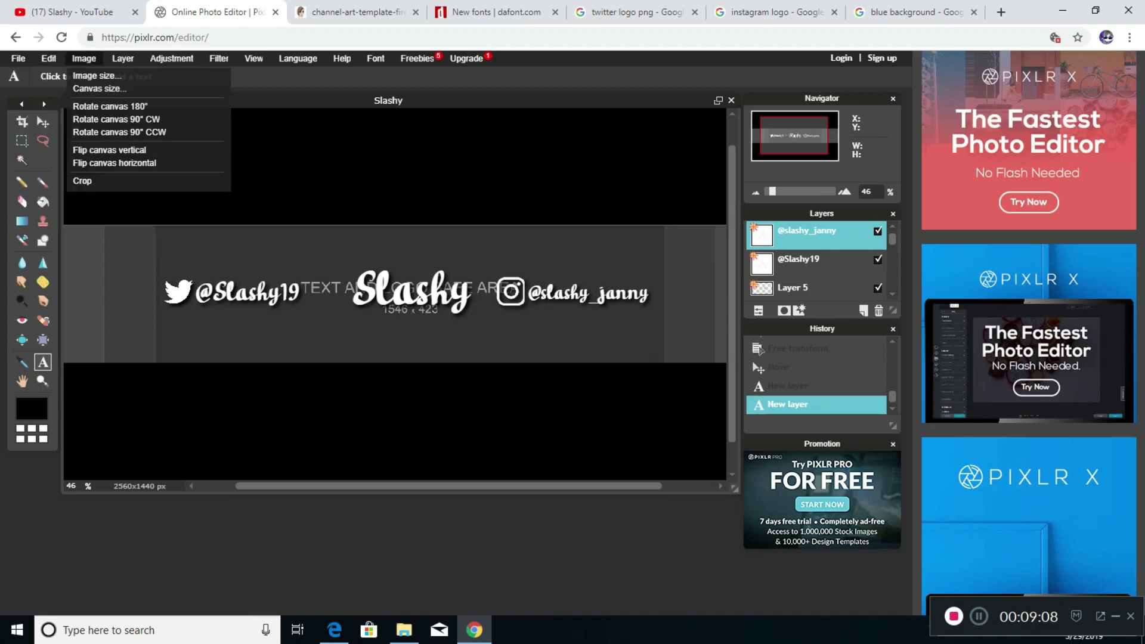
click(161, 119)
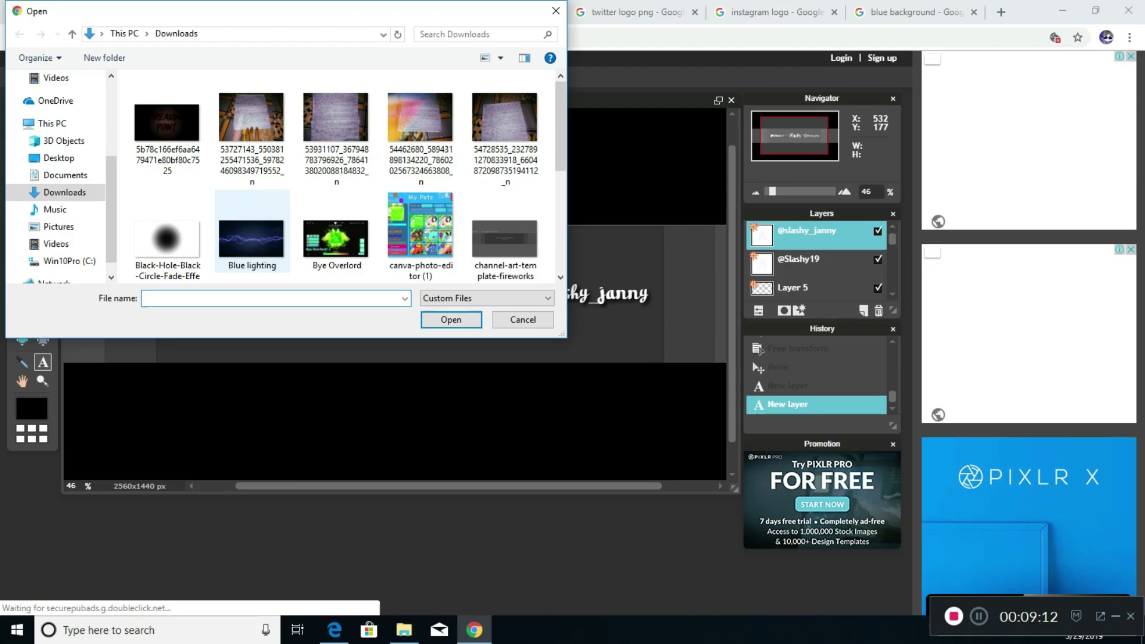
click(251, 238)
click(451, 320)
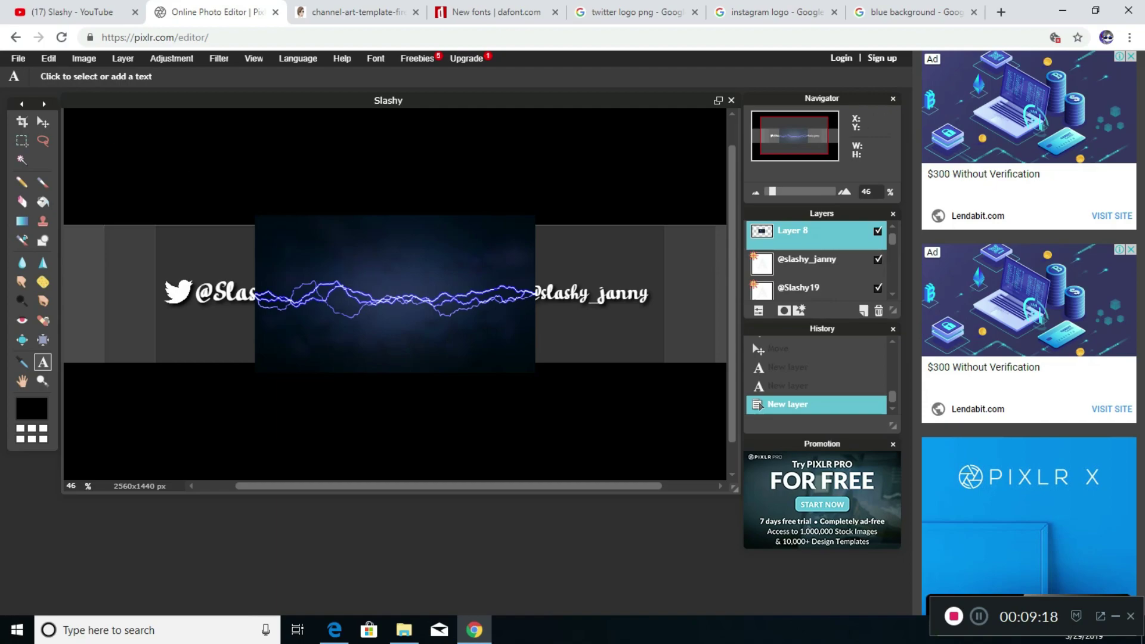
Enlarge the lightning image with Free transform to cover the visible canvas around the banner area and apply the change
click(48, 58)
click(72, 162)
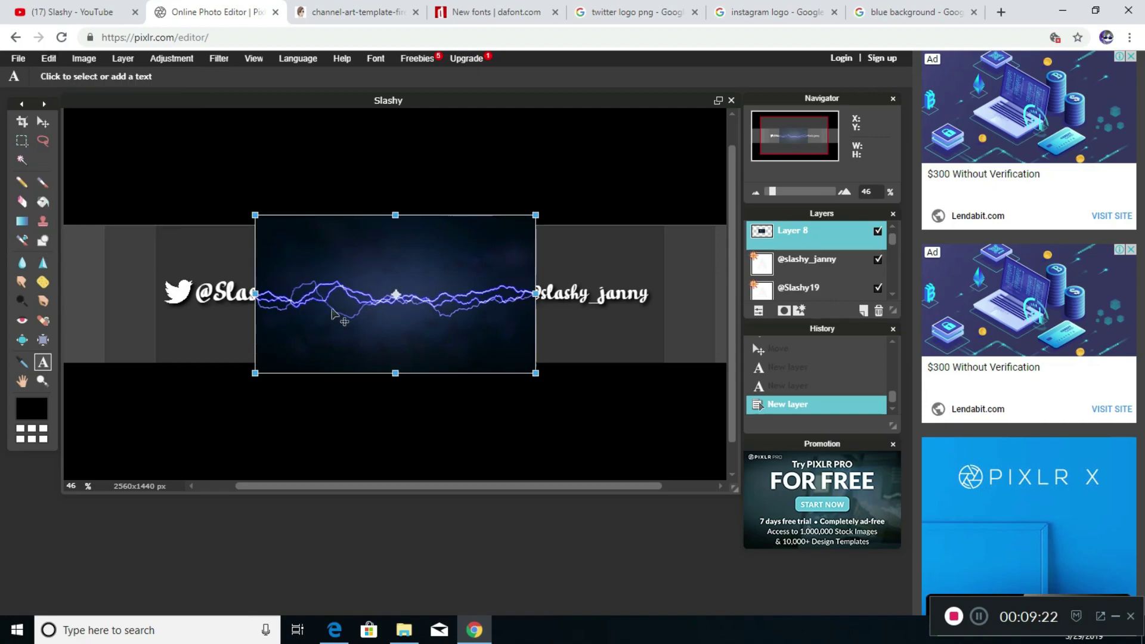
drag(255, 373, 50, 505)
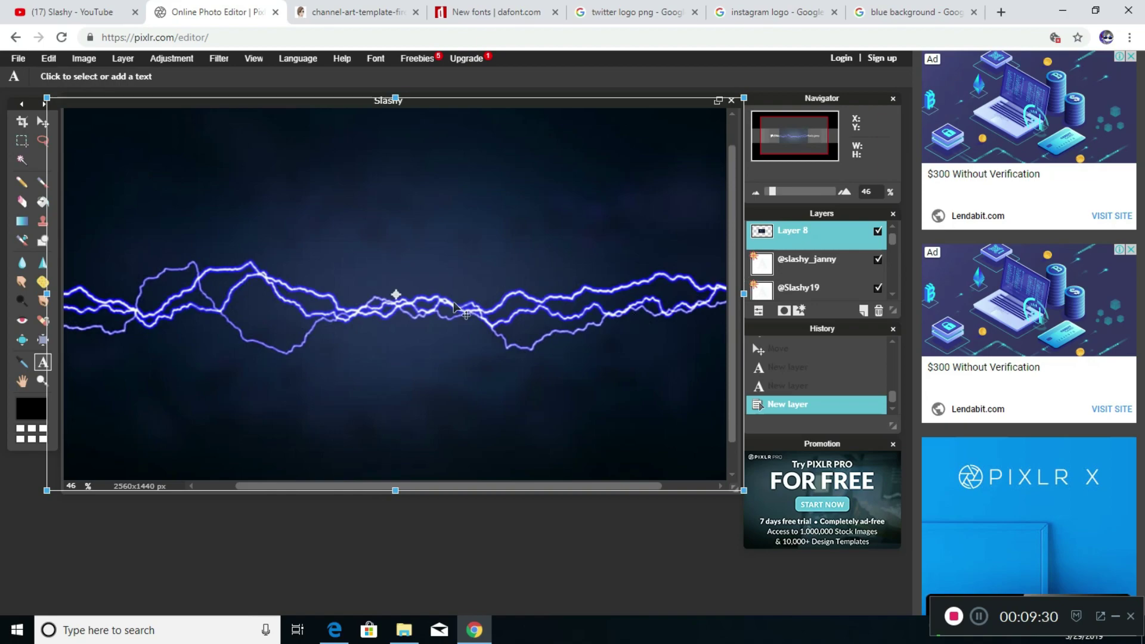
key(Return)
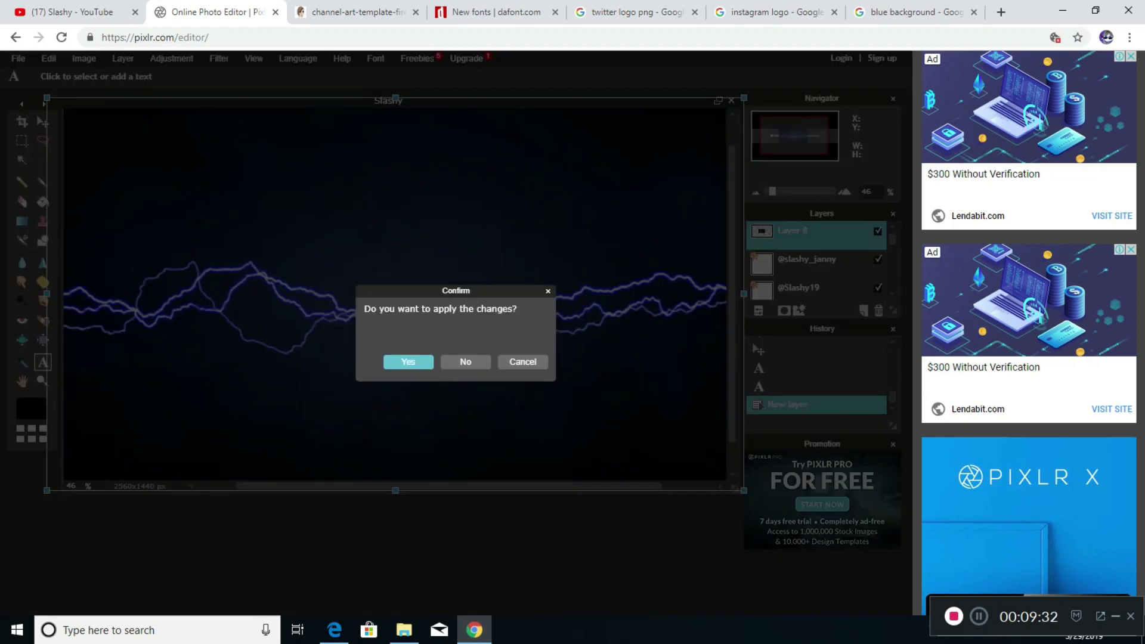
key(Return)
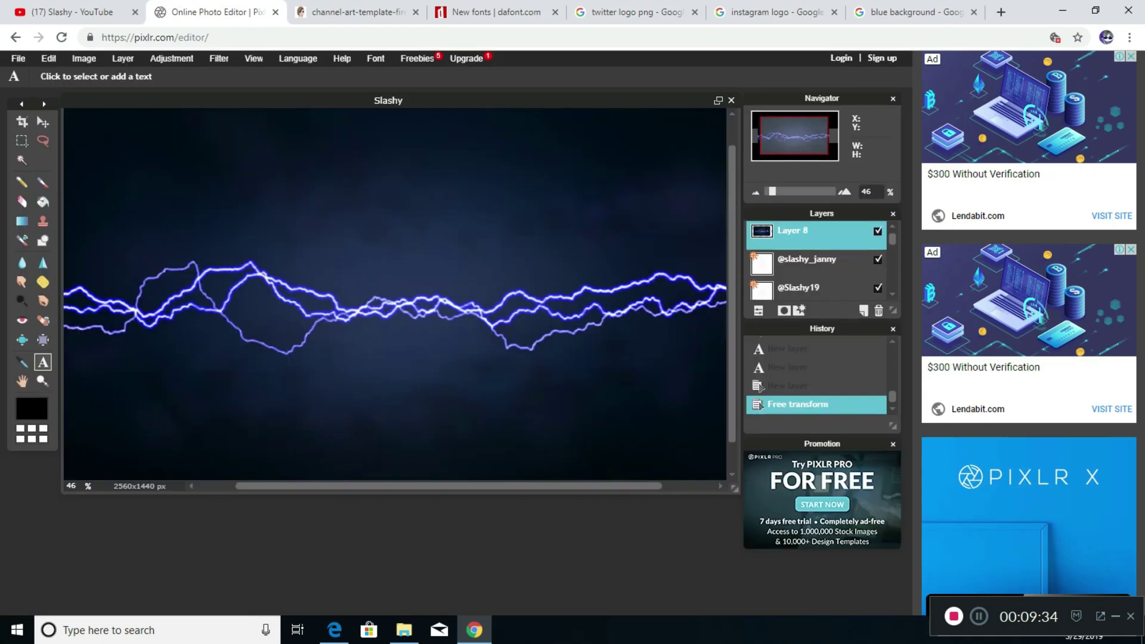
Move the lightning layer between Layer 2 and Layer 1, and compare the design with the banner on the YouTube channel page
scroll(817, 262, down, 3)
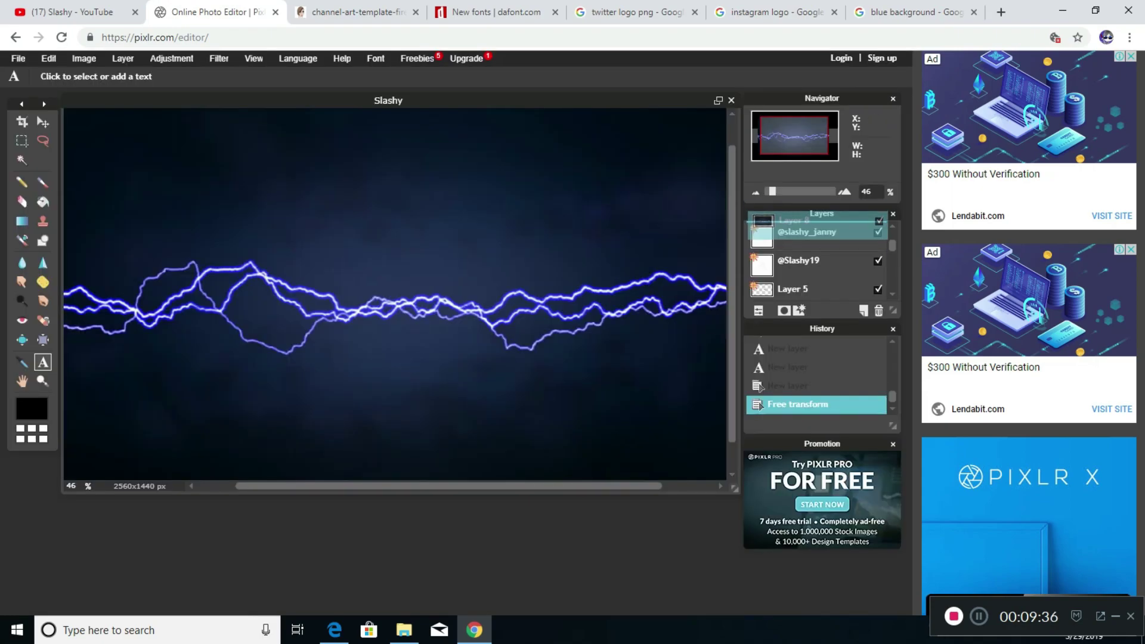
drag(793, 242, 817, 268)
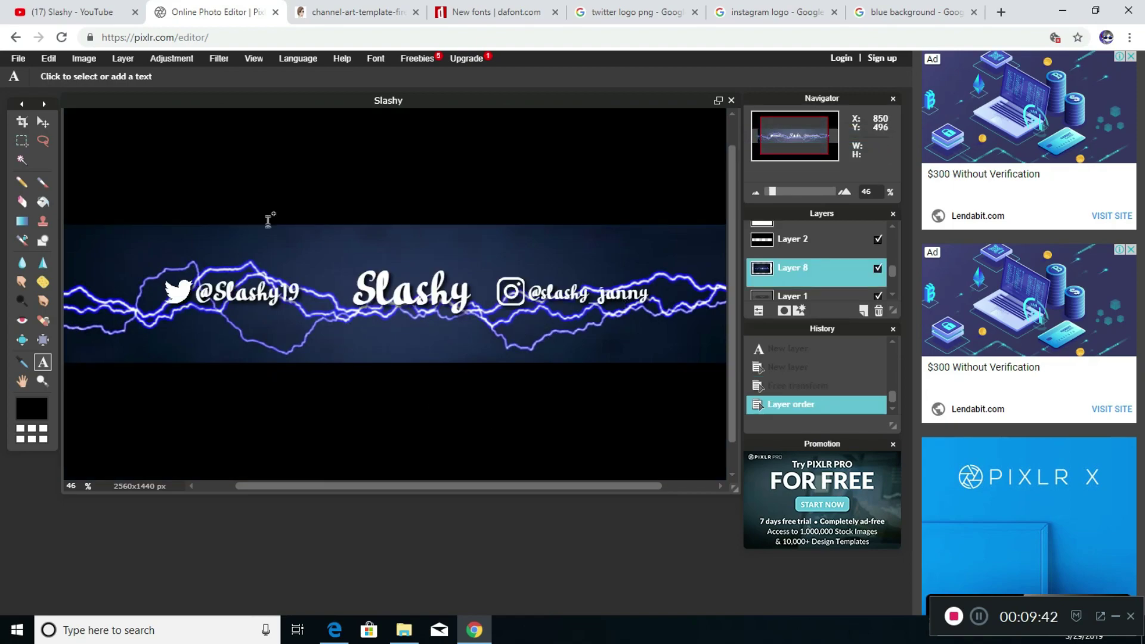
click(72, 12)
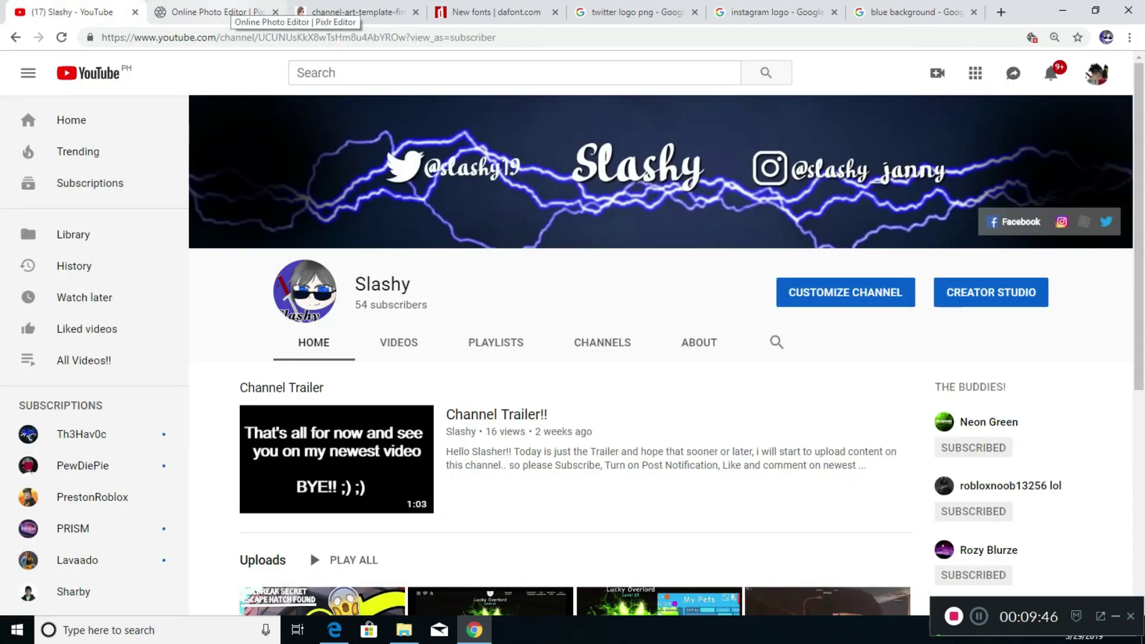
click(227, 12)
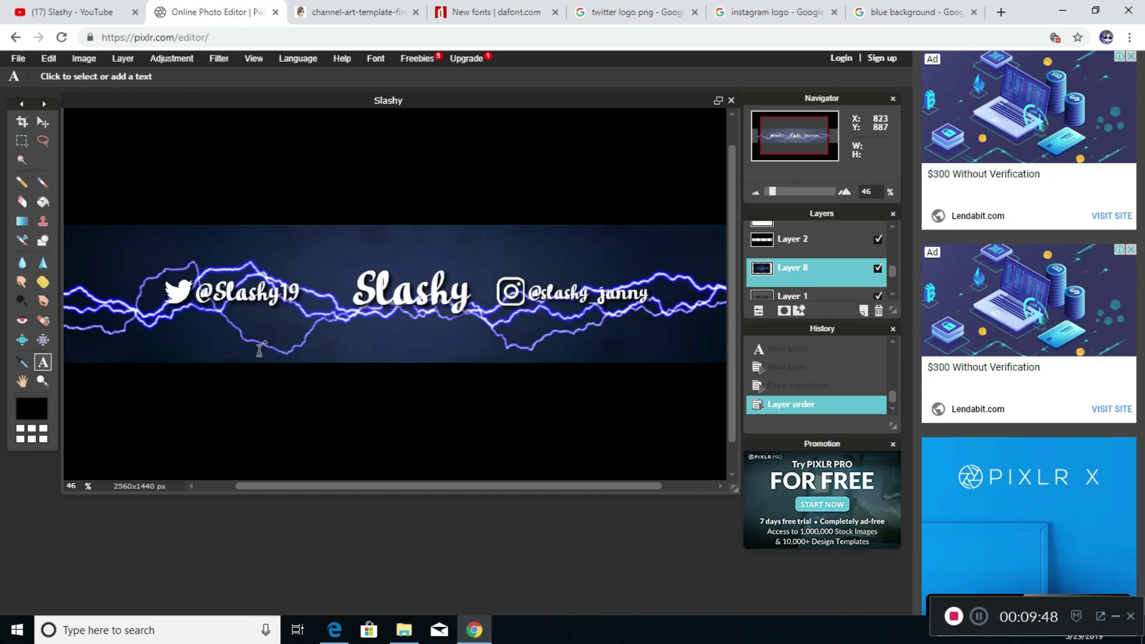